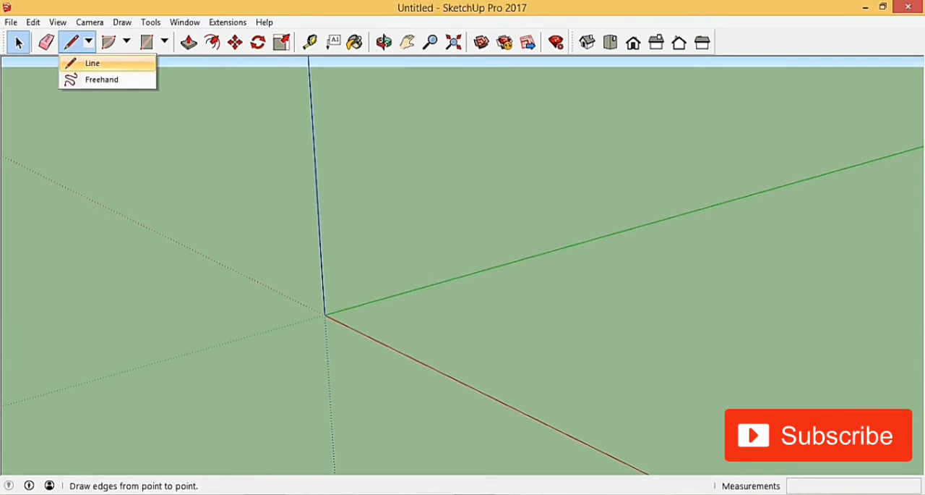
Draw a 20 m line parallel to the red axis, on the ground beside the origin
left_click(93, 63)
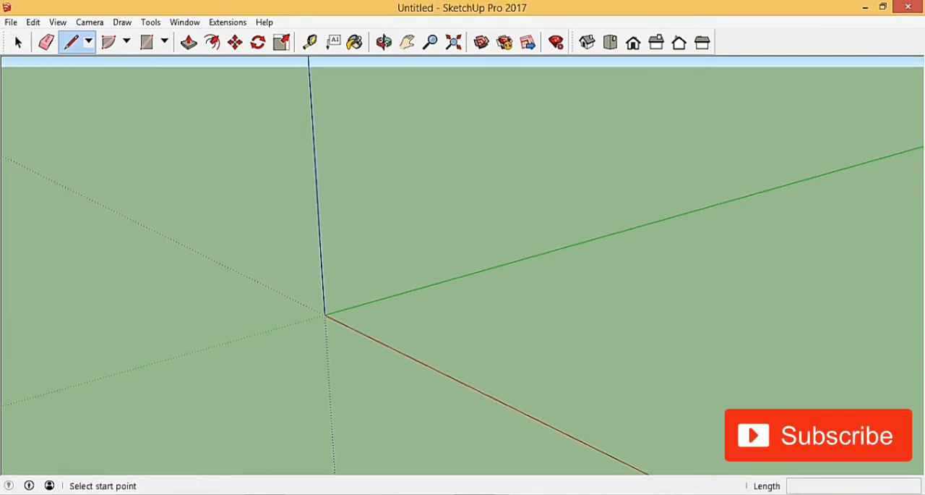
scroll(255, 319, "down", 12)
middle_click_drag(256, 319, 221, 233, "shift")
scroll(462, 265, "up", 5)
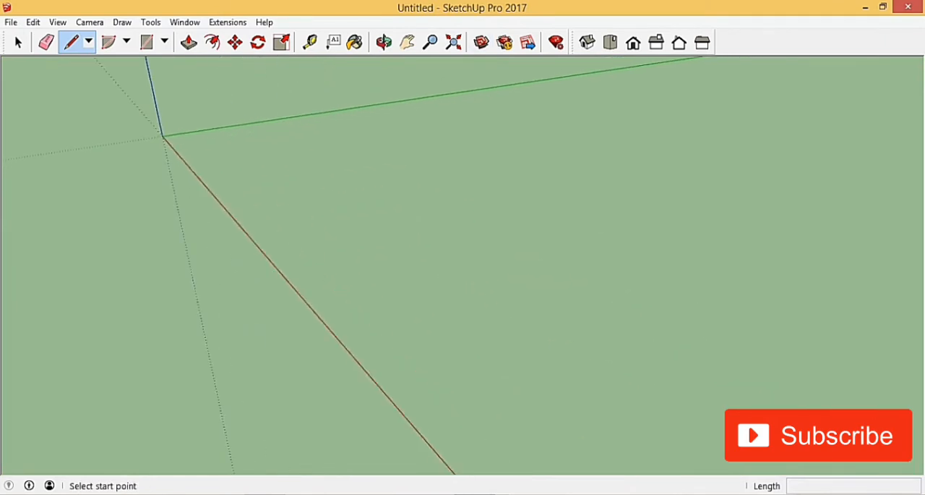
scroll(290, 243, "down", 4)
middle_click_drag(289, 243, 325, 400)
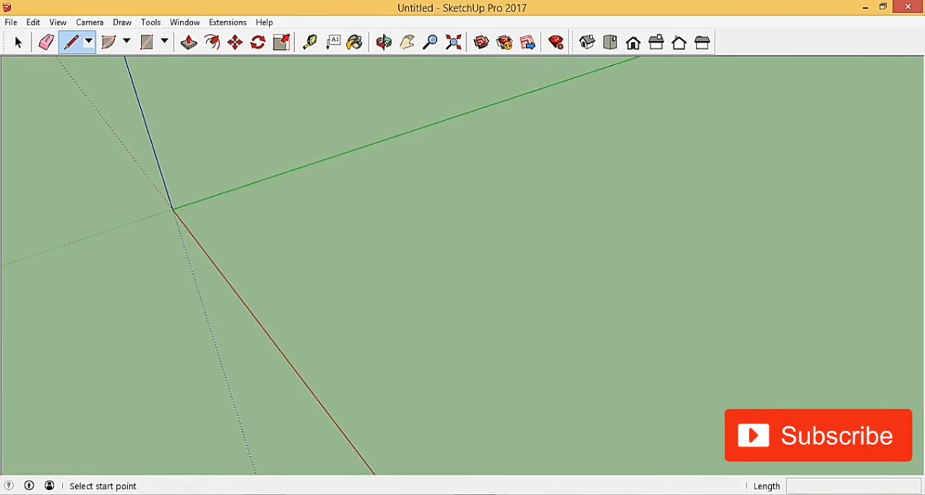
left_click(434, 290)
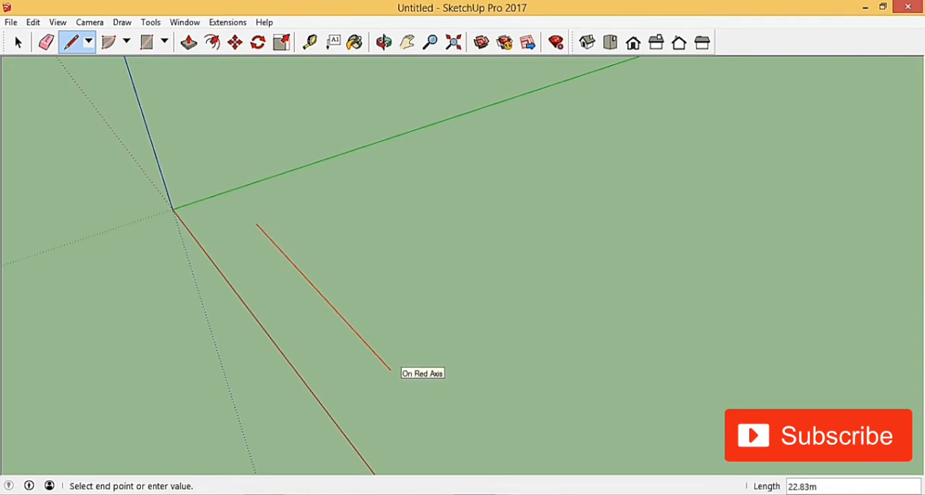
key("Escape")
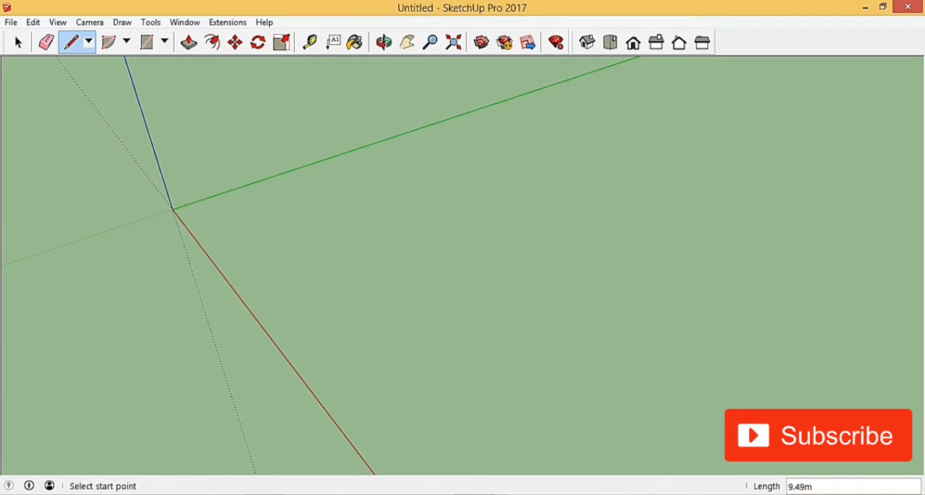
left_click(282, 218)
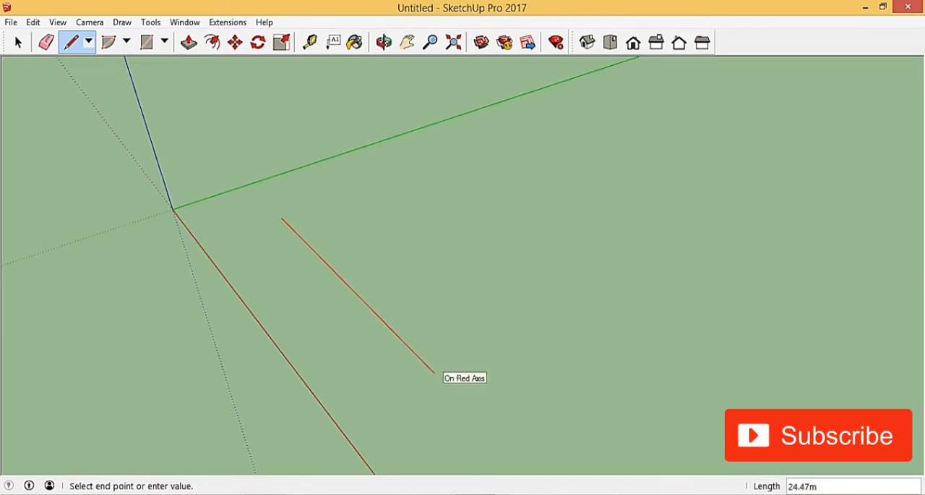
type("20")
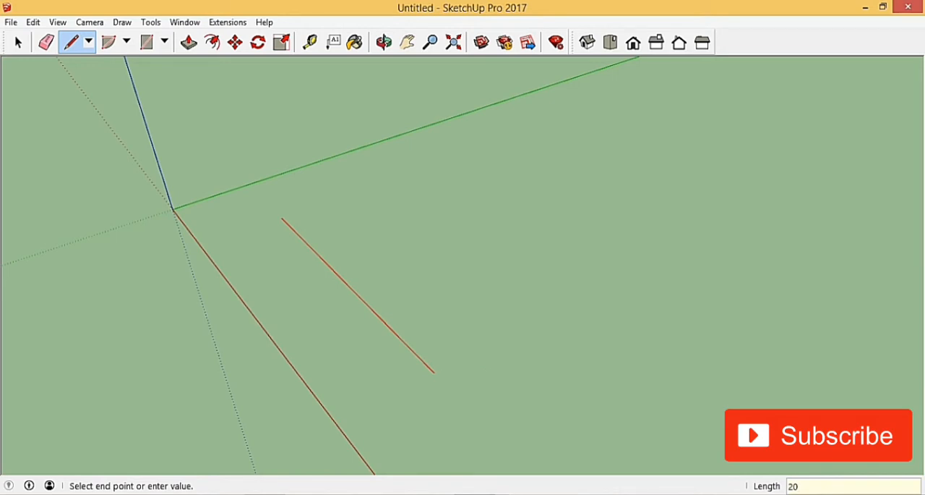
key("Return")
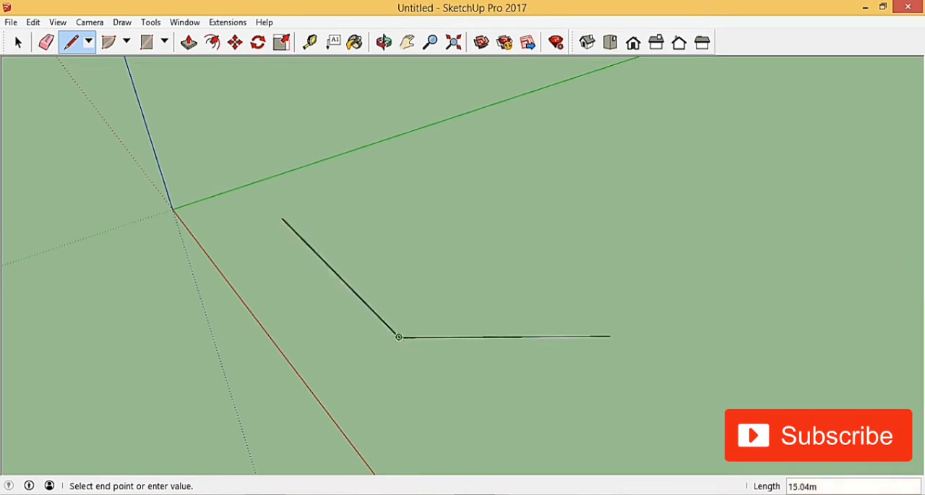
key("space")
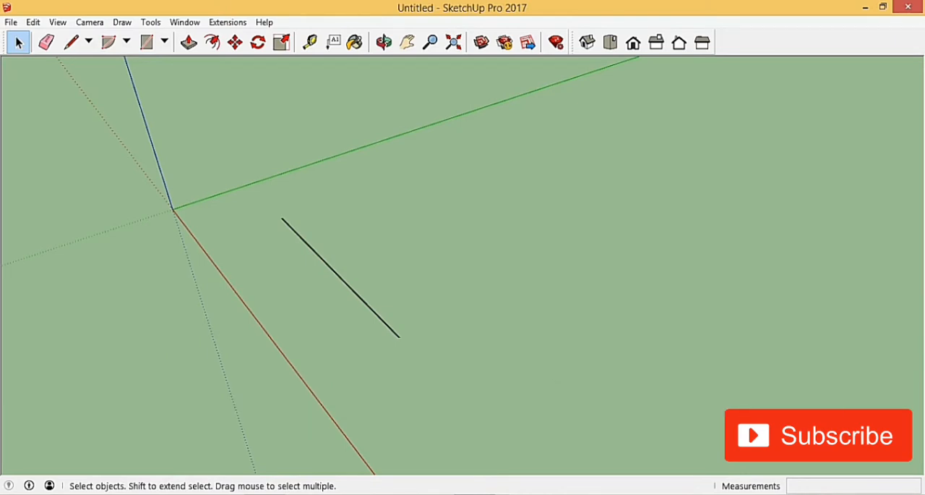
Draw a second 20 m line freehand beside the first one, without locking it to an axis
left_click(71, 42)
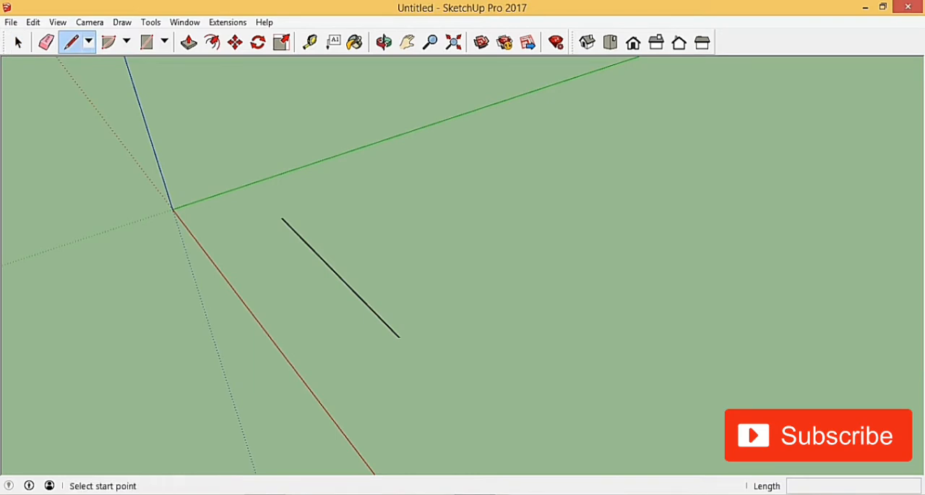
left_click(337, 198)
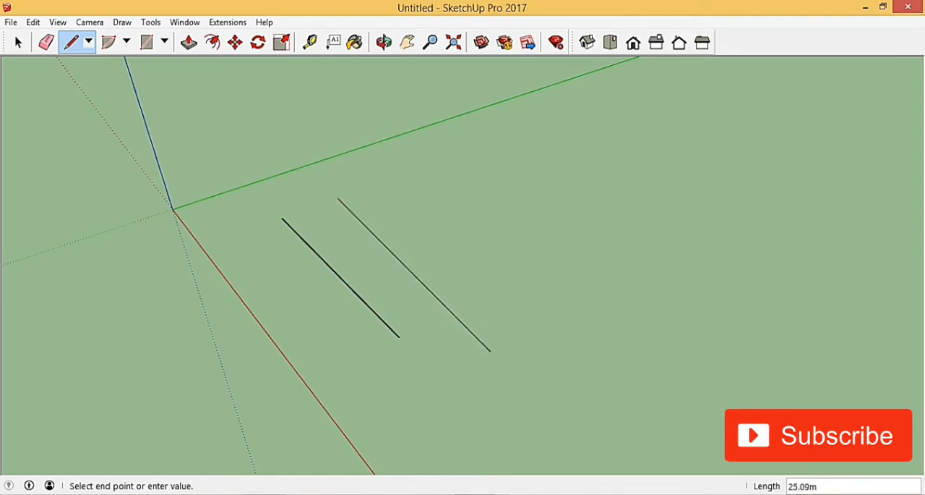
type("20")
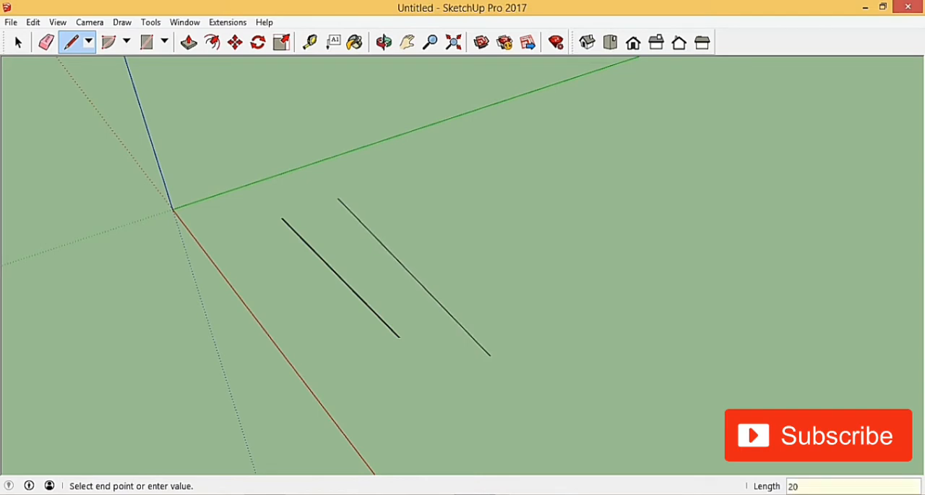
key("Return")
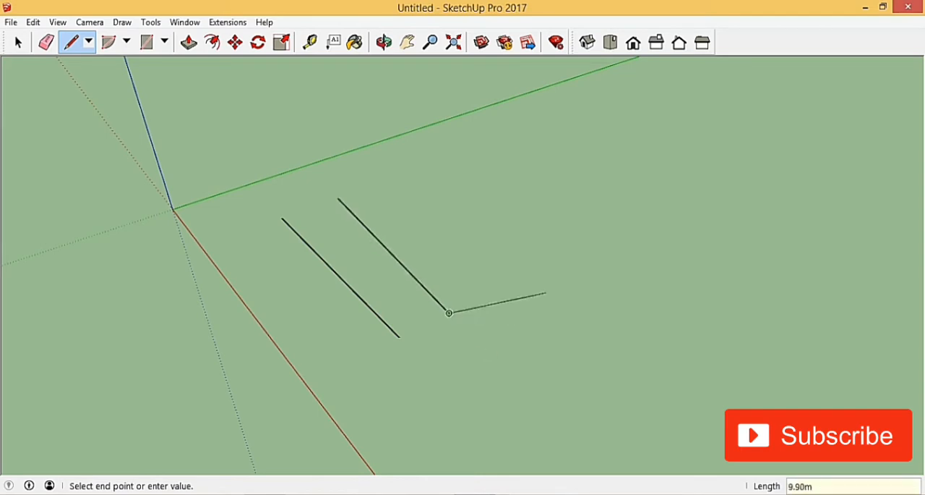
left_click(20, 42)
scroll(430, 289, "up", 2)
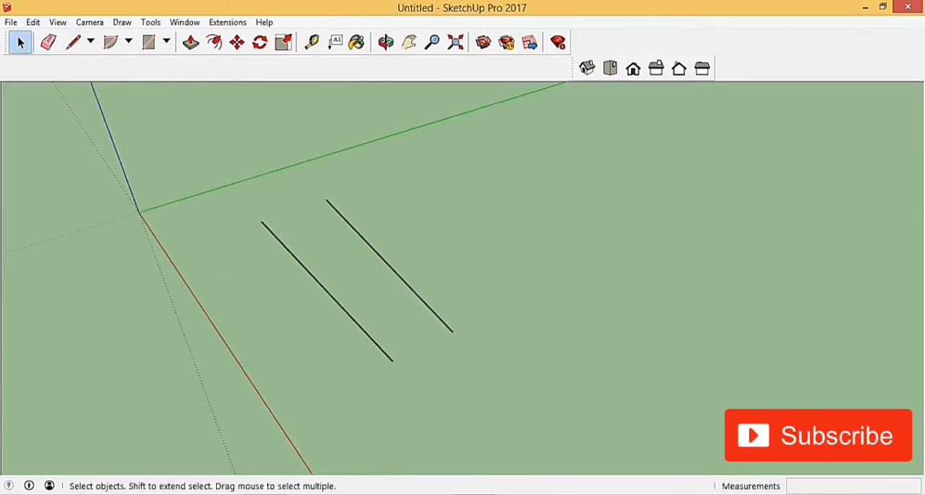
left_click(73, 41)
left_click(231, 234)
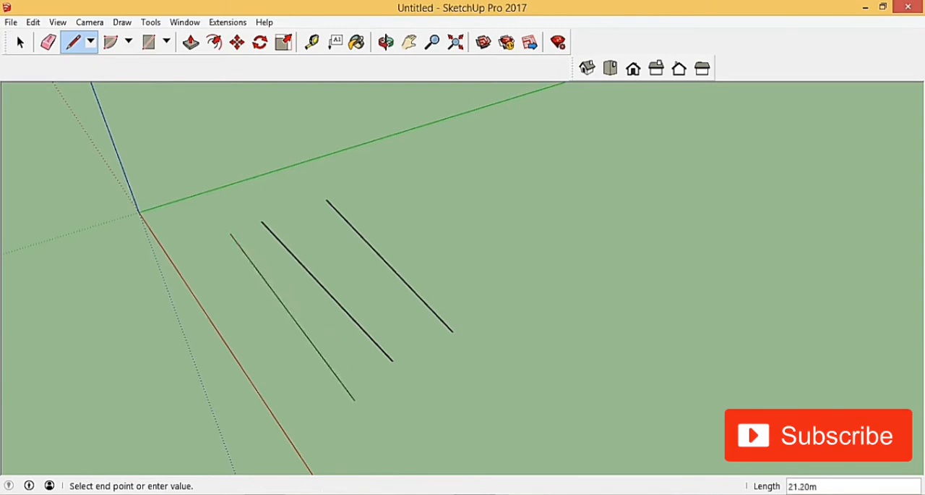
scroll(352, 382, "down", 2)
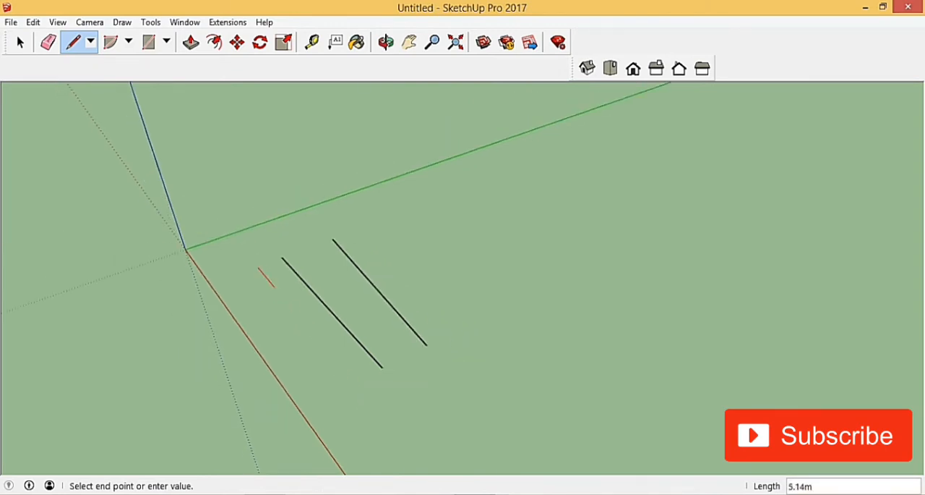
scroll(275, 288, "up", 2)
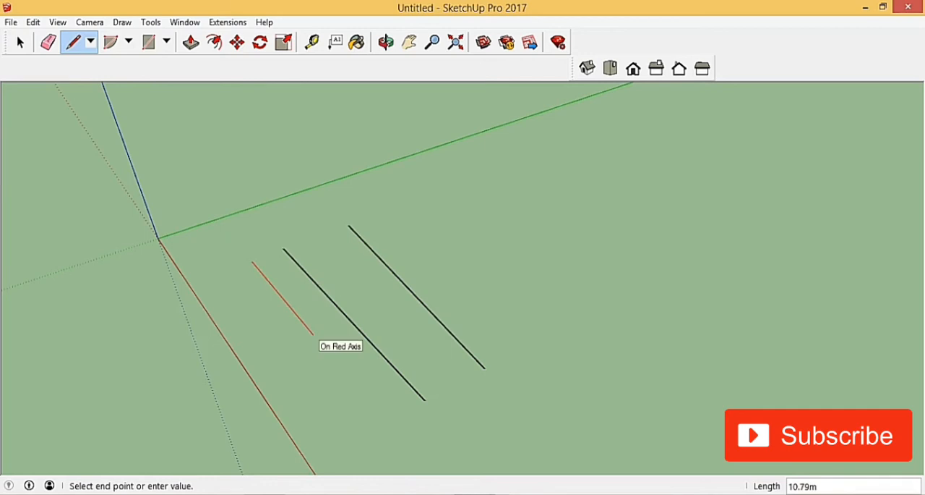
left_click(307, 344)
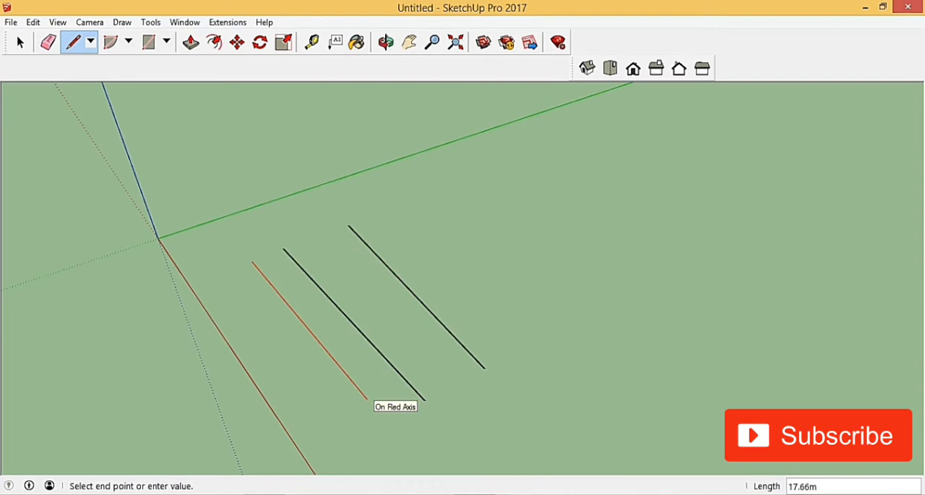
key("Escape")
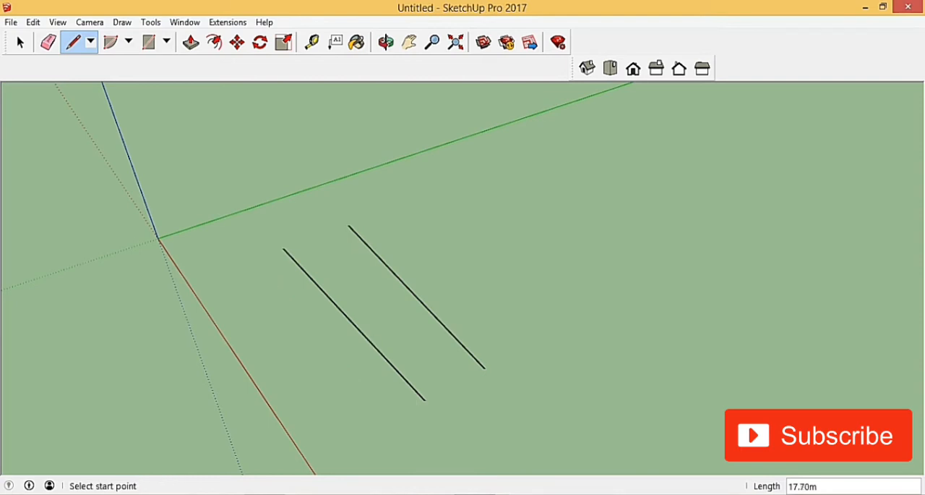
key("space")
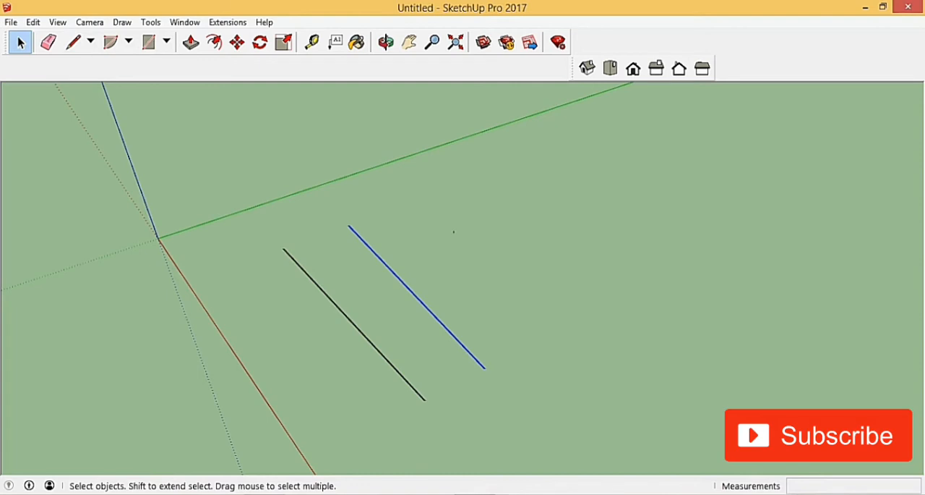
Dock the Views toolbar back in the main toolbar row and compare both lines with the red axis in top and orbited views
left_click_drag(576, 68, 576, 42)
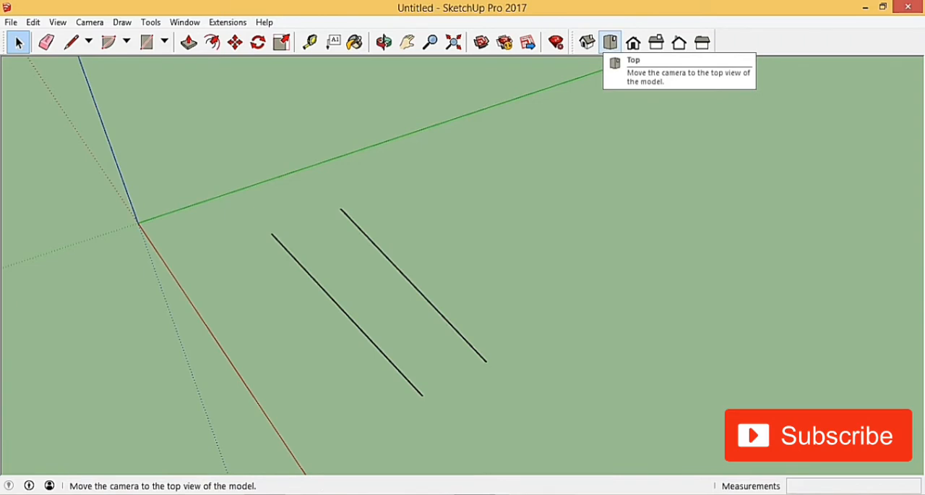
left_click(610, 42)
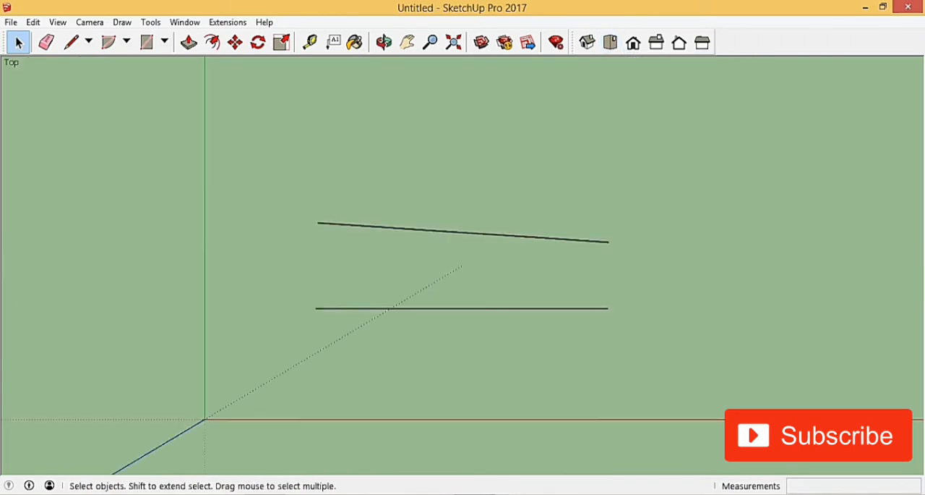
scroll(250, 356, "down", 2)
scroll(390, 328, "up", 3)
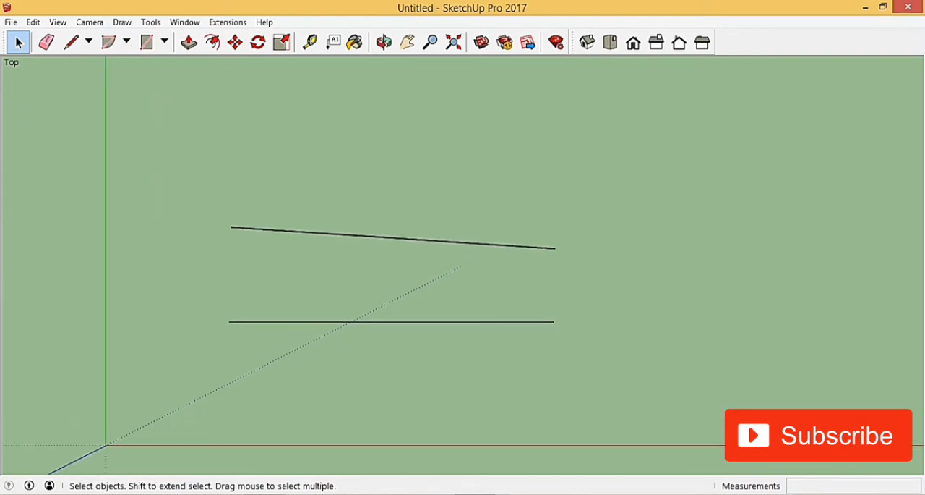
middle_click_drag(389, 328, 304, 243)
middle_click_drag(347, 289, 300, 268)
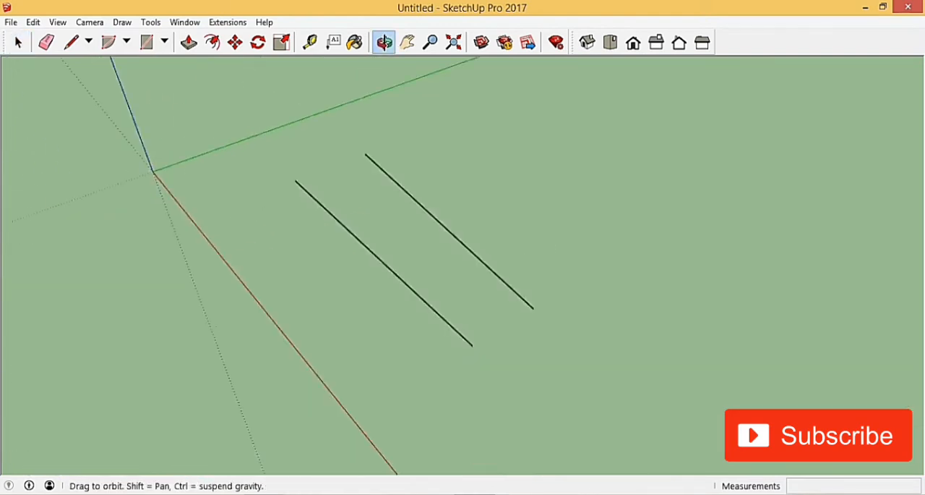
middle_click_drag(515, 219, 479, 206)
scroll(479, 206, "up", 3)
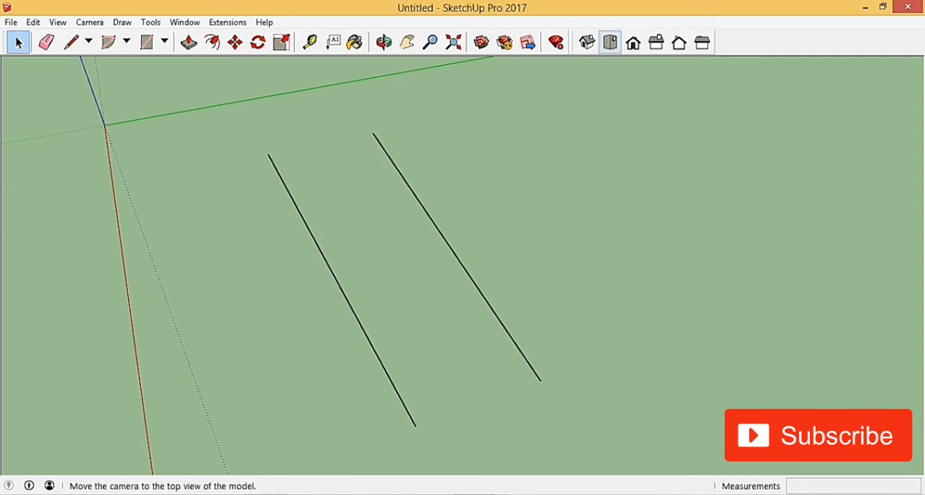
Return to the top view and delete the skewed line that is not parallel to the red axis
left_click(611, 42)
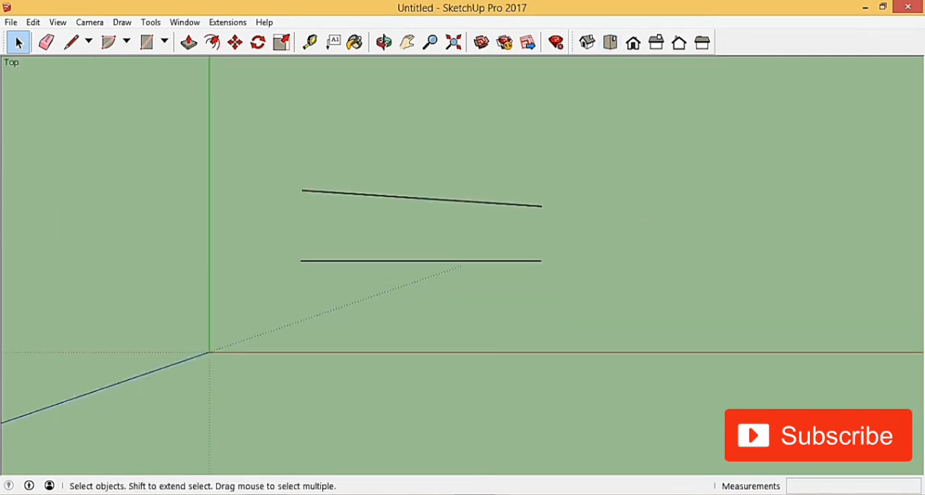
scroll(412, 196, "up", 5)
scroll(406, 247, "down", 3)
scroll(282, 215, "up", 2)
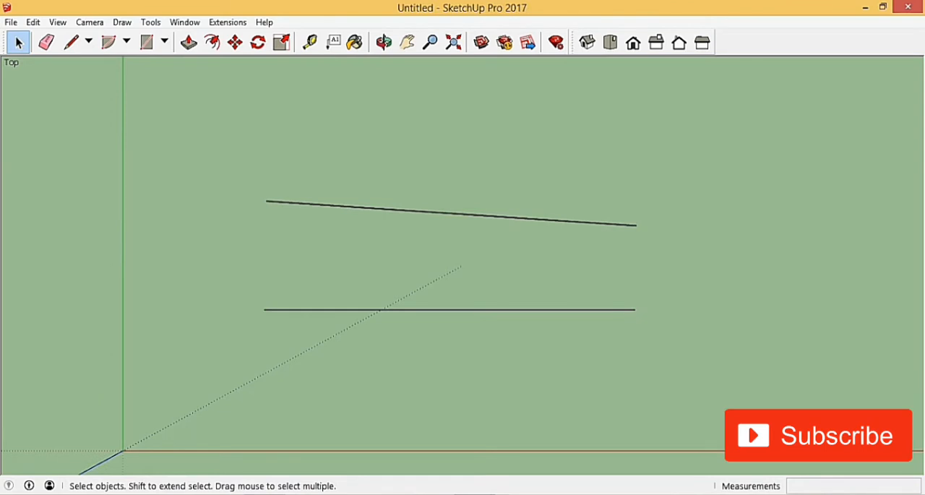
scroll(356, 251, "down", 3)
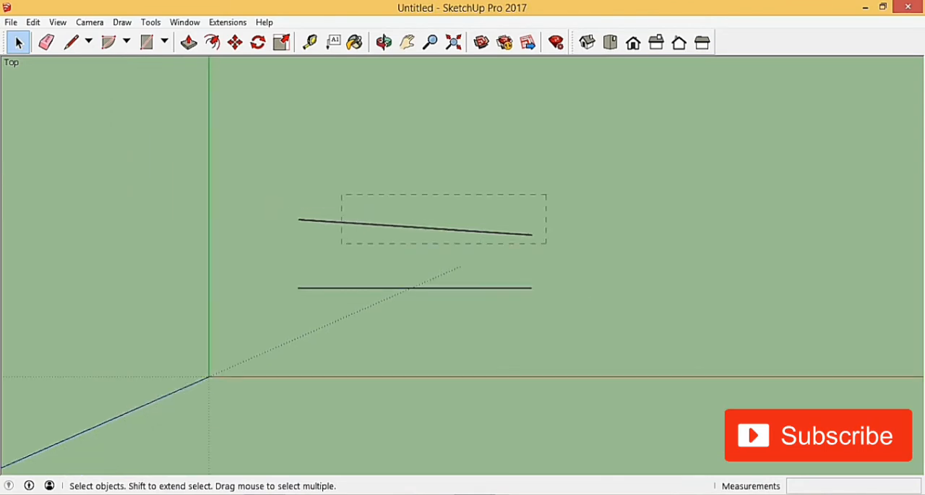
left_click_drag(342, 243, 342, 242)
key("Delete")
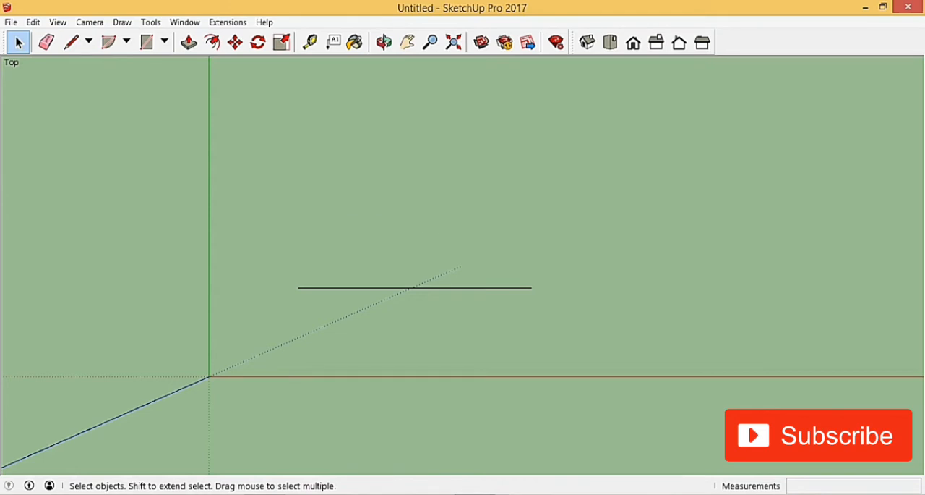
Orbit back to a perspective view and delete the remaining line parallel to the red axis
middle_click_drag(463, 260, 506, 296)
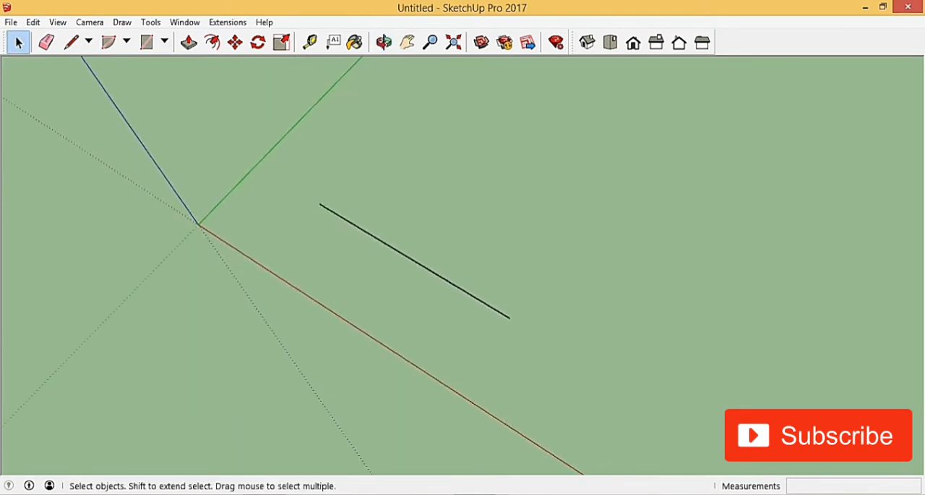
scroll(357, 201, "down", 3)
middle_click_drag(390, 209, 362, 214)
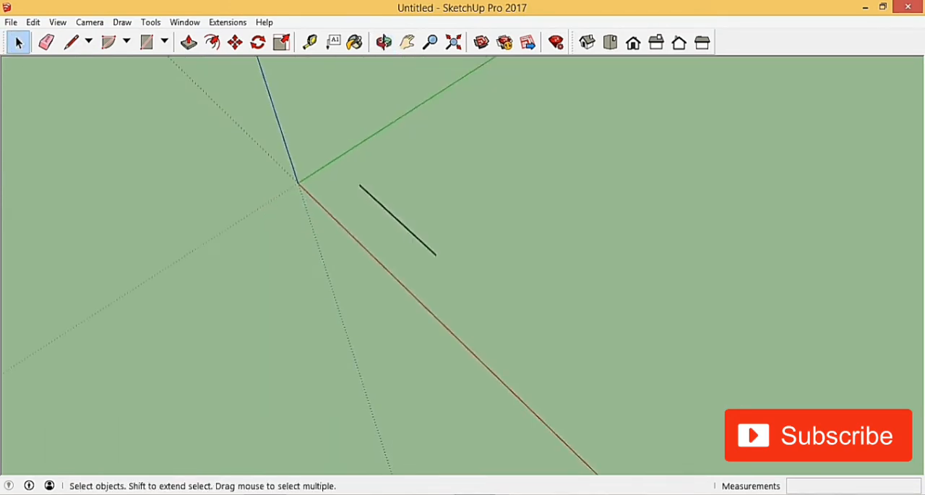
scroll(368, 220, "up", 3)
scroll(405, 184, "up", 2)
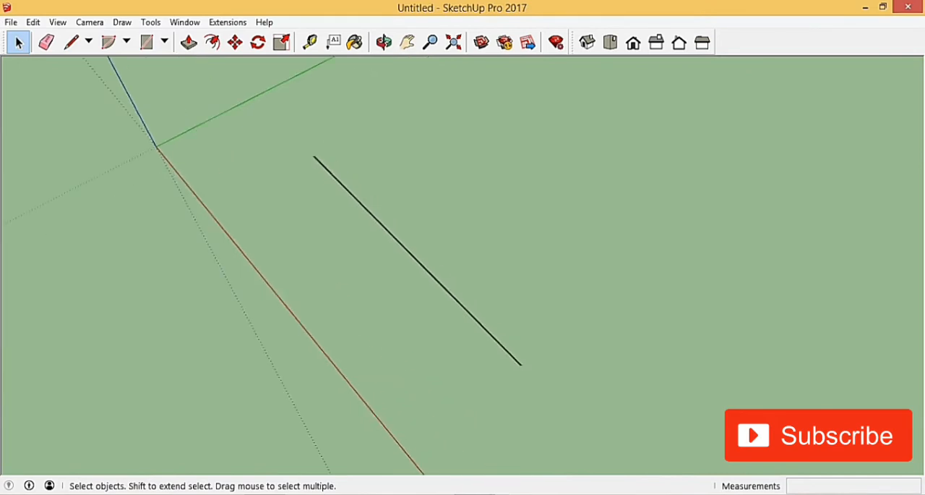
scroll(360, 221, "down", 4)
middle_click_drag(439, 253, 418, 259)
scroll(417, 259, "up", 2)
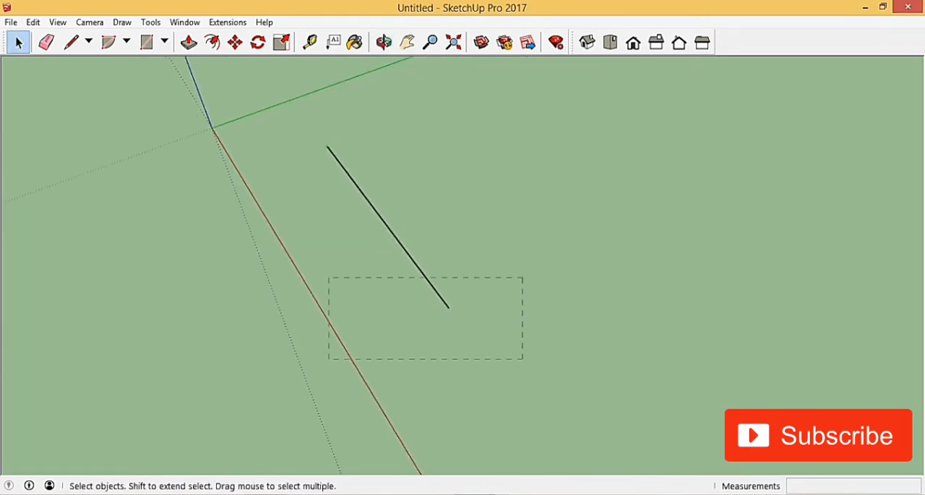
left_click_drag(329, 276, 227, 113)
key("Delete")
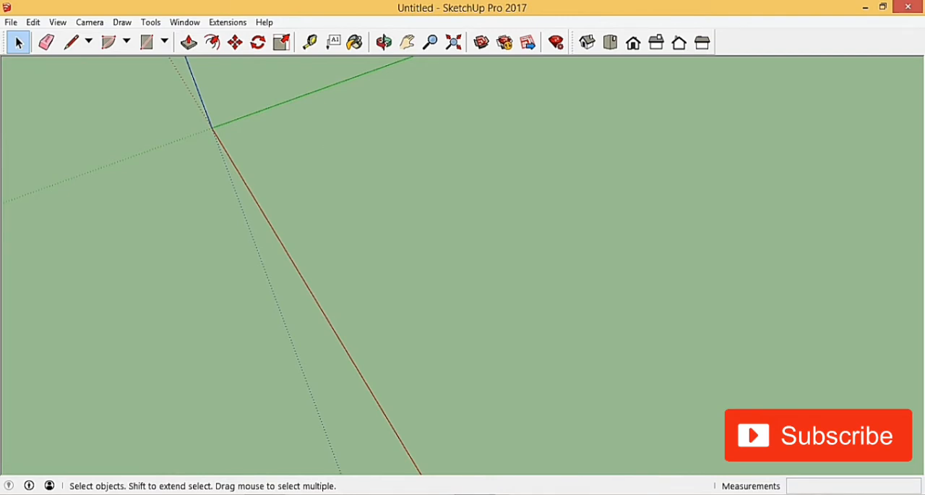
Draw a 20 m line parallel to the green axis, starting near the origin between the red and green axes
left_click(71, 42)
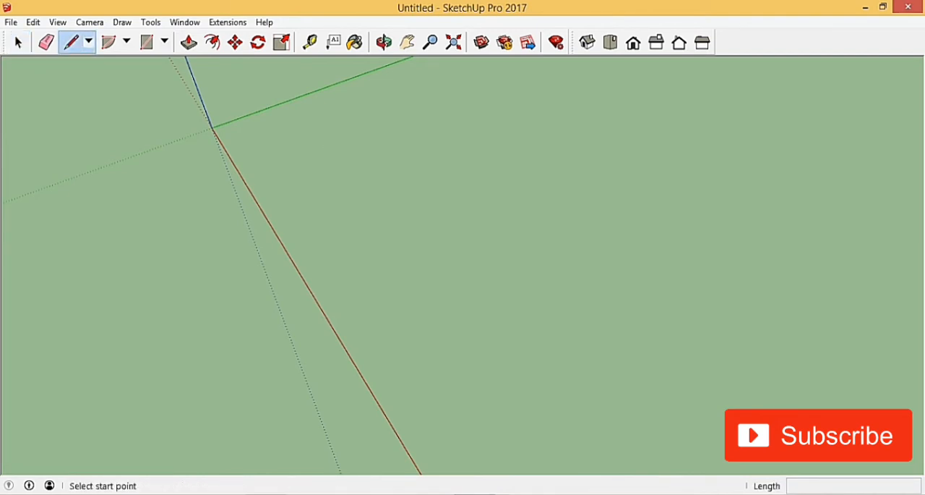
scroll(399, 338, "down", 2)
scroll(310, 261, "down", 1)
scroll(322, 189, "up", 2)
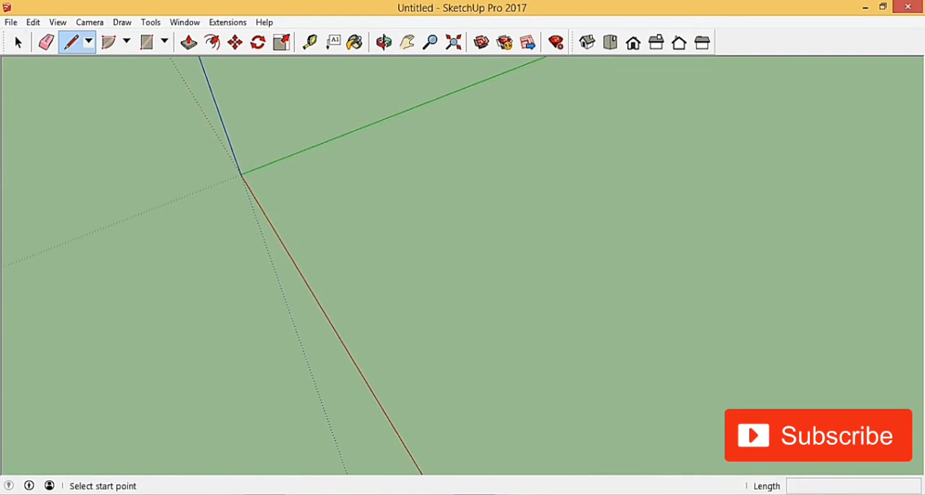
left_click(316, 190)
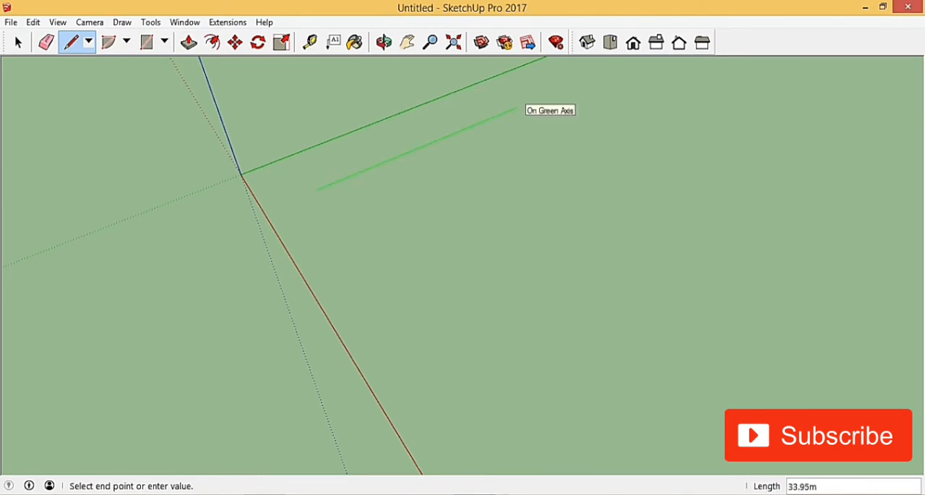
type("20")
key("Return")
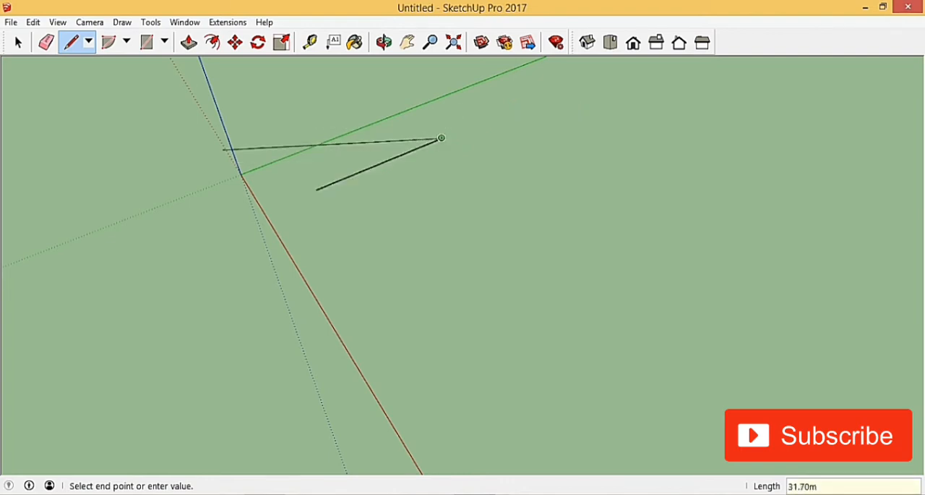
left_click(18, 42)
Draw a 20 m line parallel to the red axis from the endpoint of the green-axis line nearest the origin
left_click(71, 42)
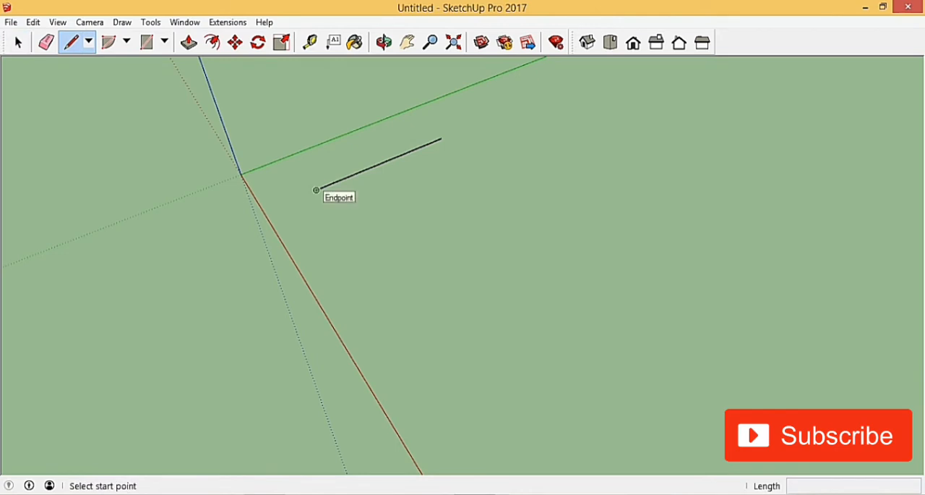
scroll(314, 189, "up", 2)
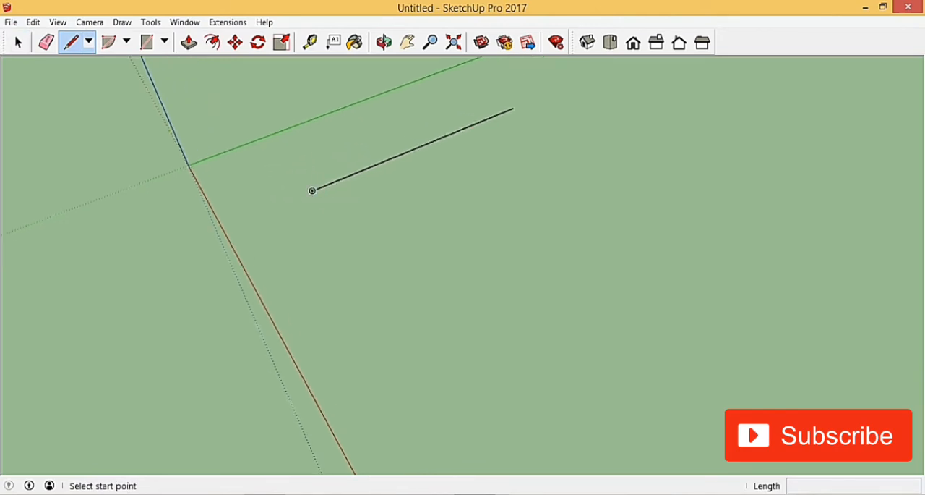
scroll(437, 139, "up", 1)
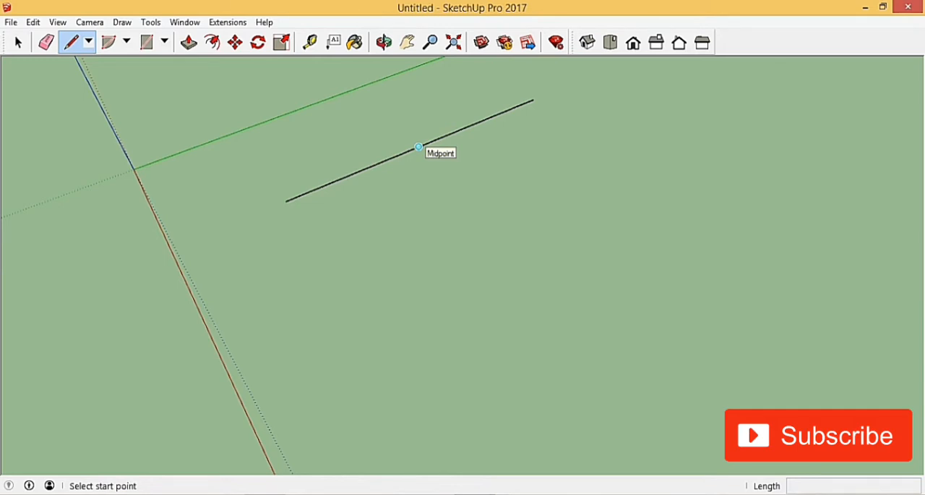
scroll(418, 147, "down", 3)
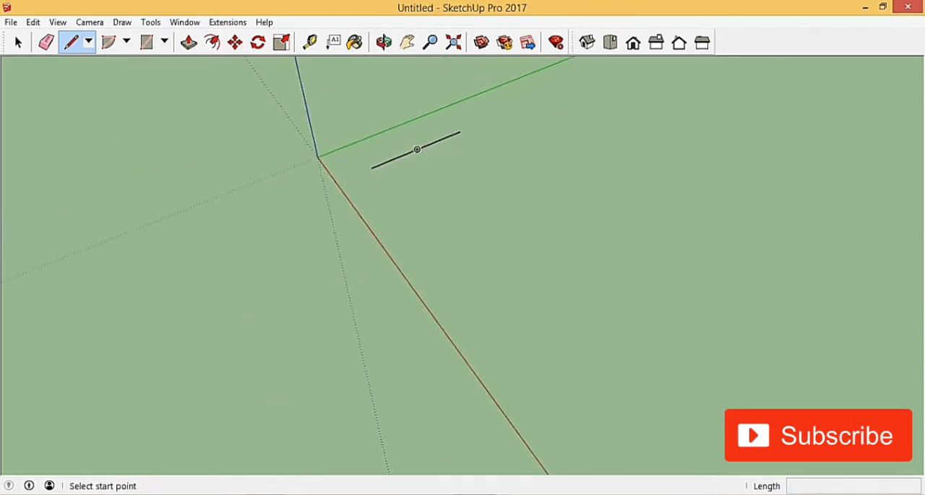
scroll(372, 166, "up", 2)
left_click(368, 167)
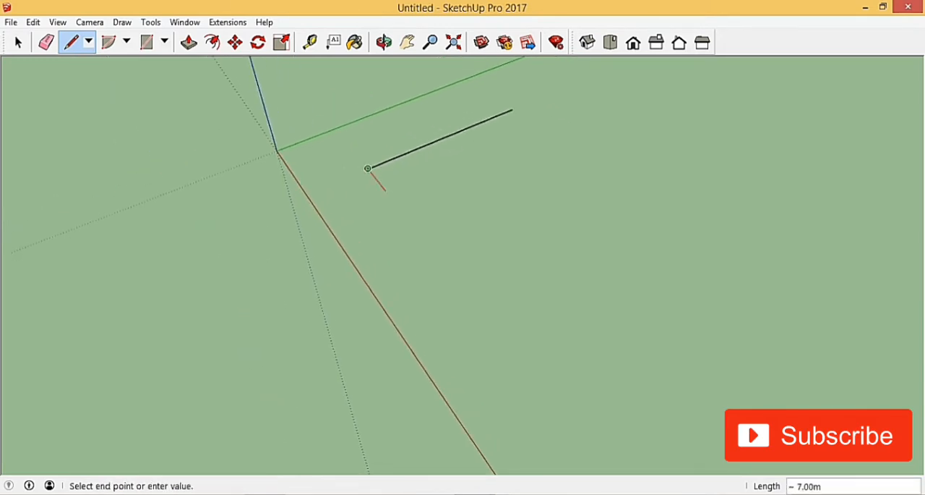
type("2")
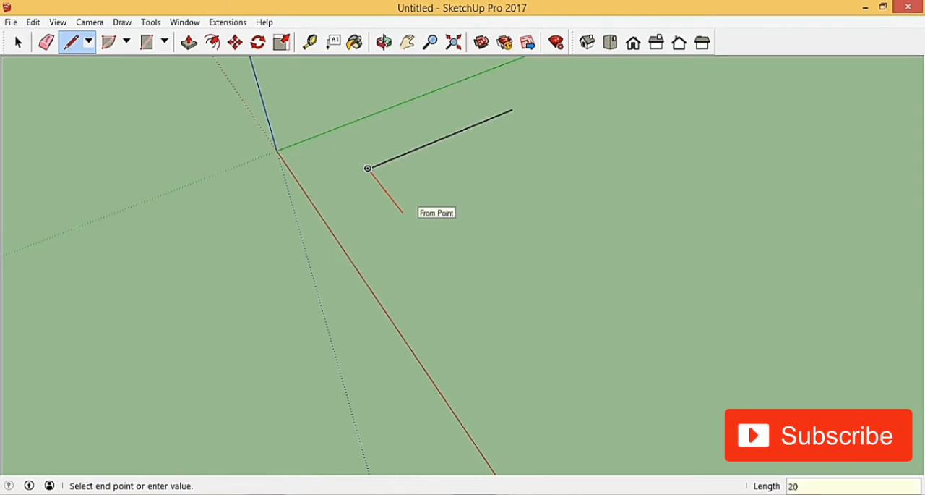
type("0")
key("Return")
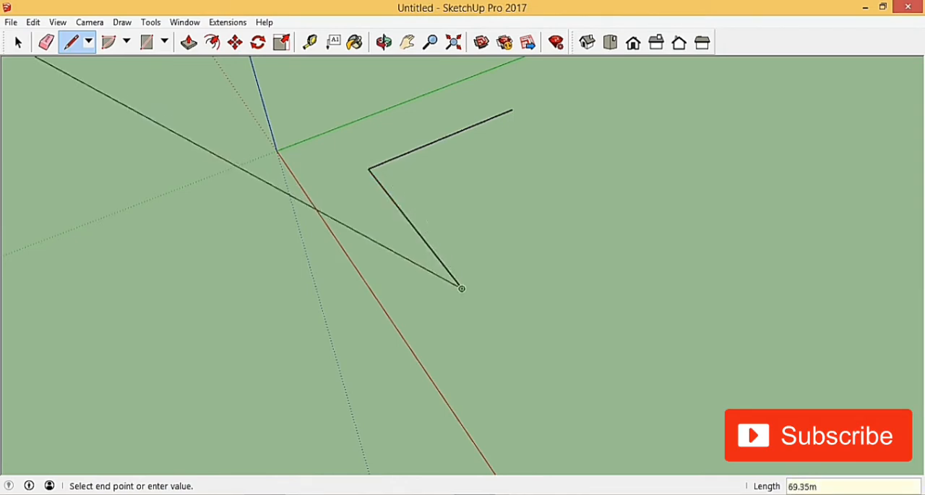
key("Escape")
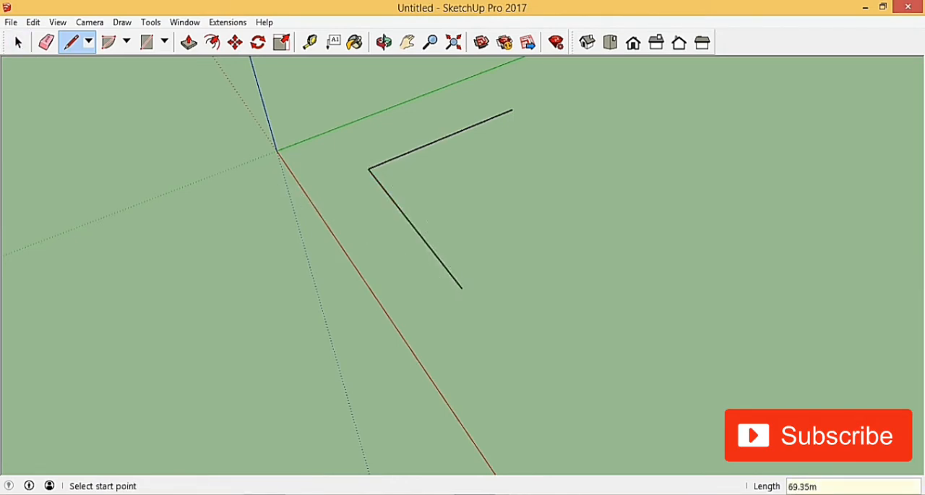
Draw a 20 m vertical line along the blue axis direction from the shared corner of the two lines
scroll(422, 246, "down", 3)
middle_click_drag(431, 189, 407, 200)
scroll(383, 198, "up", 3)
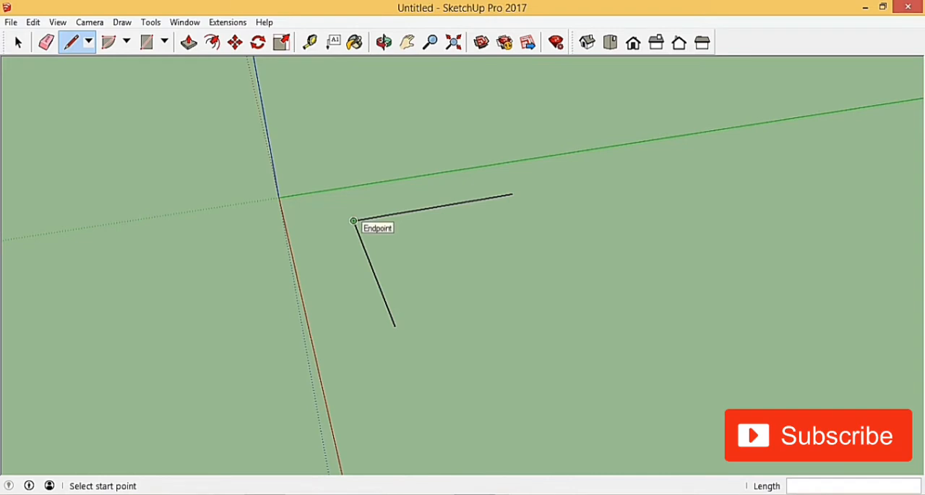
left_click(353, 221)
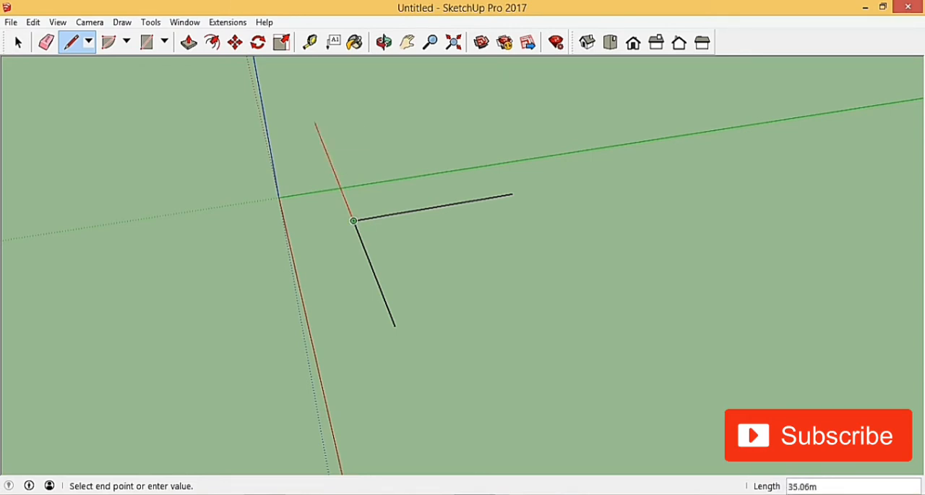
middle_click_drag(343, 125, 499, 137)
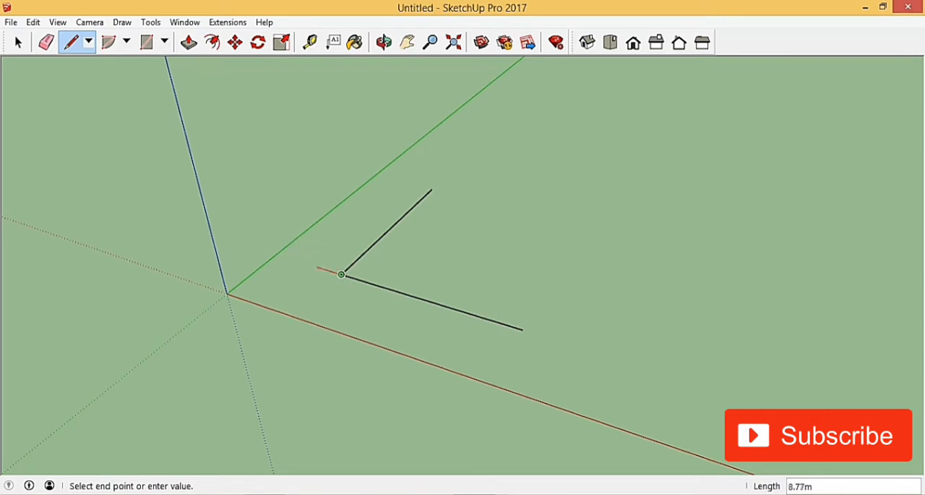
middle_click_drag(275, 253, 114, 273)
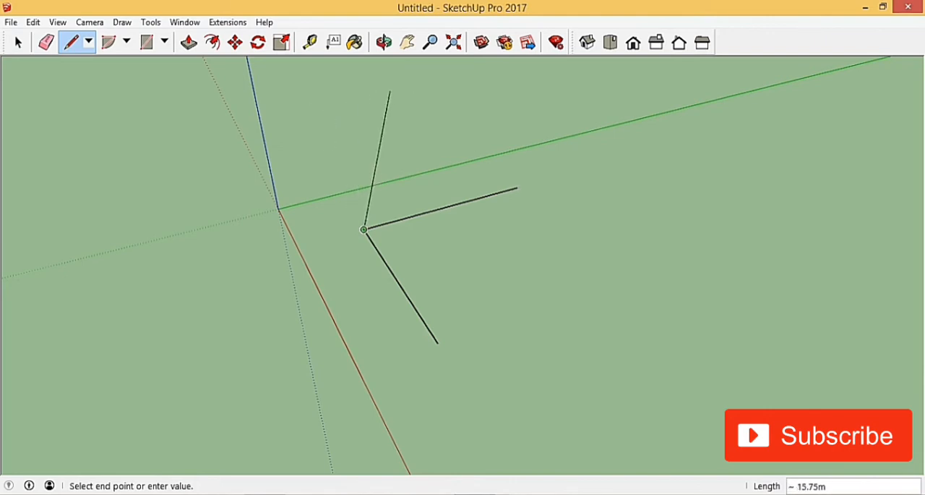
scroll(350, 104, "down", 5)
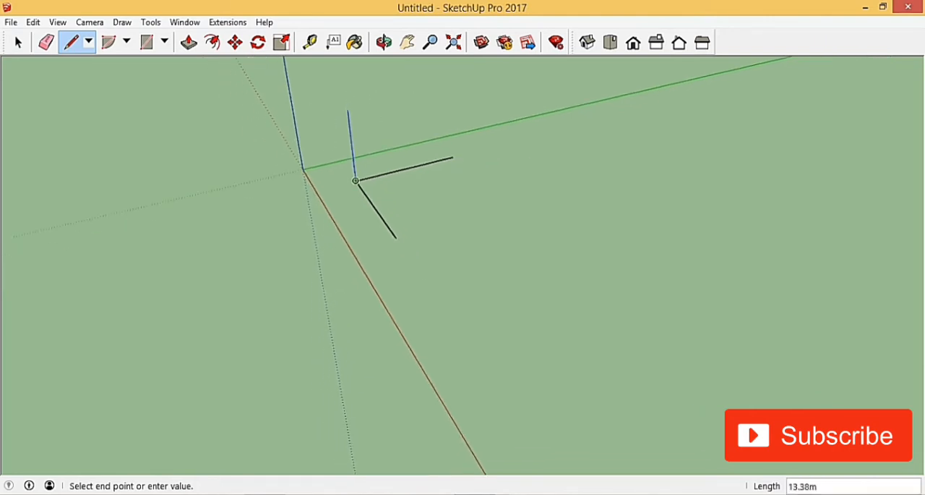
middle_click_drag(349, 120, 347, 212)
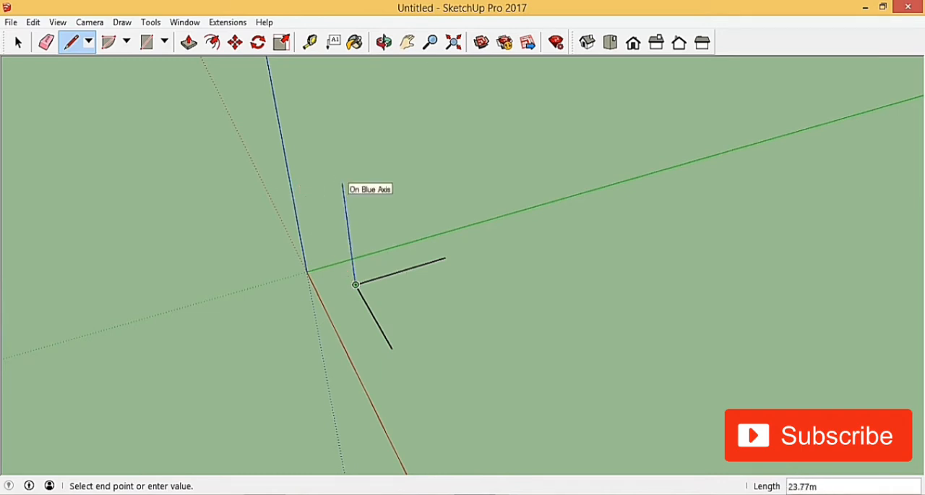
type("20")
key("Return")
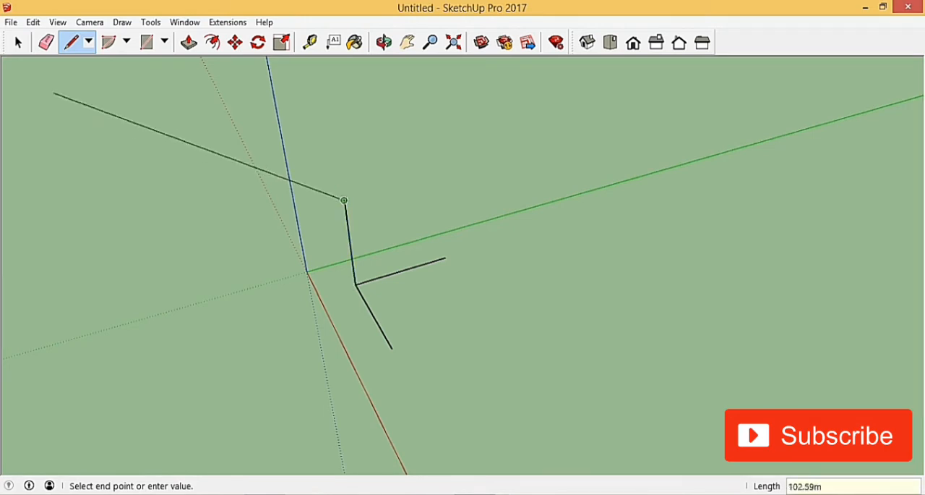
left_click(18, 42)
Select all three connected lines with a selection window and delete them
scroll(360, 271, "down", 3)
middle_click_drag(360, 270, 435, 269)
scroll(365, 290, "up", 4)
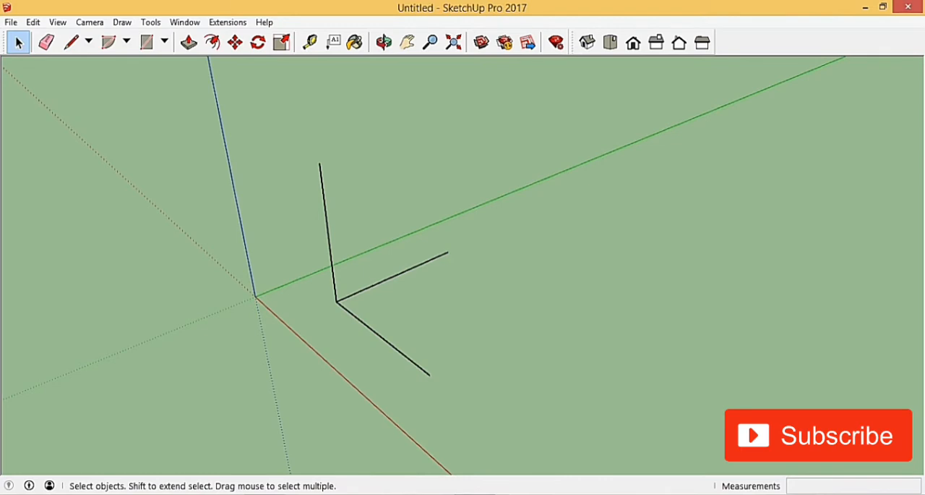
scroll(245, 235, "down", 3)
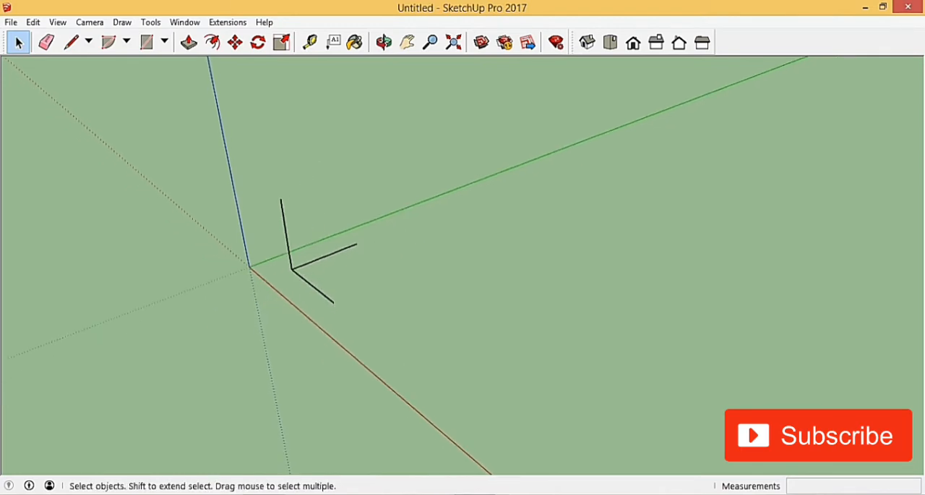
scroll(394, 264, "up", 3)
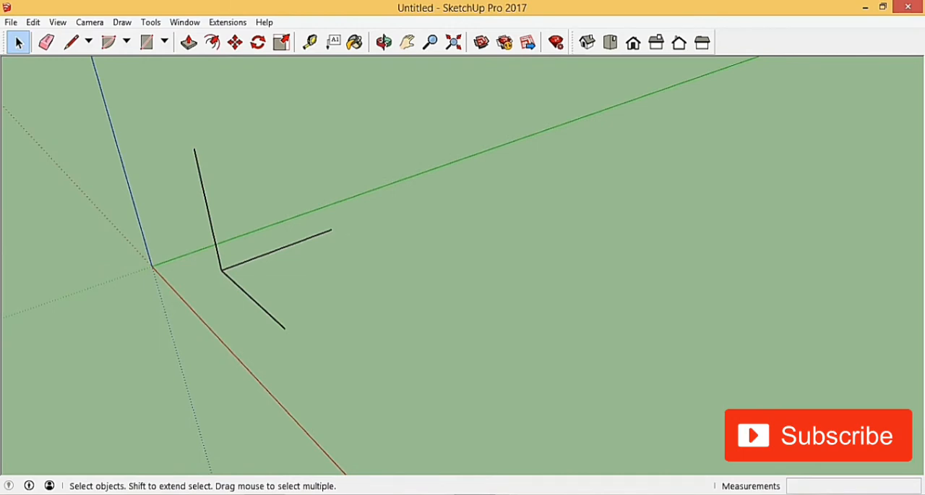
left_click_drag(114, 148, 427, 401)
left_click_drag(130, 73, 362, 474)
left_click_drag(70, 108, 435, 386)
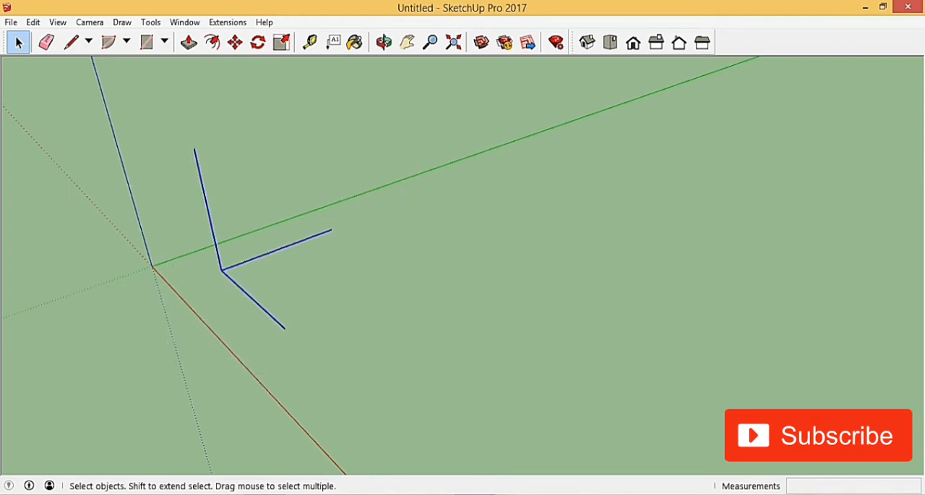
key("Delete")
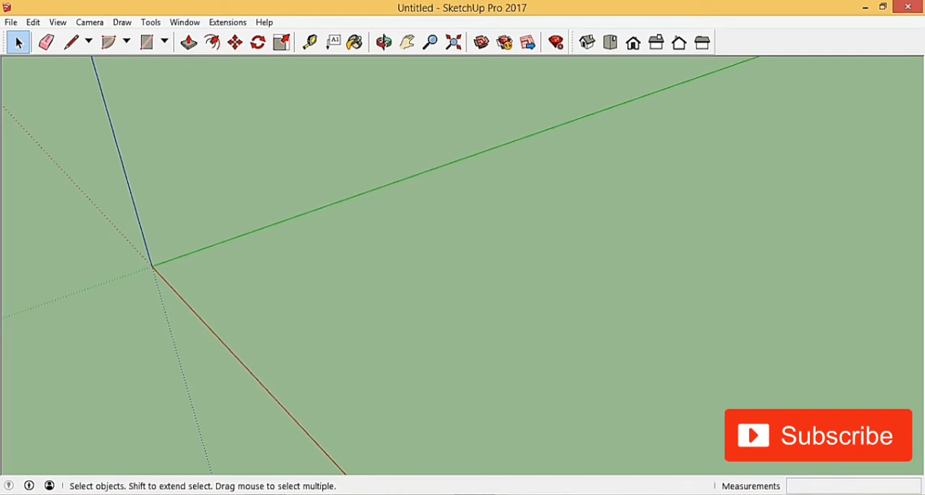
Draw a closed, wavy shape around the origin and across the red axis with the Freehand tool
scroll(115, 145, "down", 3)
left_click(89, 42)
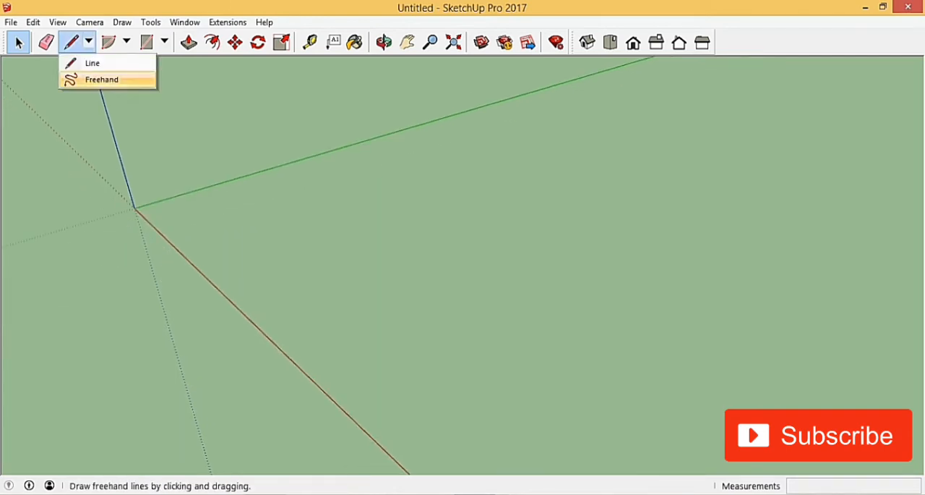
left_click(102, 80)
scroll(108, 90, "down", 1)
scroll(347, 318, "down", 3)
mouse_move(390, 296)
middle_mouse_down()
mouse_move(282, 268)
mouse_move(289, 235)
middle_mouse_up()
mouse_move(253, 238)
left_mouse_down()
mouse_move(242, 269)
mouse_move(398, 151)
mouse_move(624, 188)
mouse_move(570, 234)
mouse_move(536, 291)
mouse_move(584, 362)
mouse_move(436, 262)
mouse_move(390, 318)
mouse_move(101, 367)
mouse_move(109, 145)
mouse_move(157, 220)
mouse_move(242, 280)
mouse_move(244, 271)
left_mouse_up()
scroll(303, 207, "down", 3)
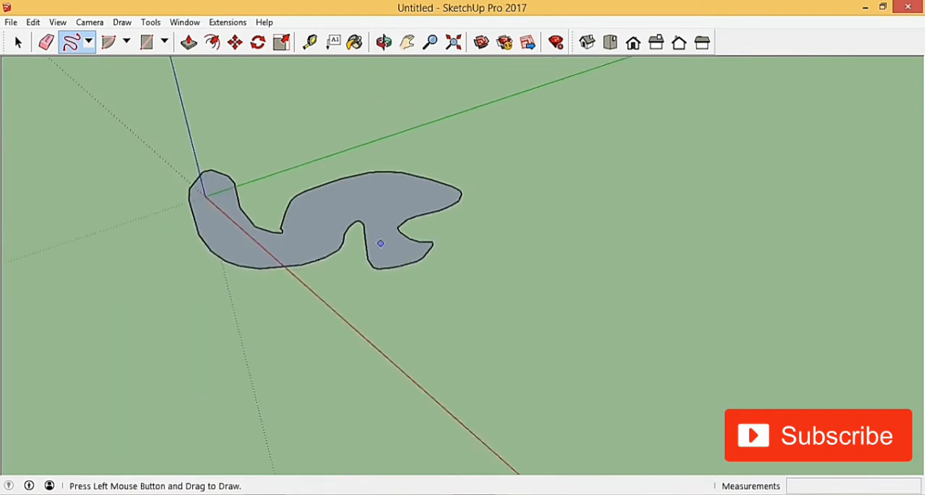
Draw a freehand star in front of the wavy shape and an oval loop with unjoined ends beside it
mouse_move(281, 228)
middle_mouse_down()
mouse_move(326, 206)
mouse_move(390, 217)
mouse_move(384, 264)
mouse_move(416, 94)
mouse_move(405, 268)
mouse_move(365, 286)
mouse_move(377, 293)
middle_mouse_up()
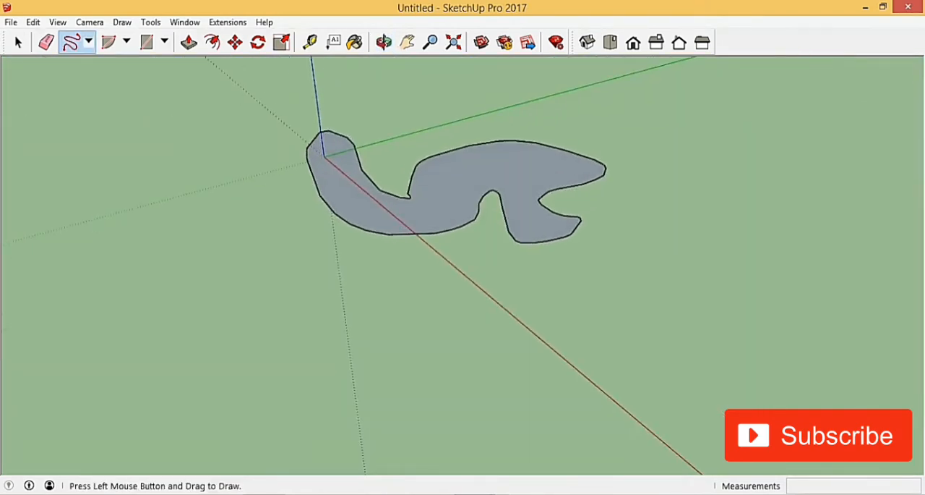
mouse_move(355, 340)
left_mouse_down()
mouse_move(340, 408)
mouse_move(485, 370)
mouse_move(314, 352)
mouse_move(377, 316)
mouse_move(453, 317)
mouse_move(347, 383)
mouse_move(398, 326)
left_mouse_up()
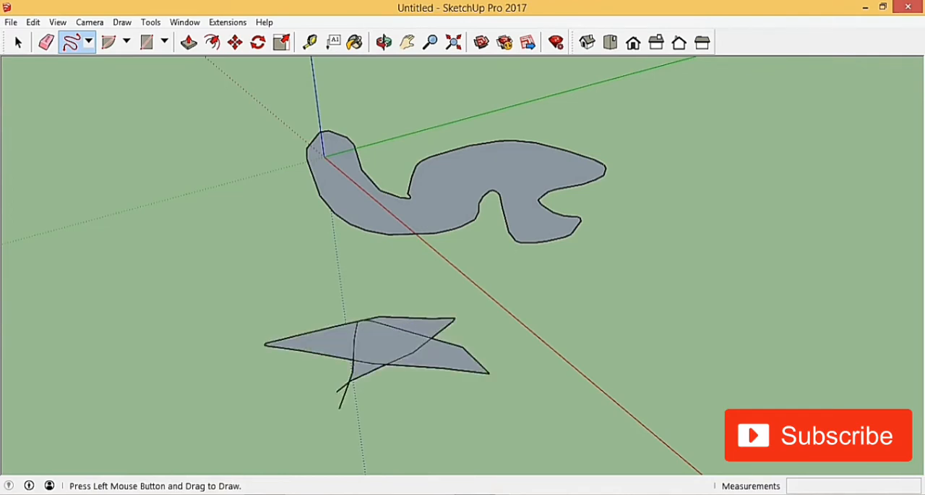
scroll(316, 352, "down", 2)
mouse_move(210, 298)
left_mouse_down()
mouse_move(240, 354)
mouse_move(211, 301)
left_mouse_up()
scroll(492, 218, "down", 3)
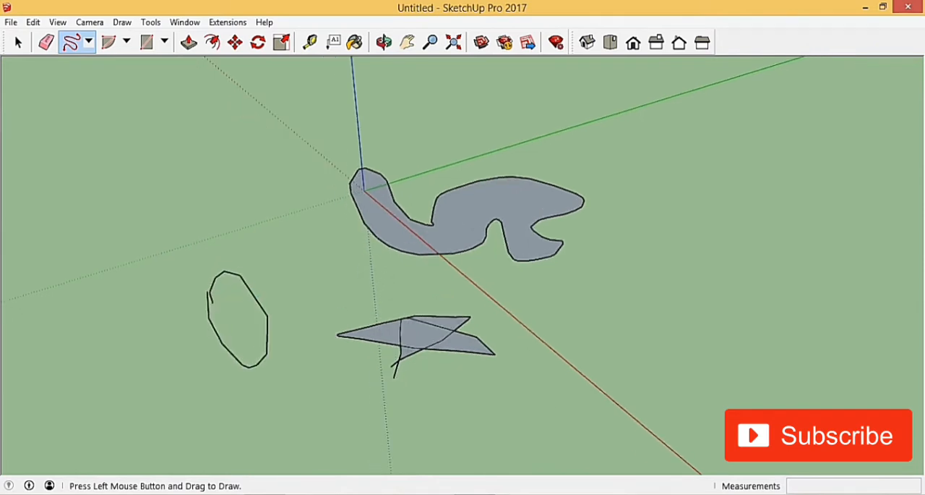
Inspect the freehand shapes by selecting the wavy shape's face, followed by the face in the star's long pointed tip
scroll(347, 279, "up", 5)
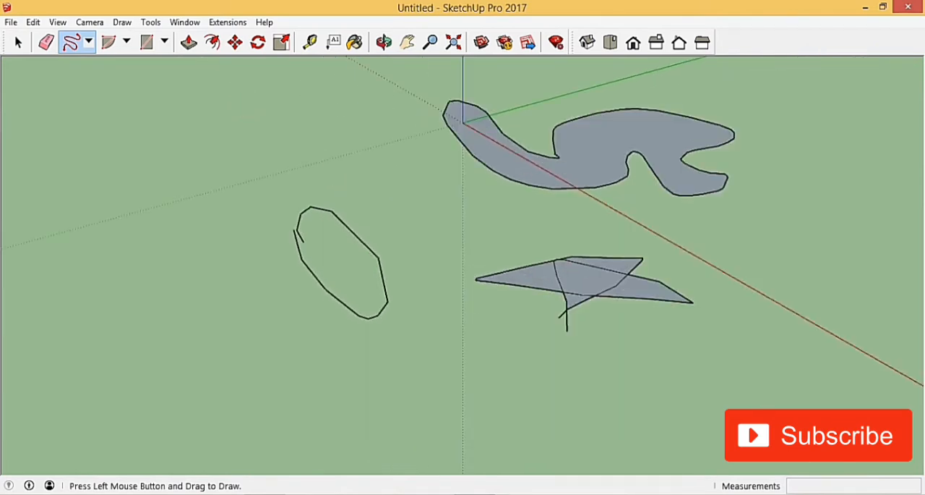
scroll(312, 272, "up", 3)
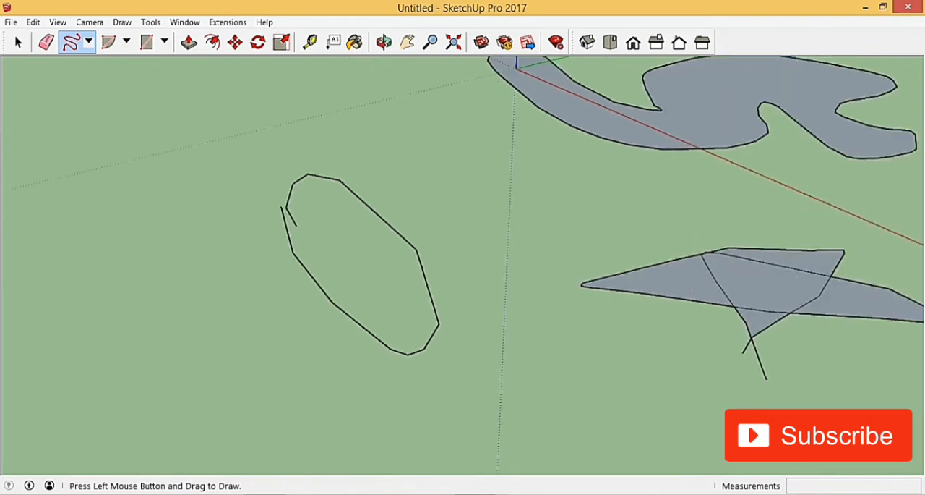
scroll(379, 256, "down", 6)
scroll(358, 253, "up", 3)
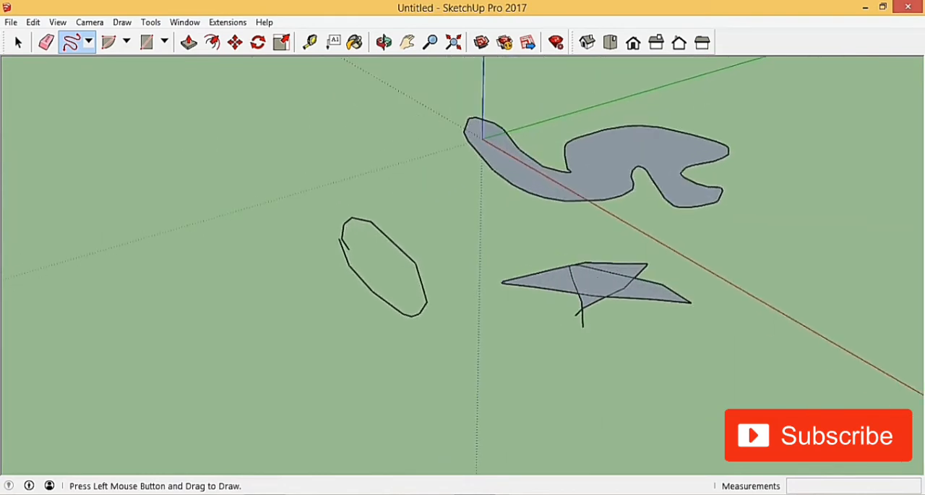
scroll(568, 286, "up", 4)
scroll(295, 250, "down", 4)
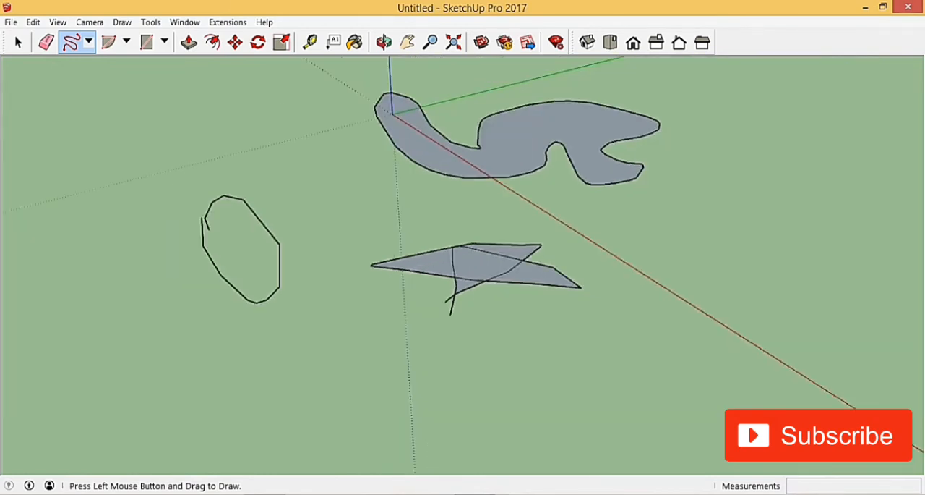
scroll(452, 262, "up", 1)
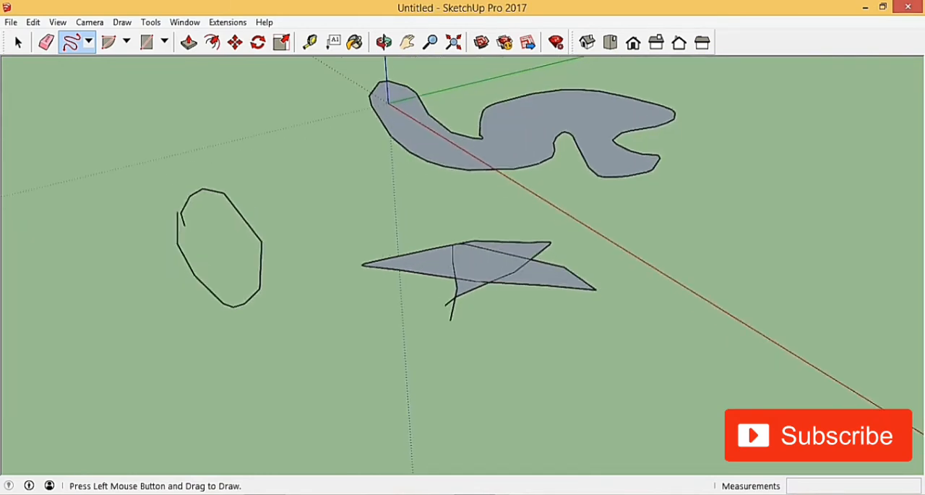
key("space")
left_click(410, 132)
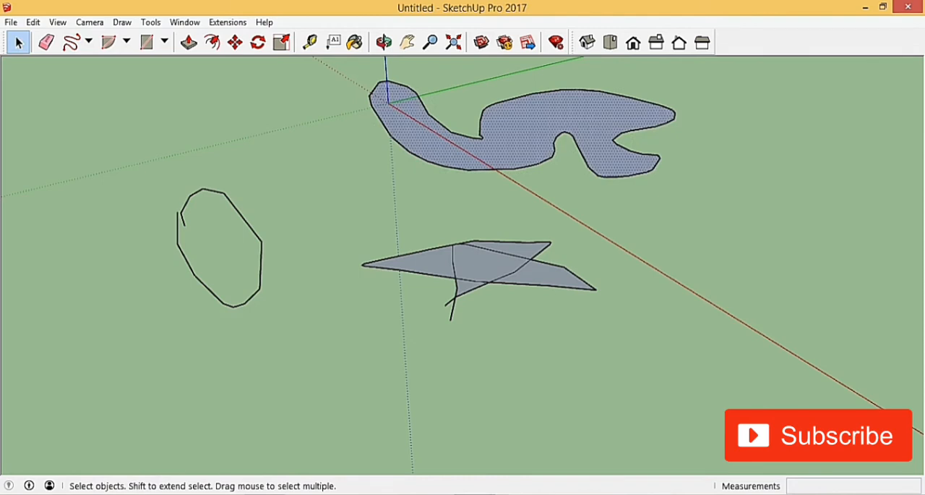
scroll(456, 273, "up", 6)
left_click(456, 273)
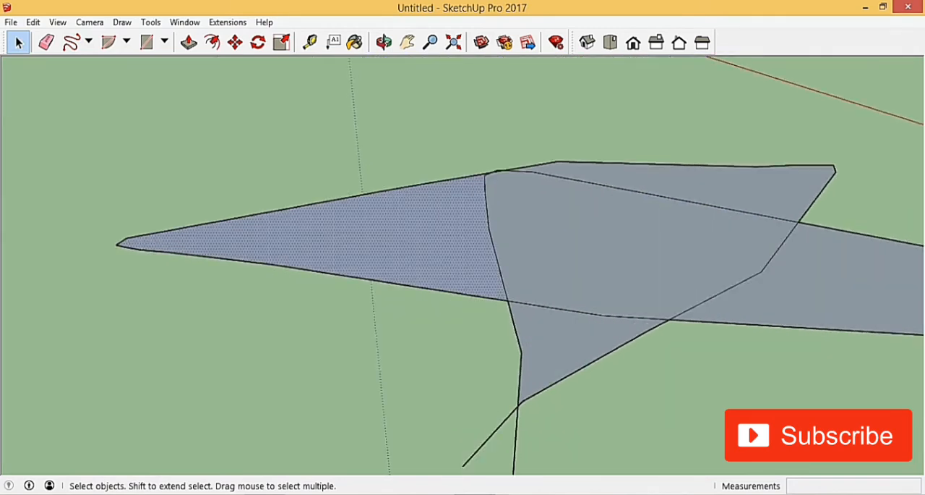
Examine the freehand star's separate faces, selecting the central face and the long pointed tip's face in turn
scroll(428, 247, "up", 3)
left_click(606, 246)
left_click(438, 246)
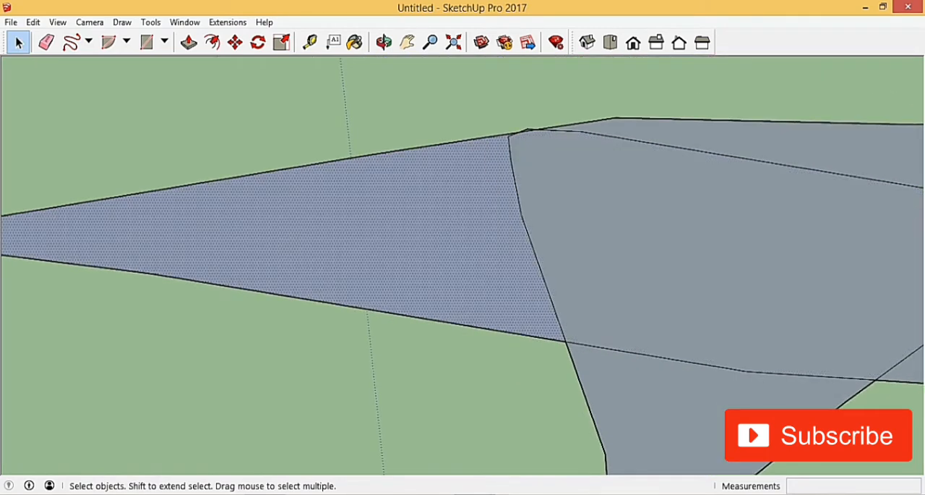
scroll(496, 268, "down", 4)
scroll(496, 268, "up", 4)
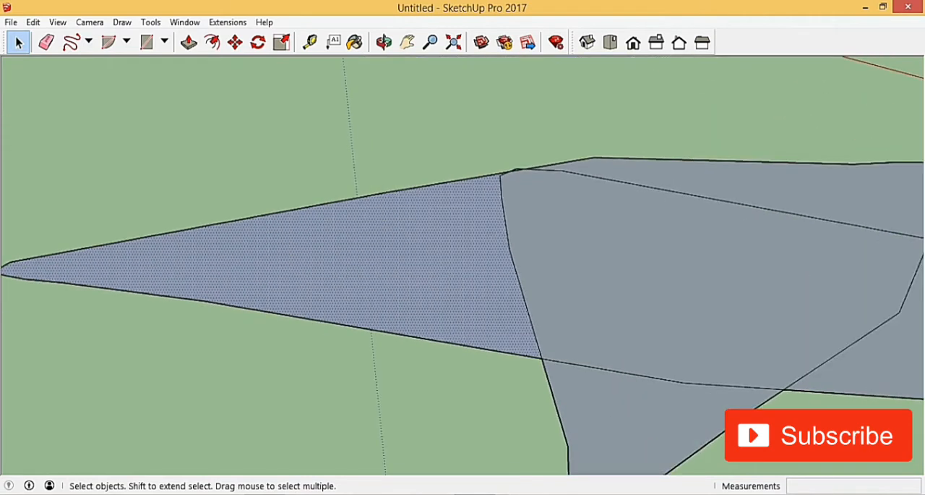
left_click(627, 278)
left_click(443, 268)
scroll(317, 223, "down", 2)
scroll(448, 296, "up", 5)
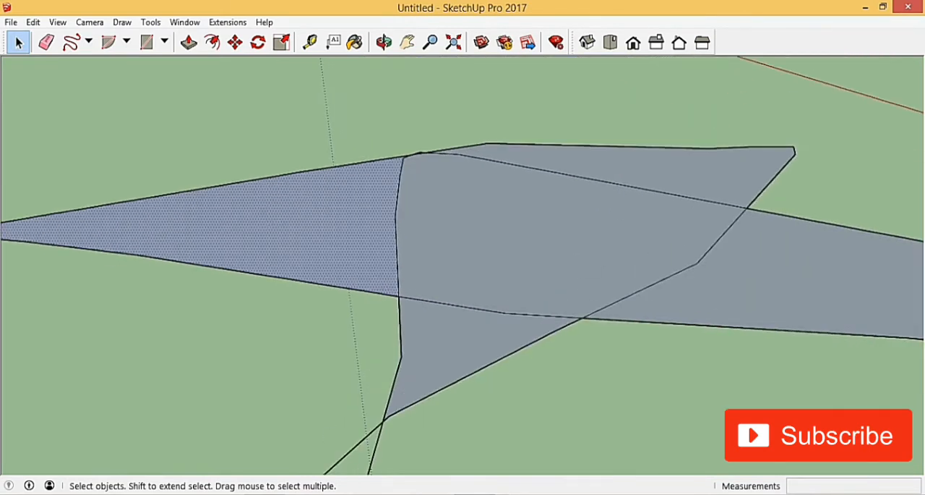
scroll(390, 316, "down", 5)
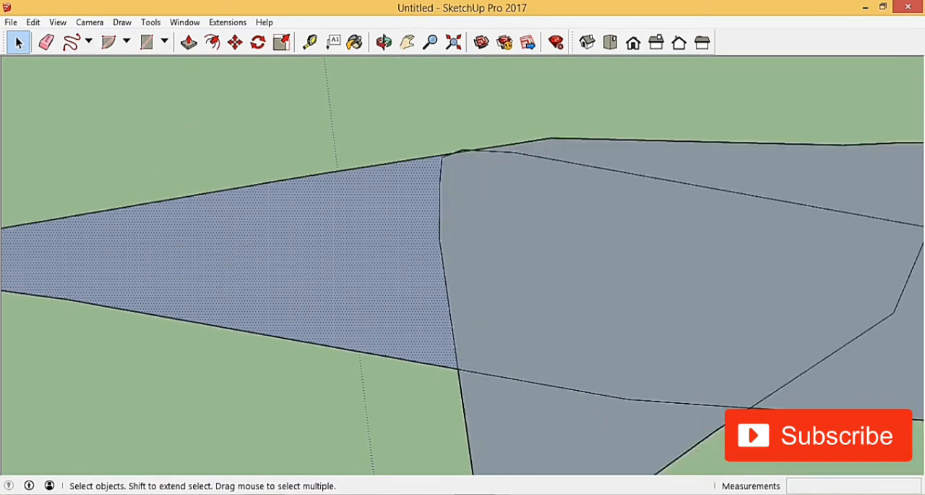
scroll(489, 303, "down", 2)
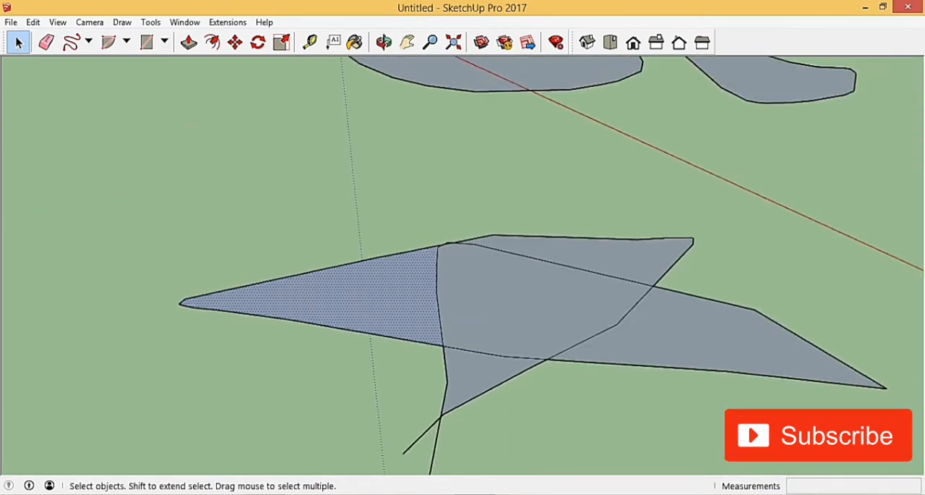
scroll(520, 303, "down", 4)
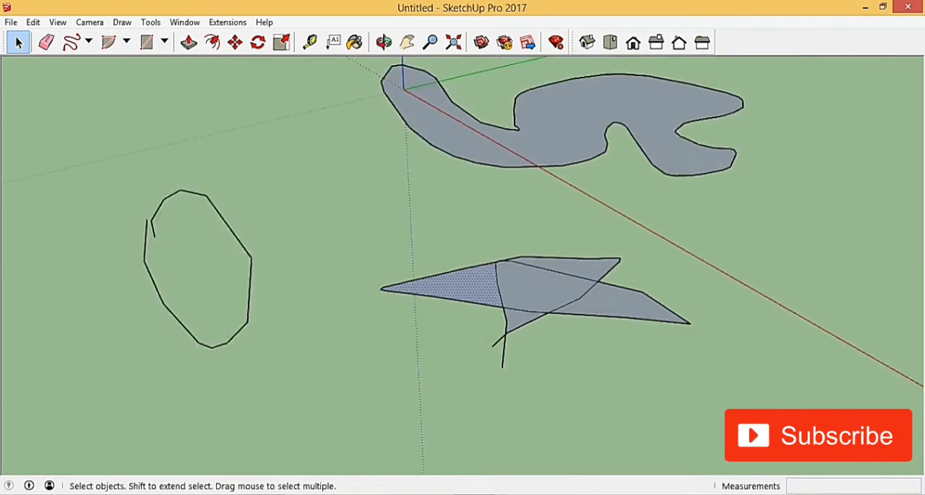
Examine the gap between the unjoined ends of the freehand oval loop
scroll(322, 227, "up", 5)
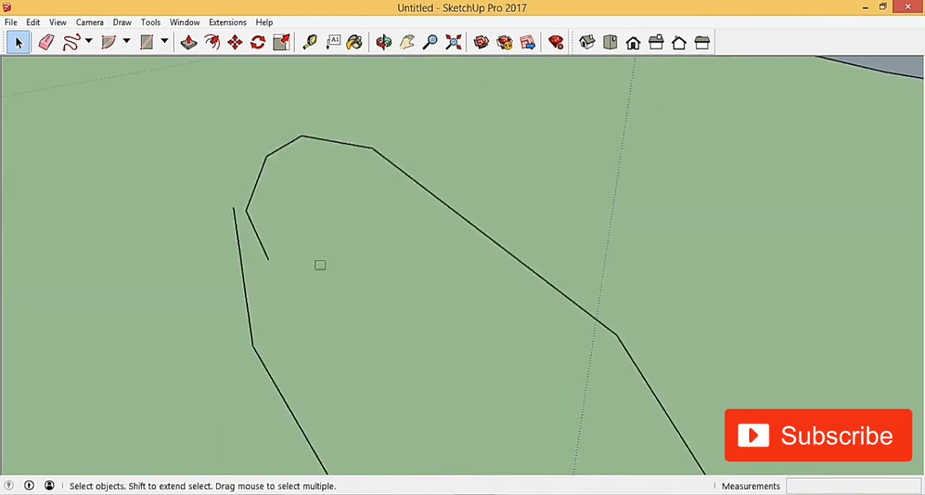
left_click_drag(314, 259, 473, 406)
scroll(343, 233, "down", 4)
scroll(331, 232, "up", 2)
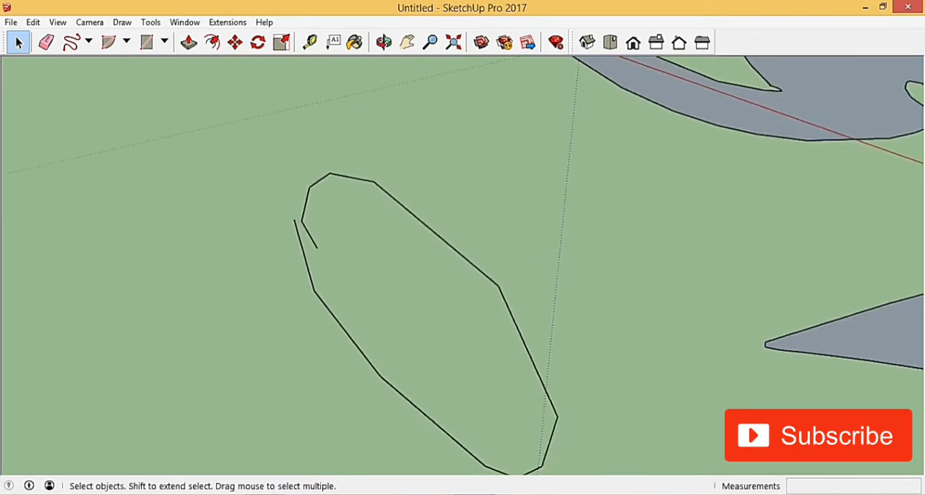
scroll(427, 297, "down", 5)
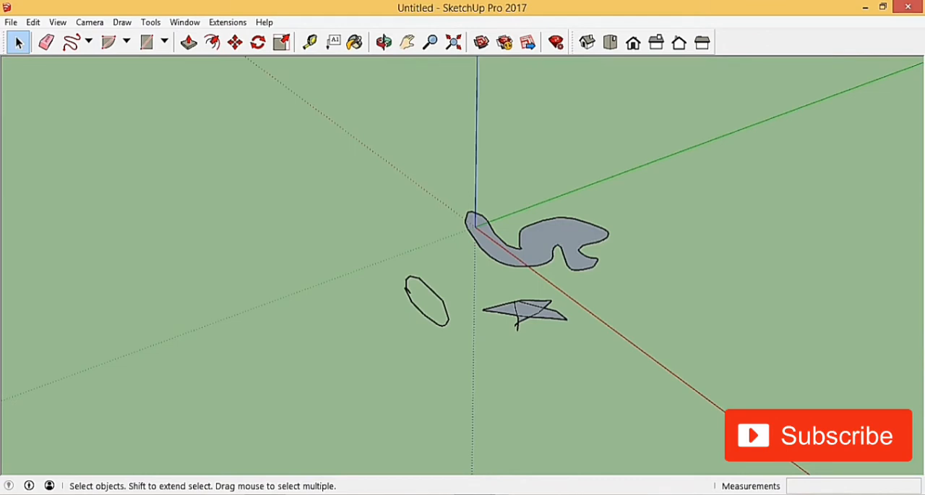
scroll(408, 285, "up", 1)
scroll(427, 292, "up", 6)
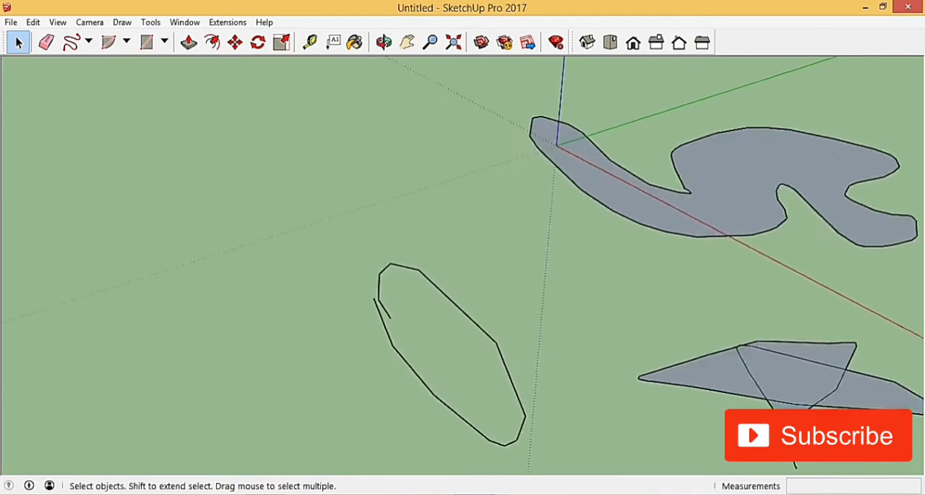
scroll(325, 225, "down", 2)
scroll(387, 347, "up", 2)
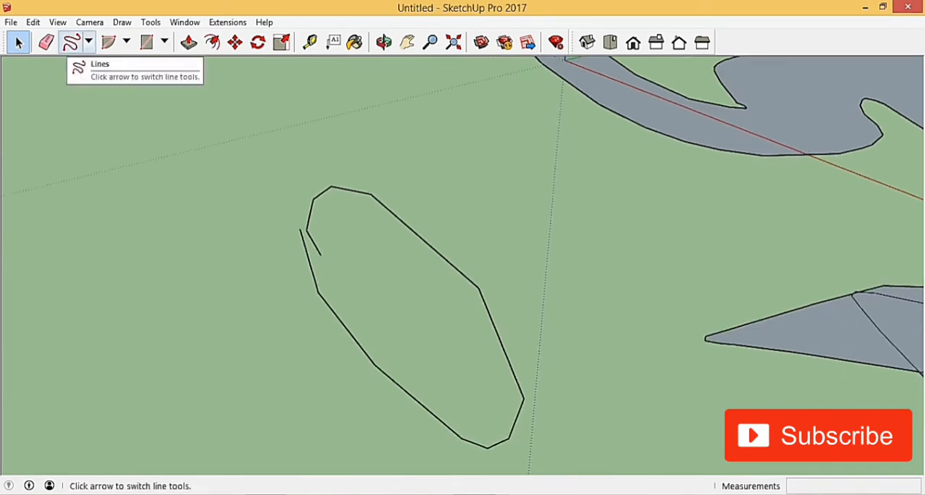
Join the oval loop's two open ends with a short Freehand stroke, and compare by undoing and redoing it
left_click(71, 42)
scroll(304, 232, "up", 6)
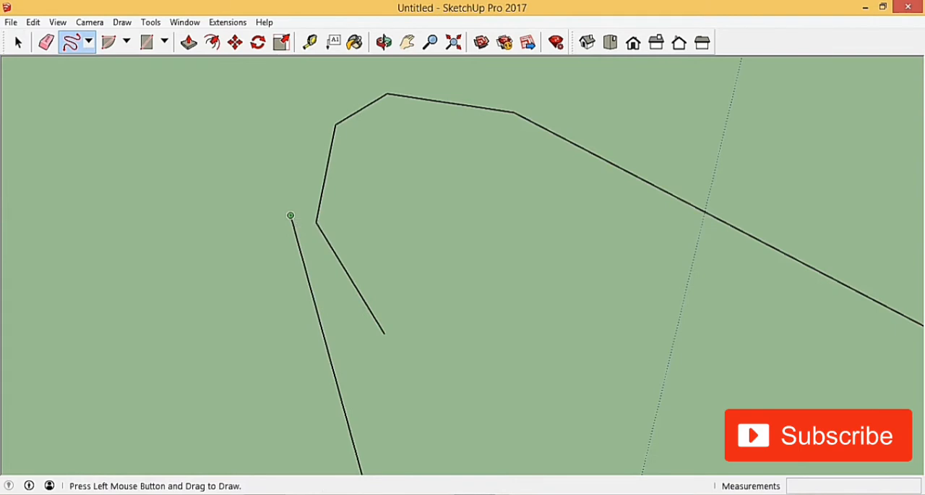
left_click_drag(290, 215, 315, 223)
scroll(217, 138, "down", 2)
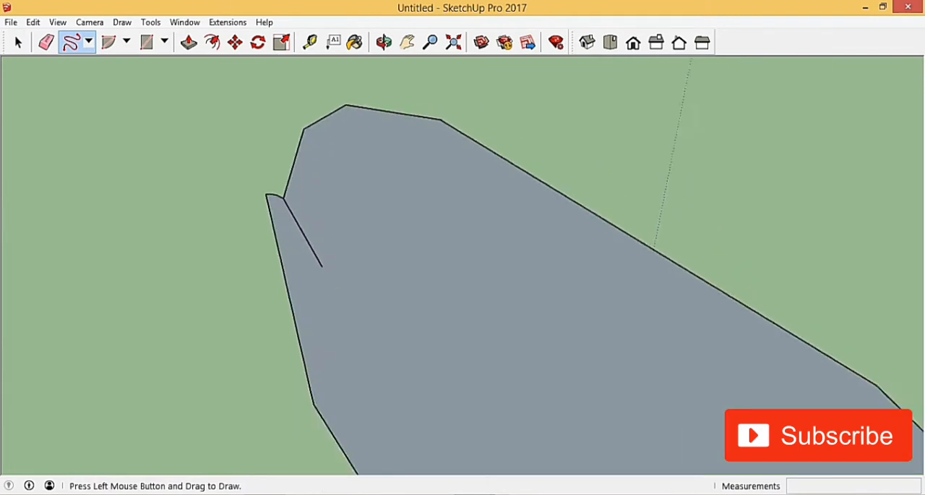
scroll(219, 162, "down", 5)
key("ctrl+z")
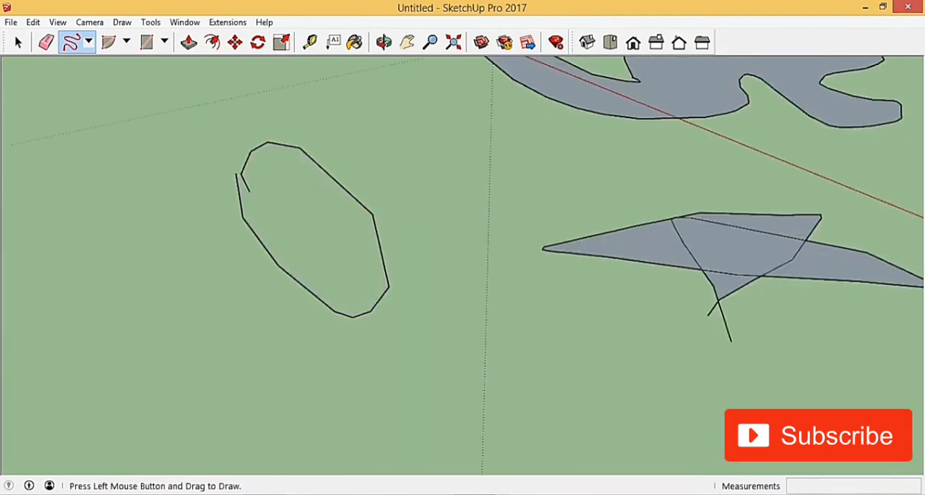
key("ctrl+y")
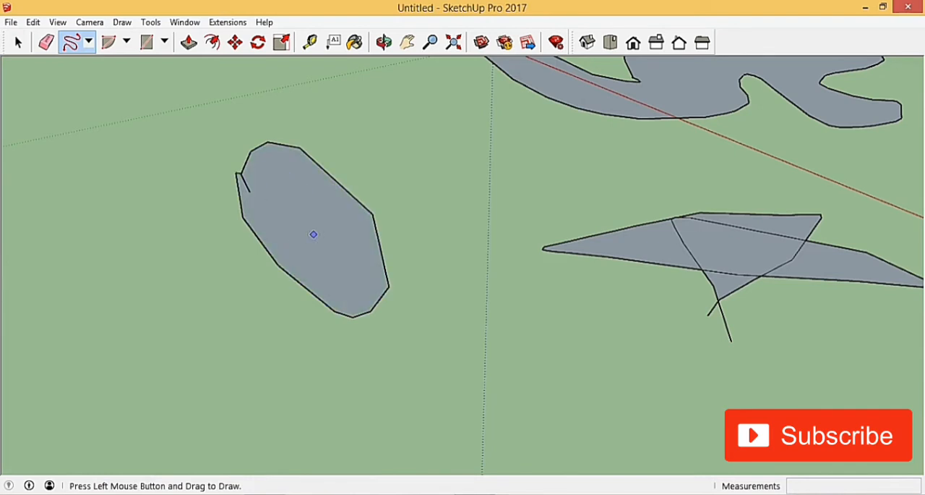
Draw two connected 10 m lines on empty ground beyond the wavy shape, one along the red axis and one along the green
scroll(350, 294, "down", 3)
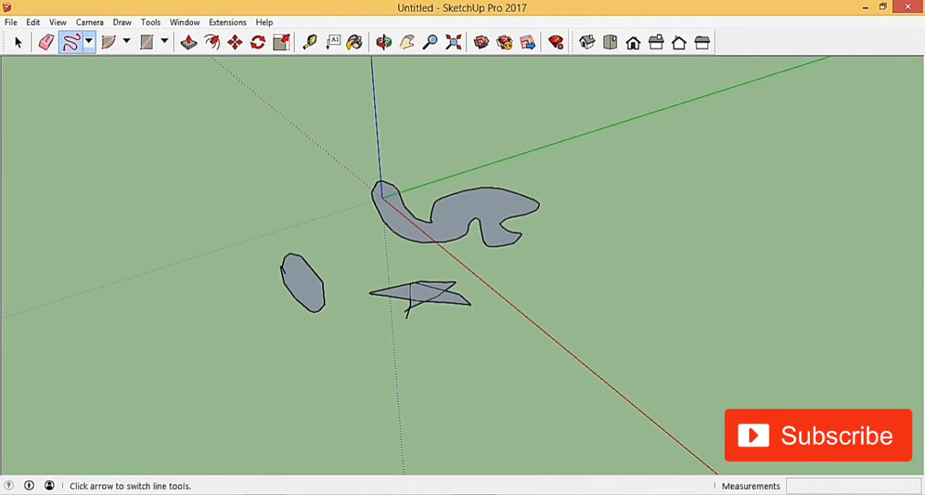
left_click(88, 42)
left_click(93, 62)
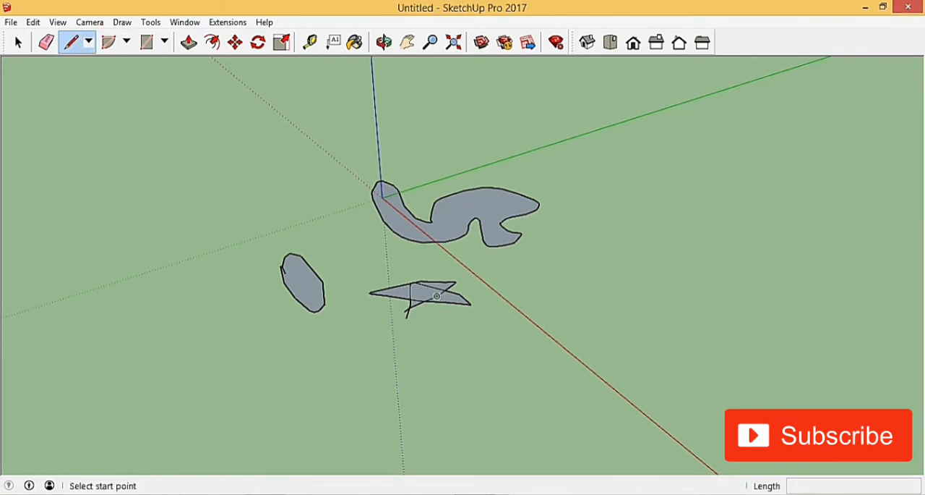
scroll(267, 265, "down", 3)
middle_click_drag(507, 296, 361, 309, "shift")
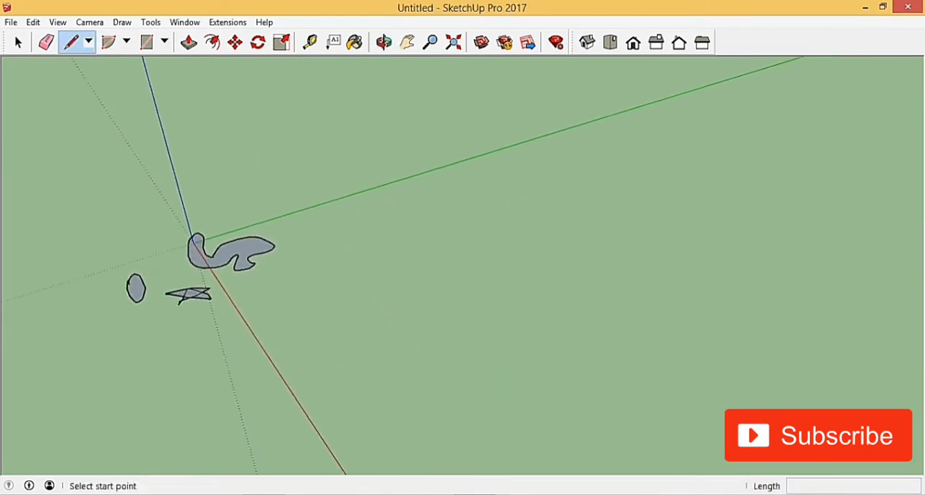
scroll(383, 315, "up", 3)
left_click(332, 232)
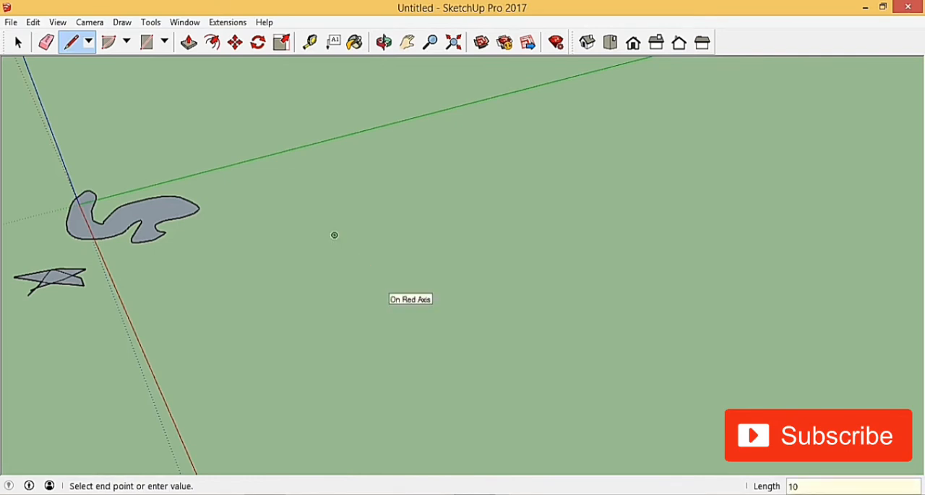
key("Return")
scroll(426, 253, "up", 5)
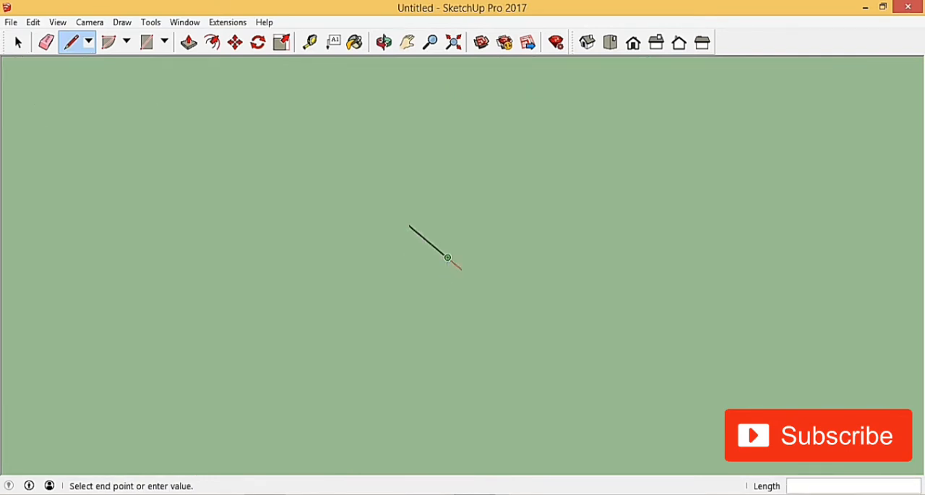
type("10")
key("Return")
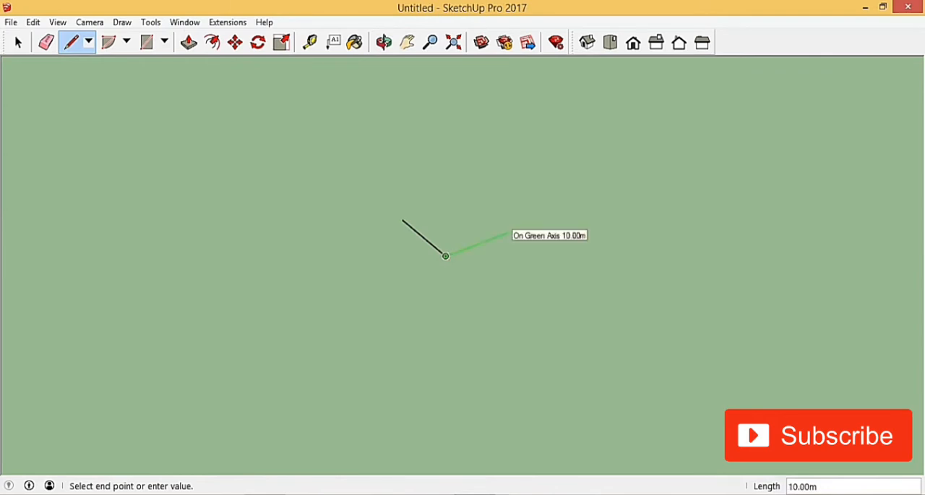
type("10")
key("Return")
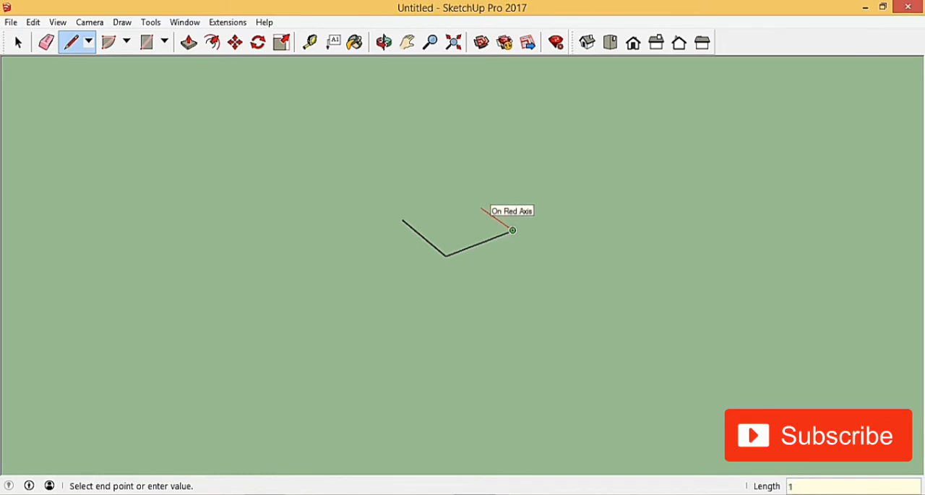
Draw the square's third 10 m side back along the red axis and close the outline at its starting endpoint
key("Return")
scroll(481, 192, "up", 4)
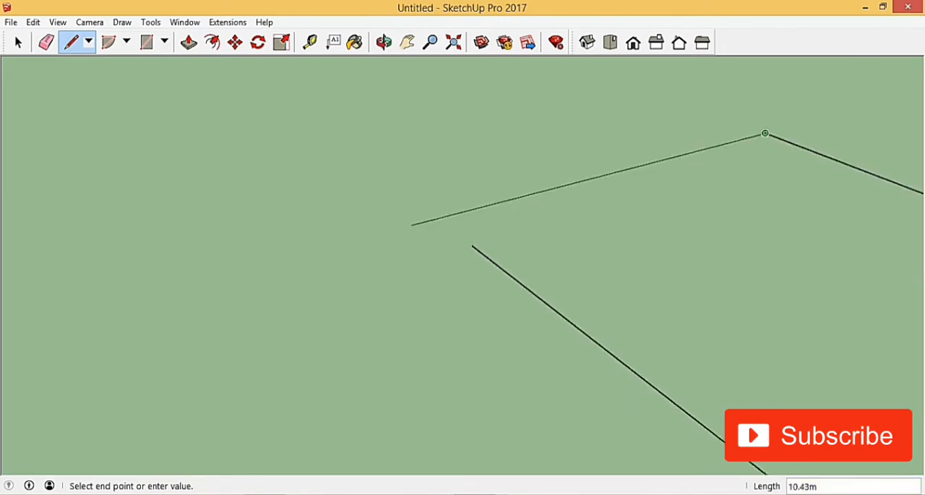
scroll(400, 230, "down", 3)
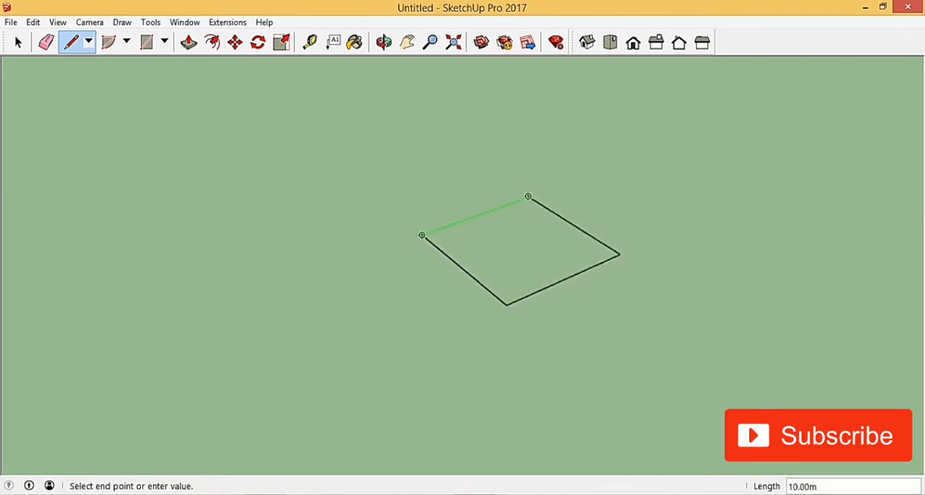
scroll(422, 235, "up", 1)
left_click(422, 235)
scroll(335, 270, "down", 4)
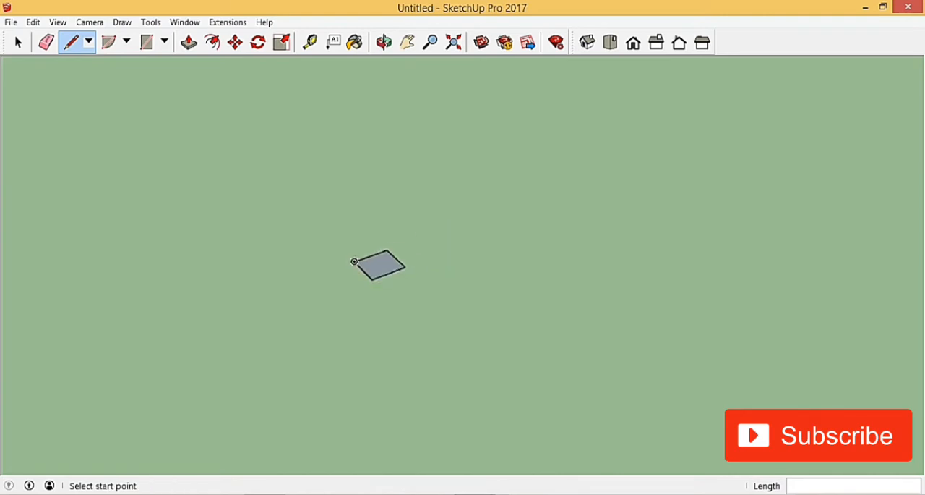
Start a second outline beside the square with a 10 m line along the red axis and a connected 10 m line along the green
scroll(416, 275, "up", 4)
scroll(419, 279, "up", 1)
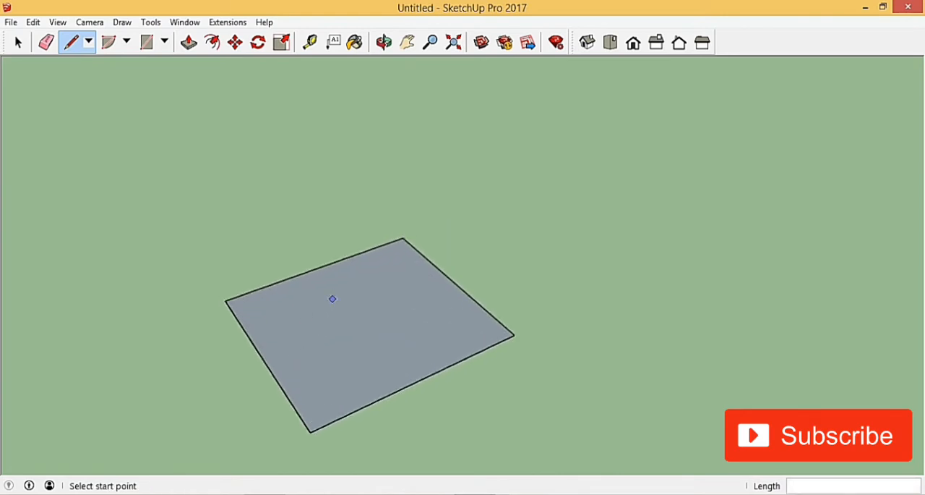
scroll(213, 315, "down", 4)
scroll(212, 315, "up", 5)
scroll(245, 319, "down", 5)
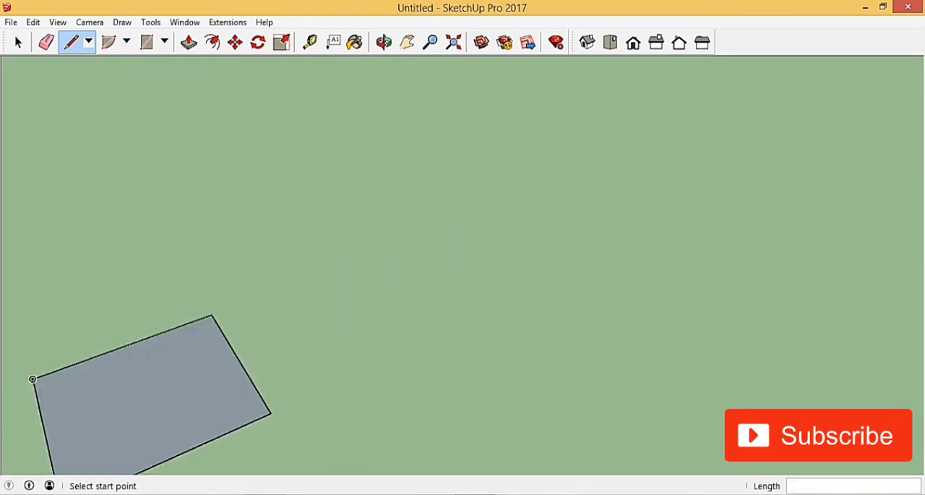
scroll(262, 314, "up", 2)
left_click(312, 265)
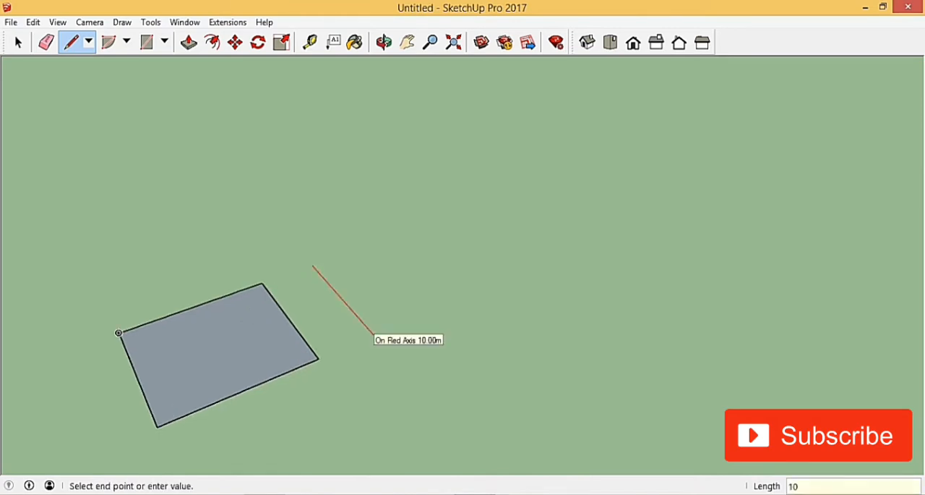
type("10")
key("Return")
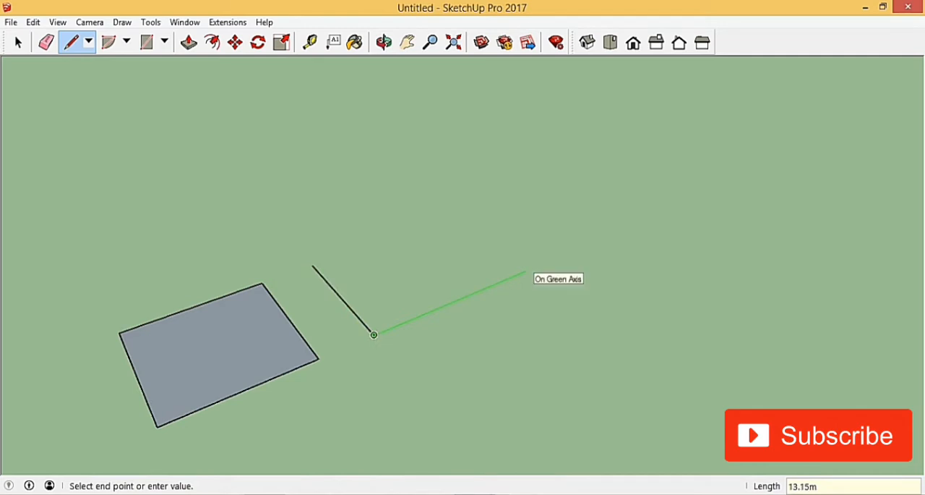
type("10")
key("Return")
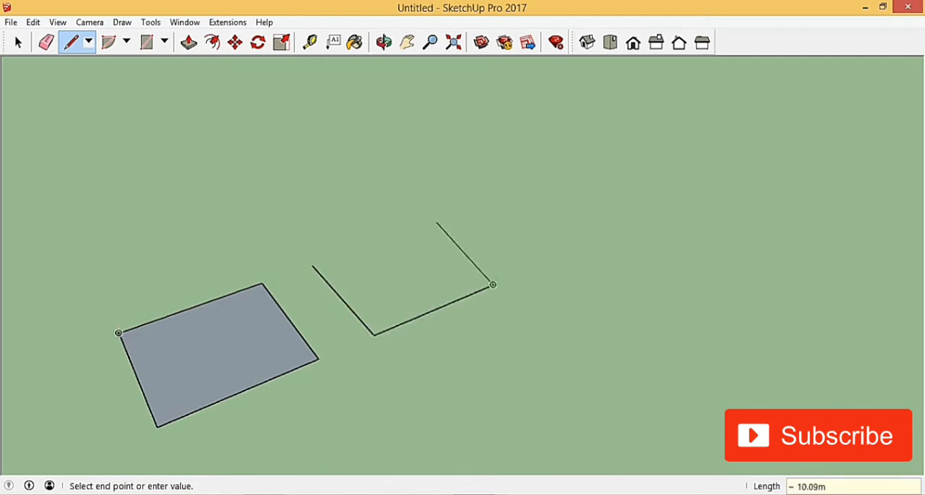
Add the second outline's 10 m third side and a fourth side about 9.87 m long along the green axis, ending just short of the start point
type("10")
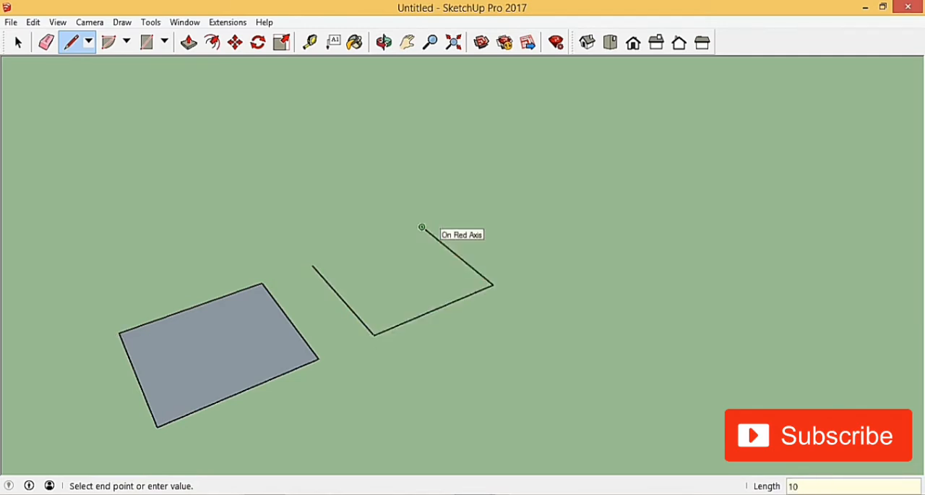
key("Return")
scroll(316, 263, "up", 3)
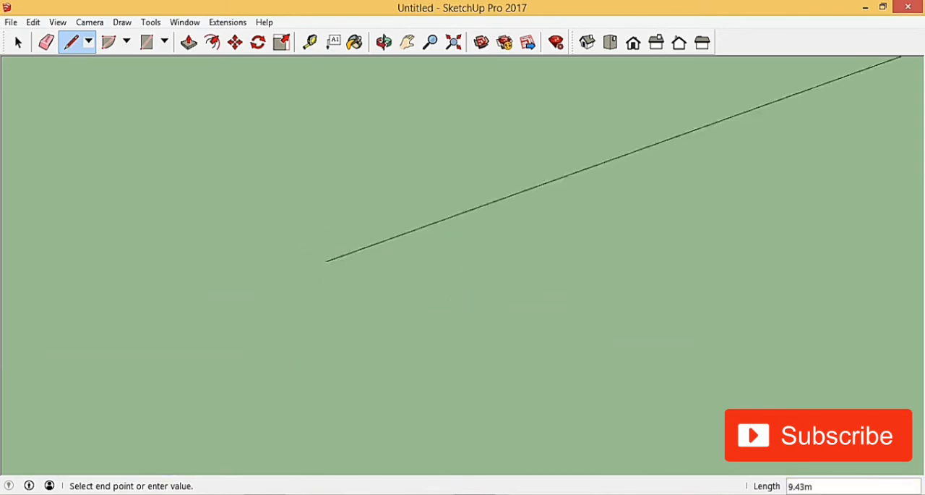
scroll(314, 259, "up", 5)
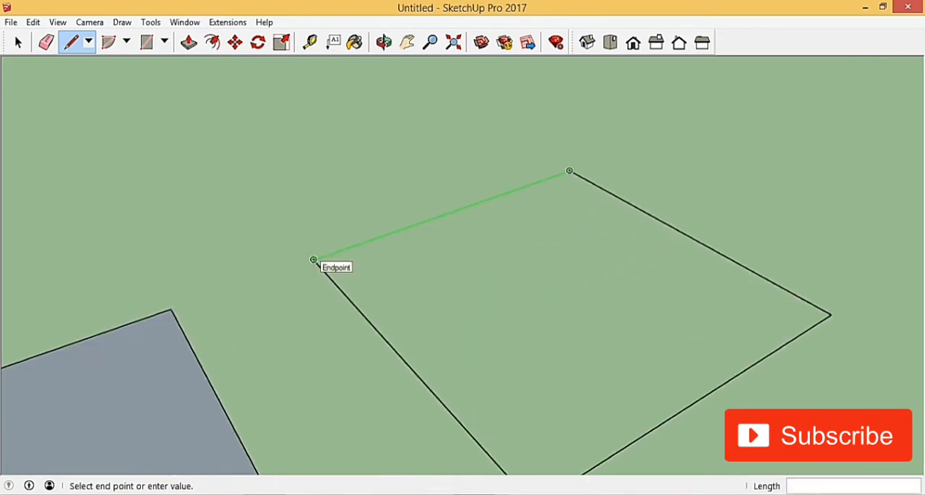
scroll(306, 261, "up", 1)
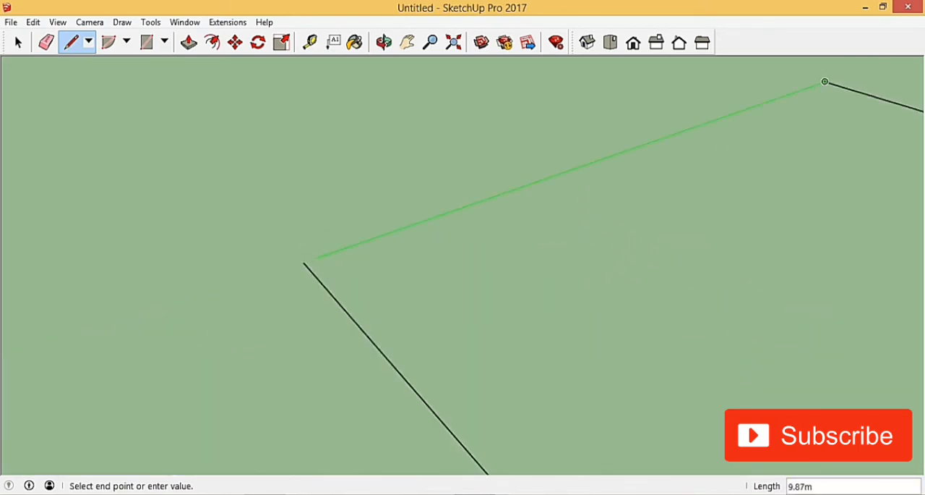
left_click(315, 258)
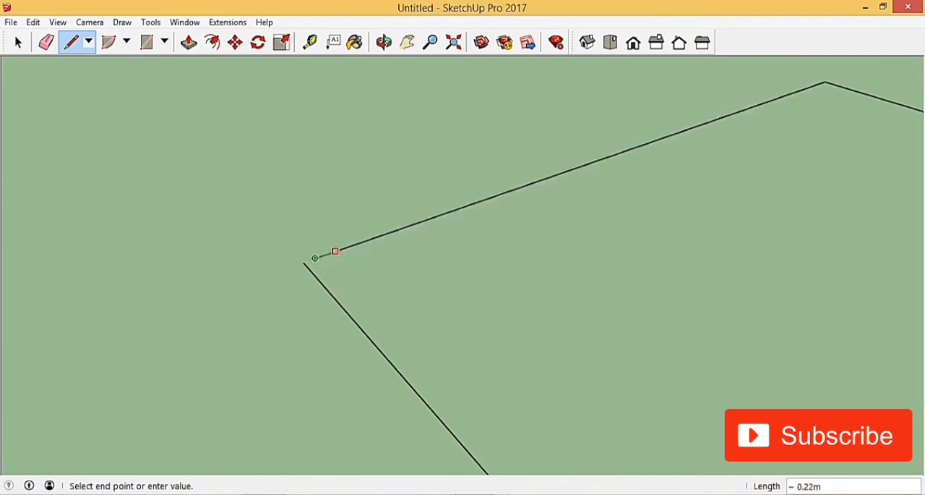
key("Escape")
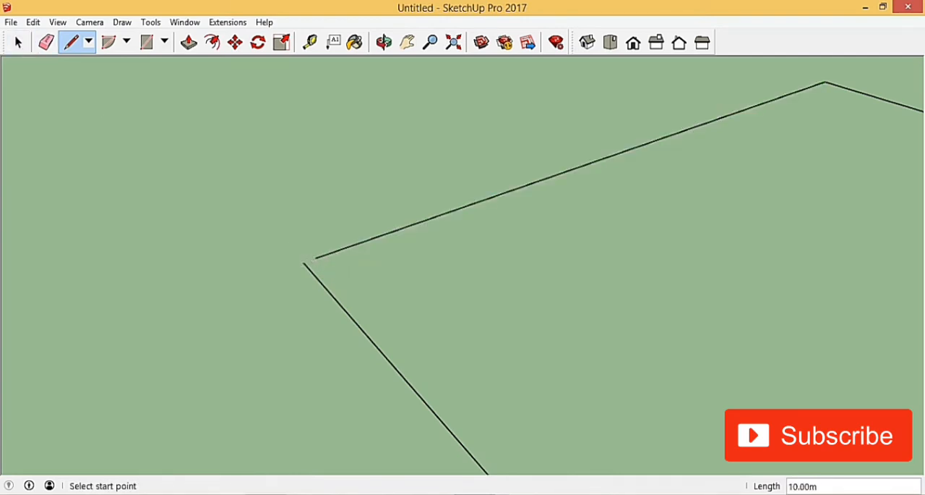
Compare the closed square with the open outline by selecting the square's face
key("space")
scroll(308, 222, "down", 8)
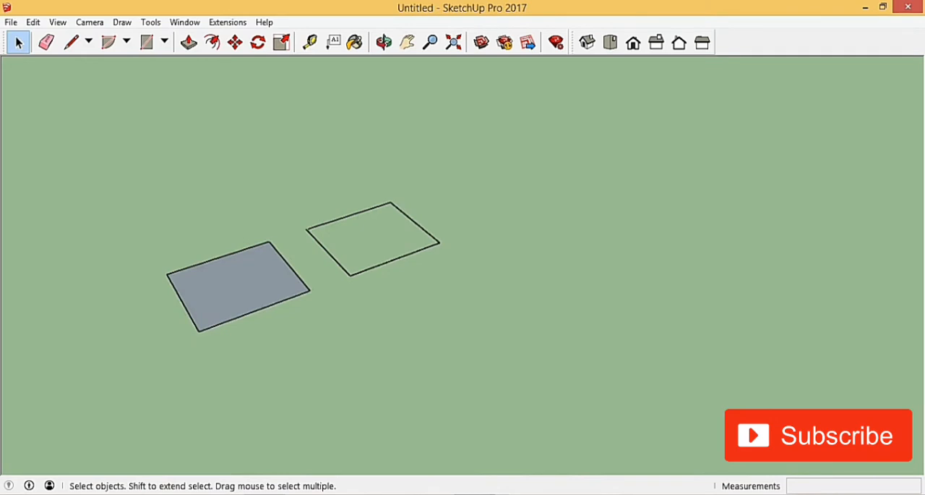
scroll(454, 279, "down", 2)
scroll(380, 251, "up", 5)
left_click(242, 351)
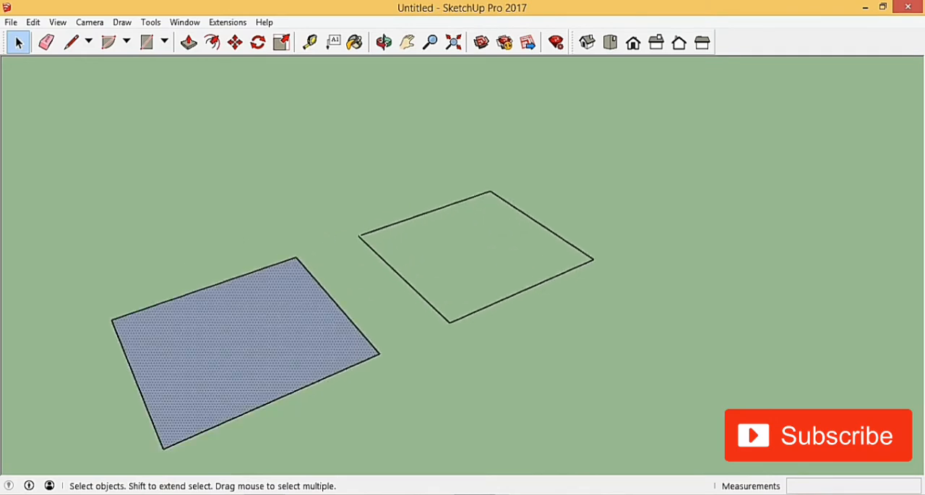
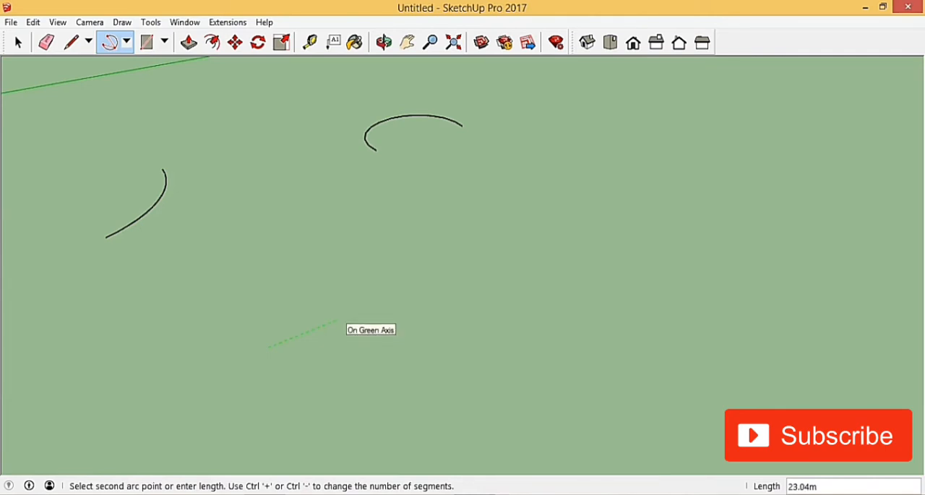
Finish the 3 Point Arc in front of the two existing arcs with a 50 m length along the green axis and a 120° angle
type("50")
key("Return")
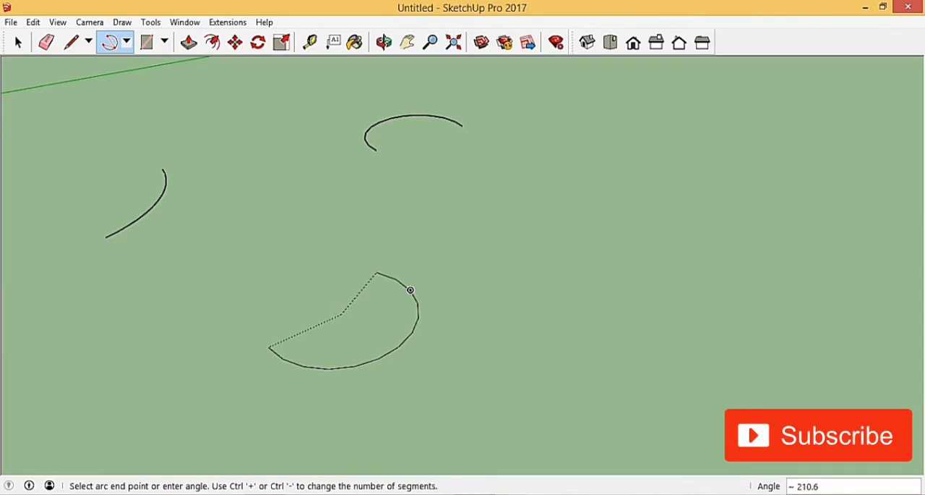
type("120")
key("Return")
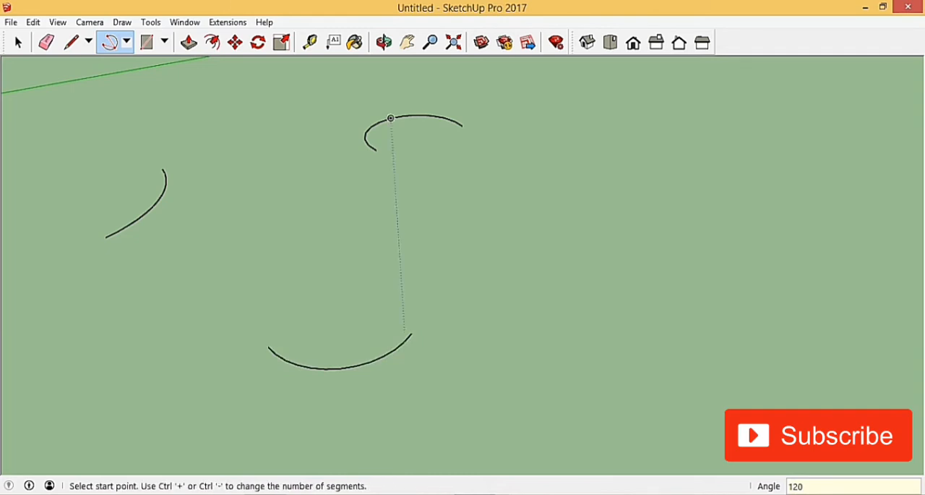
Draw a connected 3 Point Arc from the previous arc's endpoint with a 40 m length and a 230° angle, forming an S shape
left_click(411, 332)
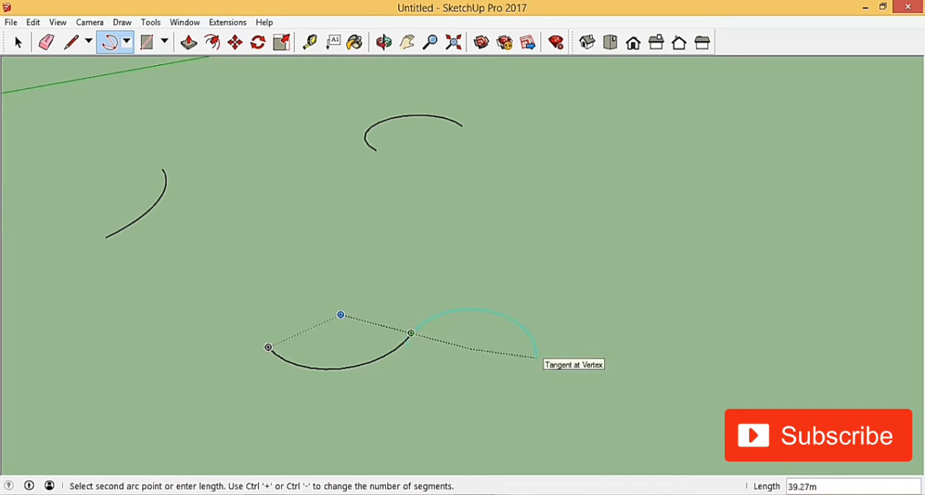
type("40")
key("Return")
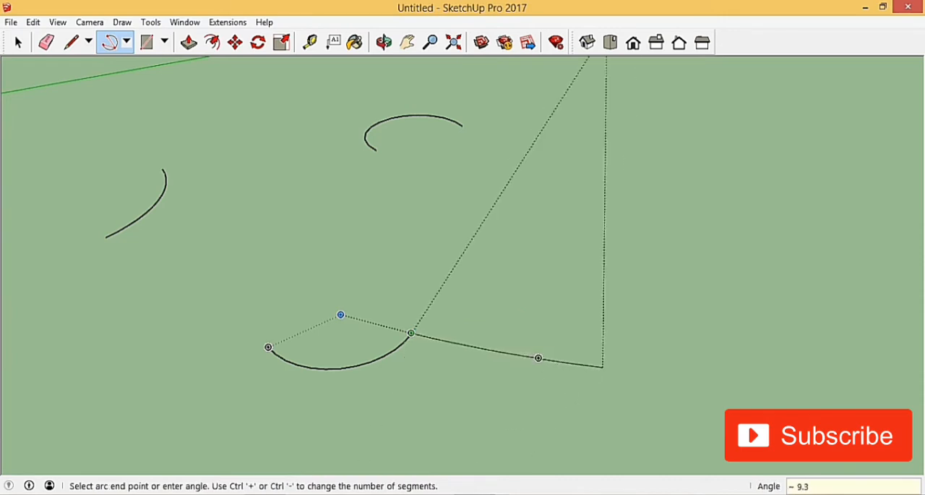
type("180")
key("Return")
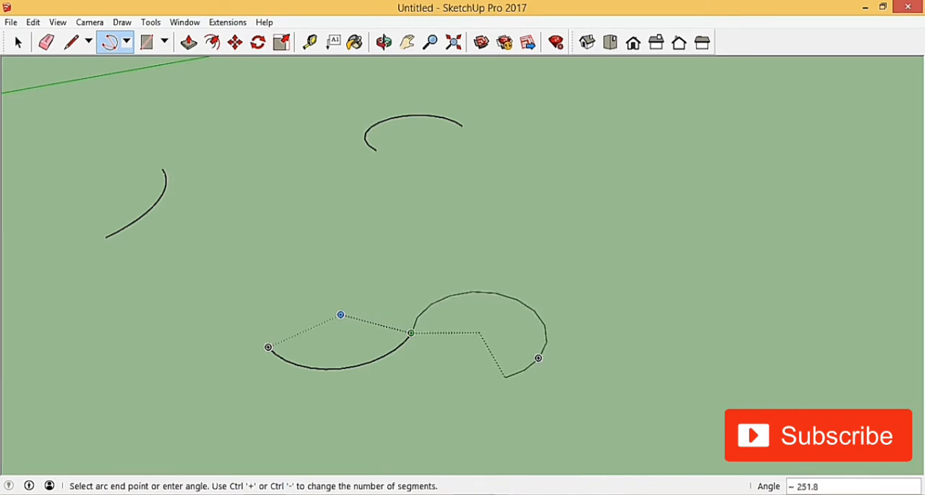
type("230")
key("Return")
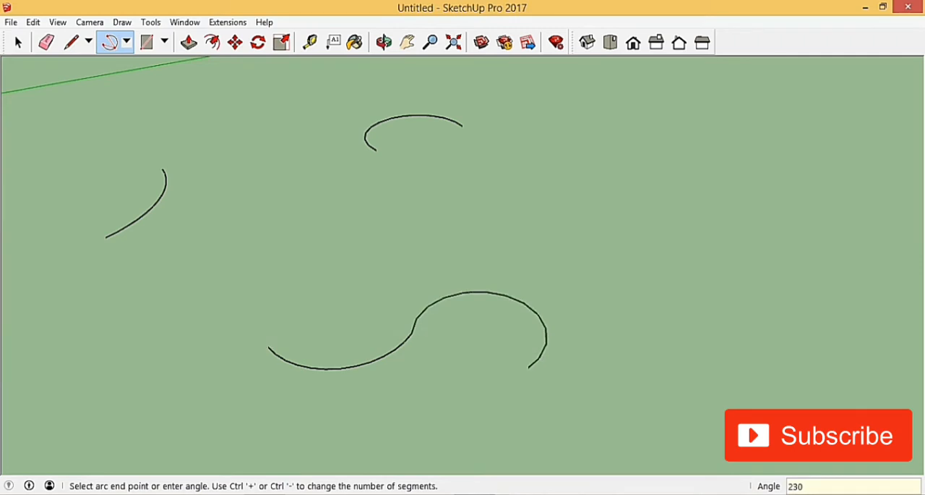
key("space")
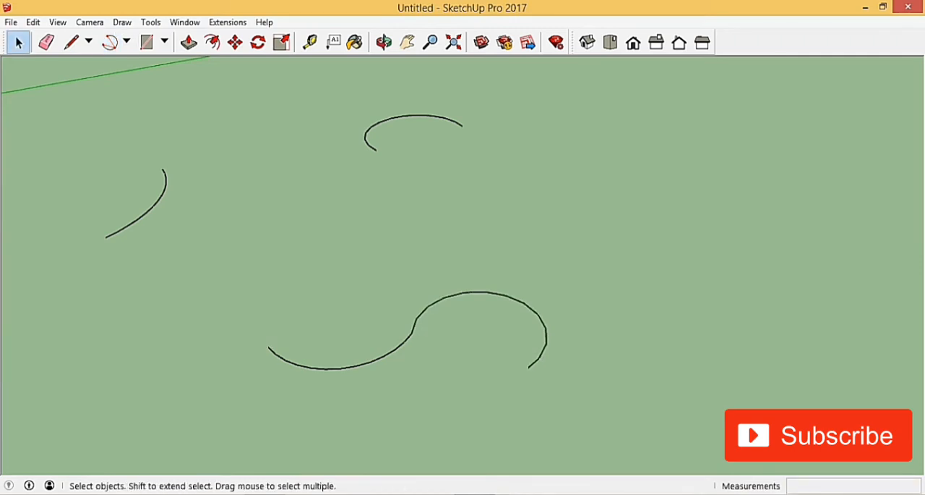
Inspect the S-shaped pair of arcs and the two single arcs, including from the top view
scroll(560, 329, "down", 3)
scroll(482, 343, "up", 3)
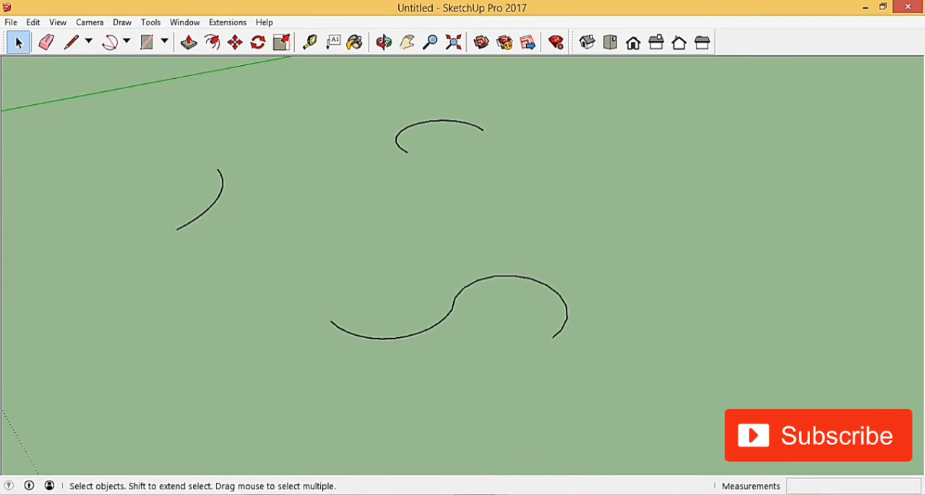
scroll(420, 340, "up", 2)
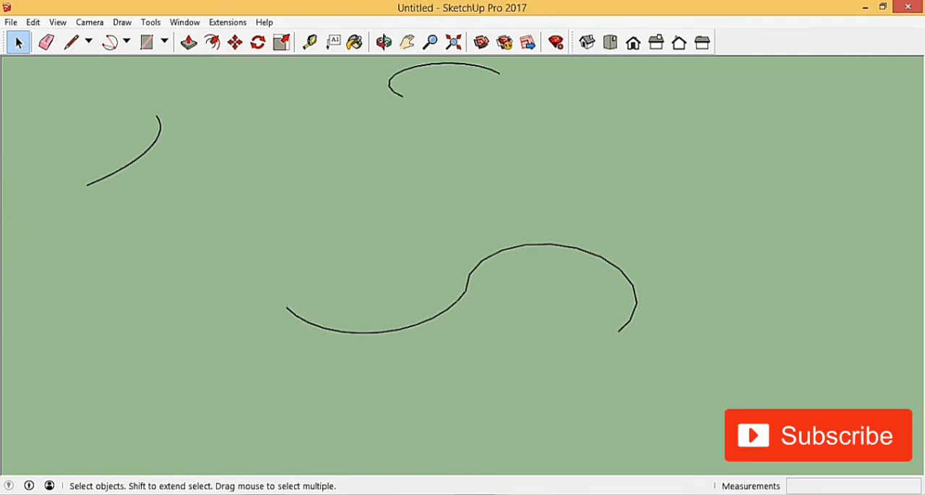
scroll(363, 275, "down", 3)
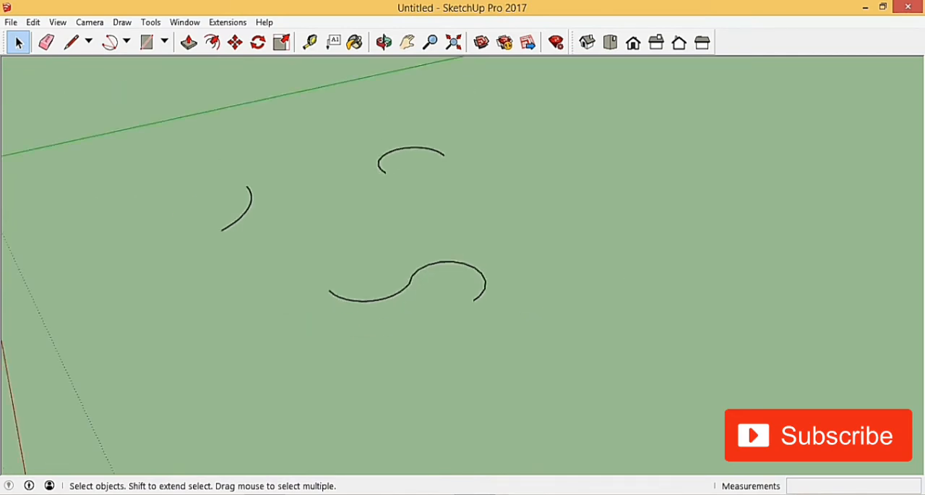
left_click(611, 42)
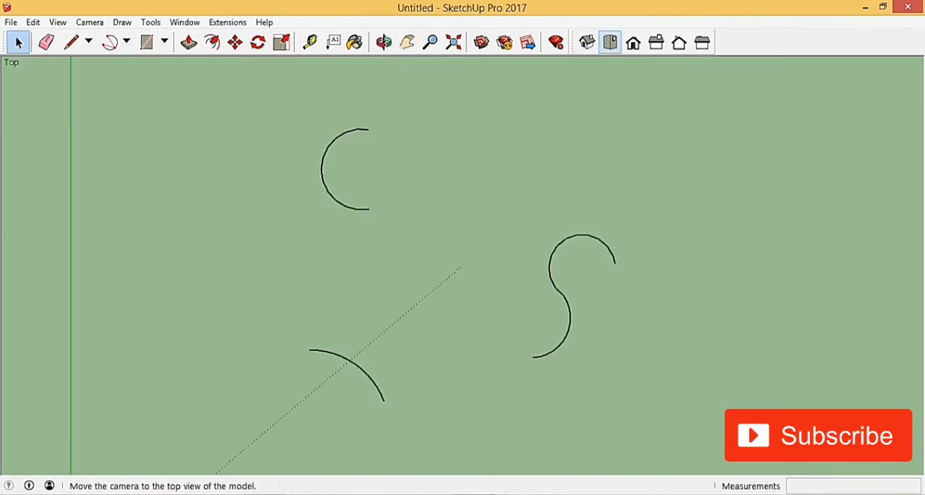
scroll(330, 410, "up", 1)
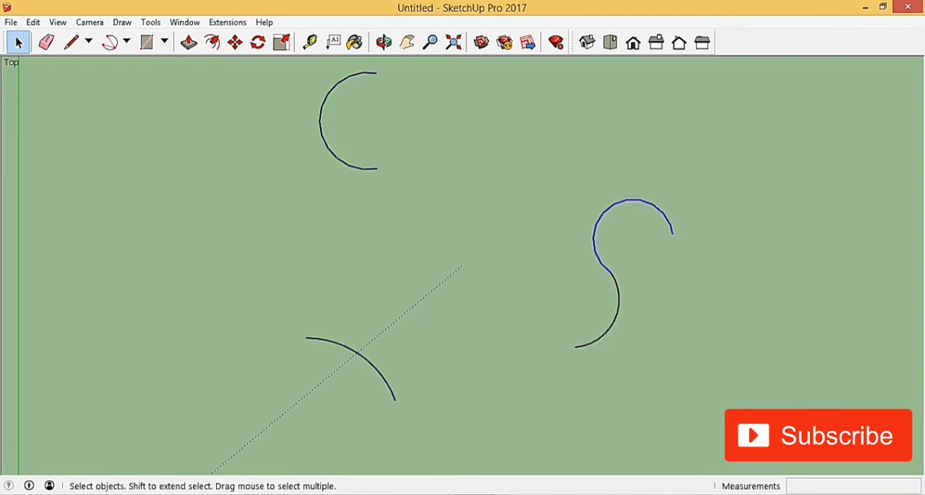
scroll(558, 296, "down", 4)
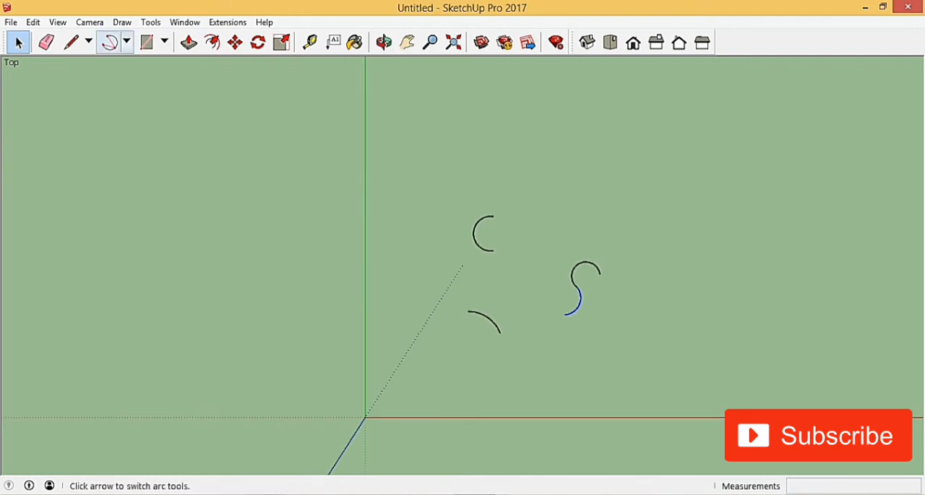
scroll(449, 249, "up", 3)
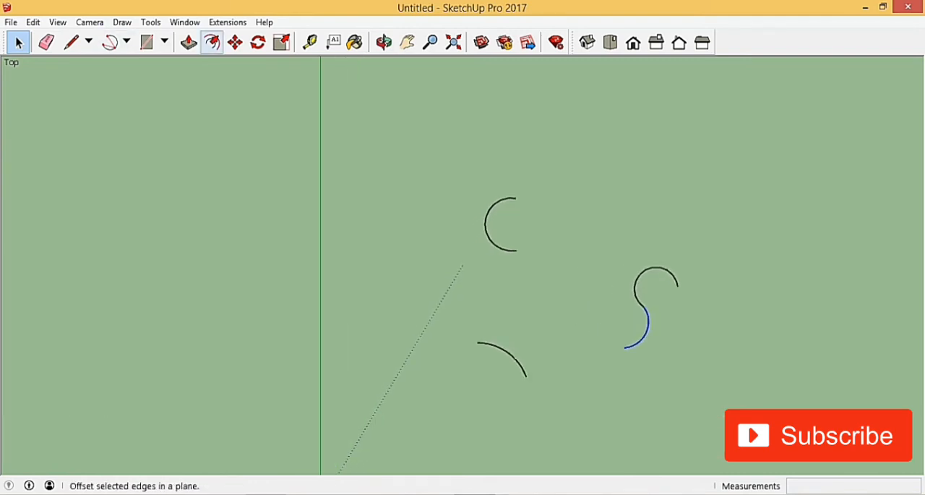
Start a Pie on the far side of the green axis from the arcs, with a 50 m radius along the red axis
left_click(127, 42)
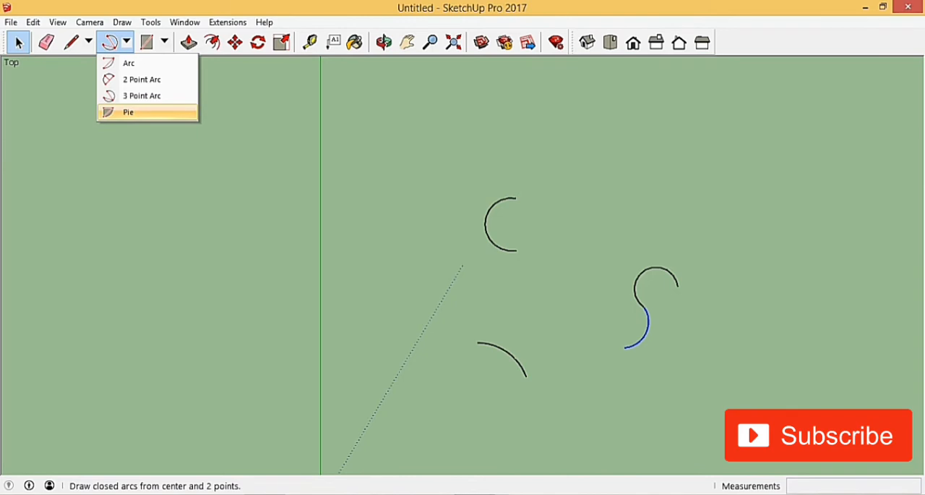
left_click(128, 112)
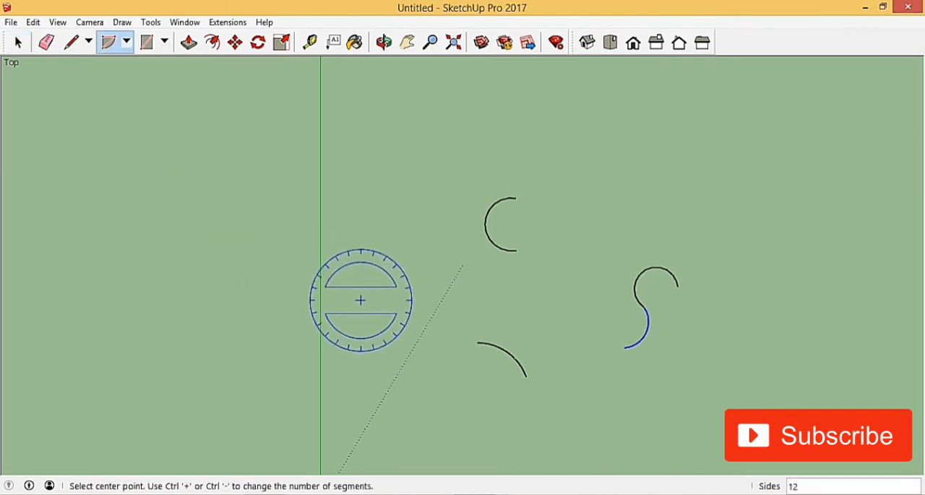
left_click(230, 288)
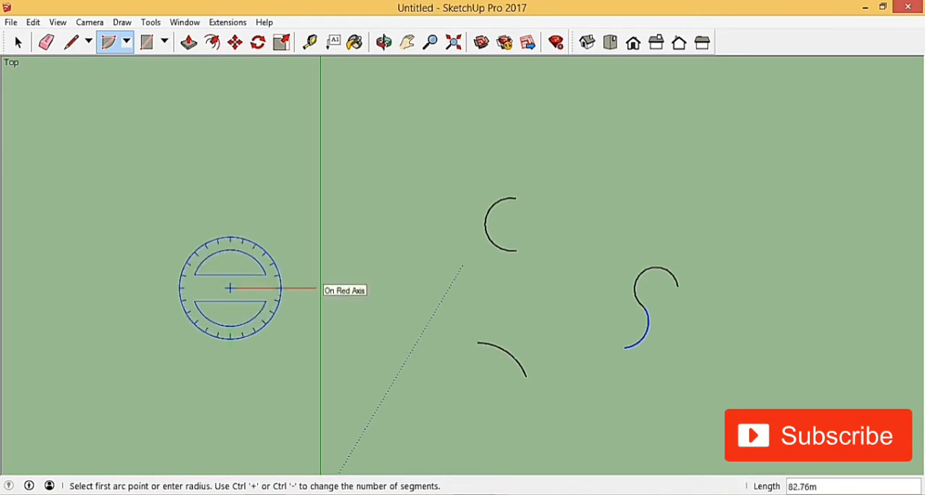
type("50")
key("Return")
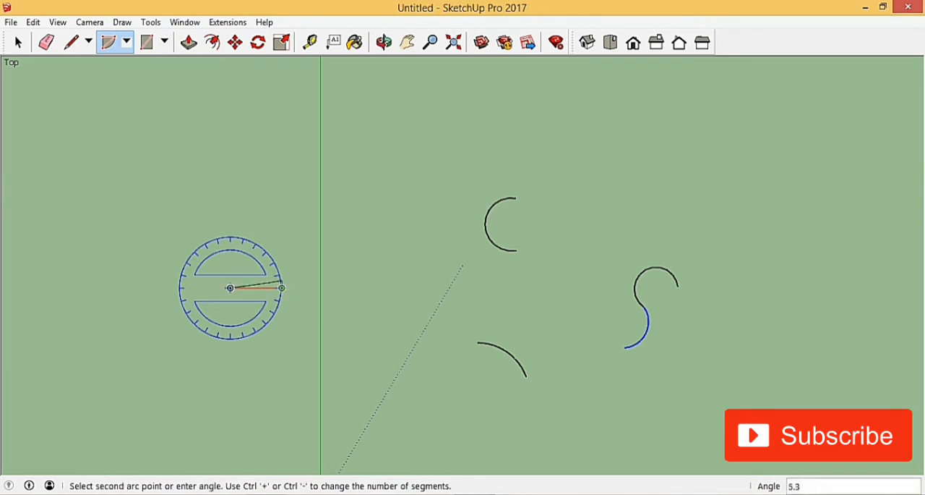
Complete the pie shape with a 150° angle
scroll(282, 287, "up", 2)
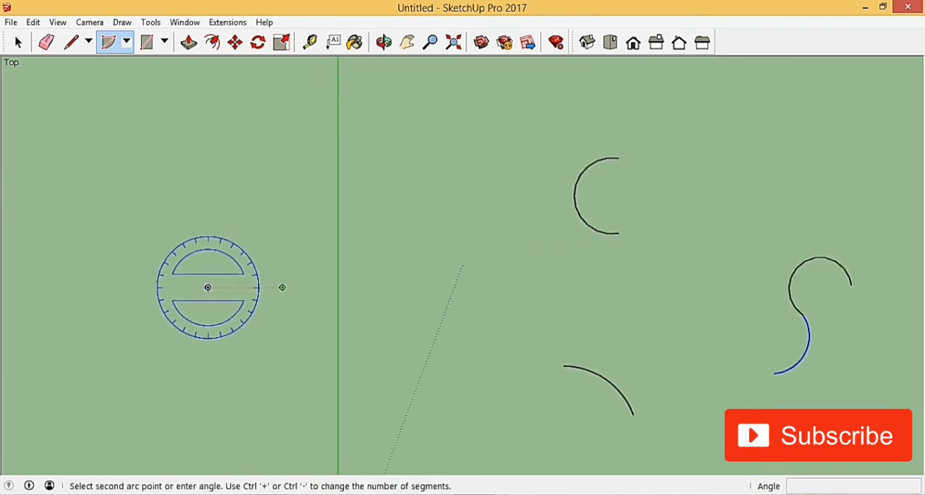
scroll(282, 287, "up", 2)
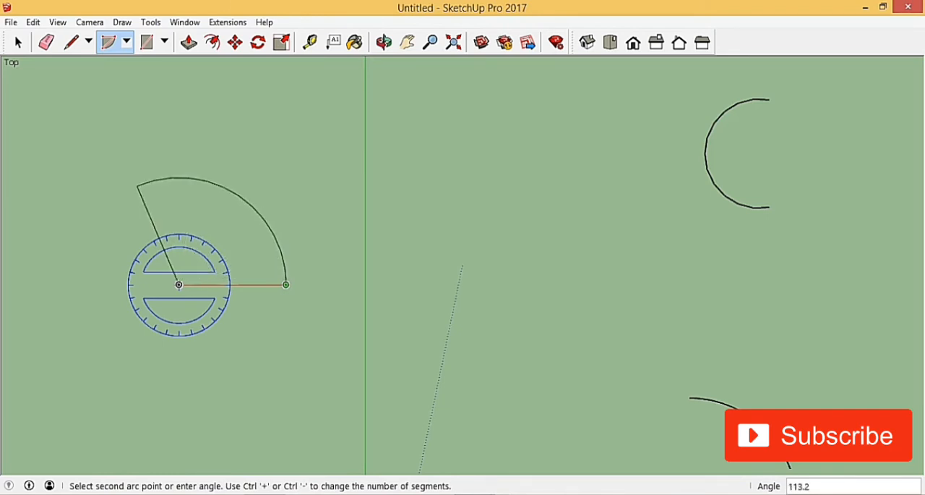
type("150")
key("Return")
scroll(465, 150, "down", 4)
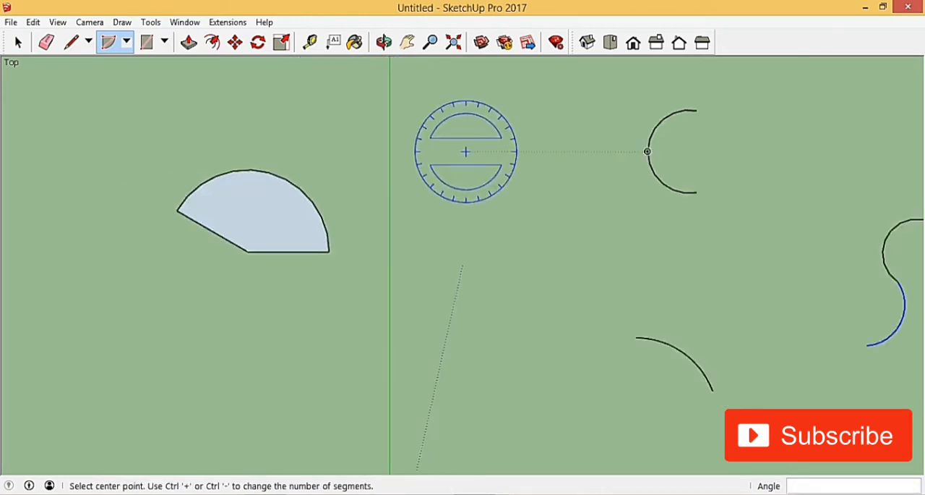
scroll(339, 232, "up", 4)
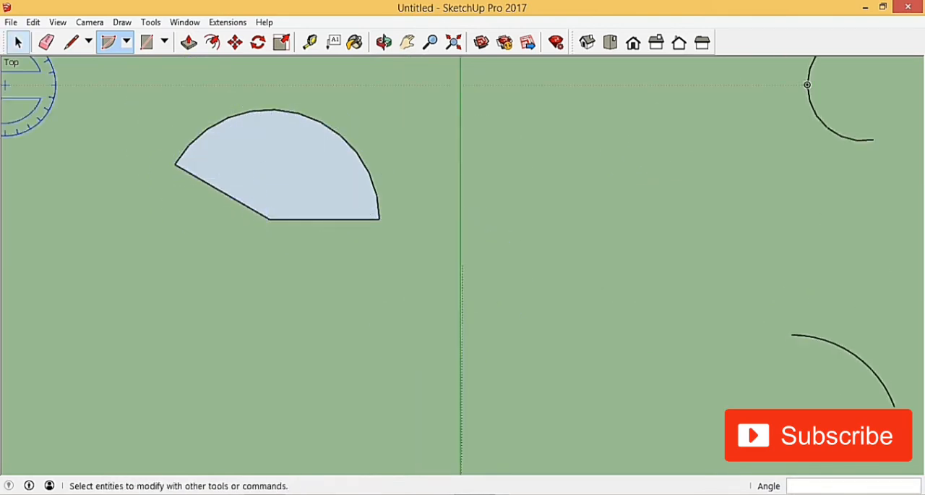
left_click(19, 41)
Delete the pie and all the arcs from the model
scroll(288, 179, "up", 2)
scroll(355, 265, "down", 7)
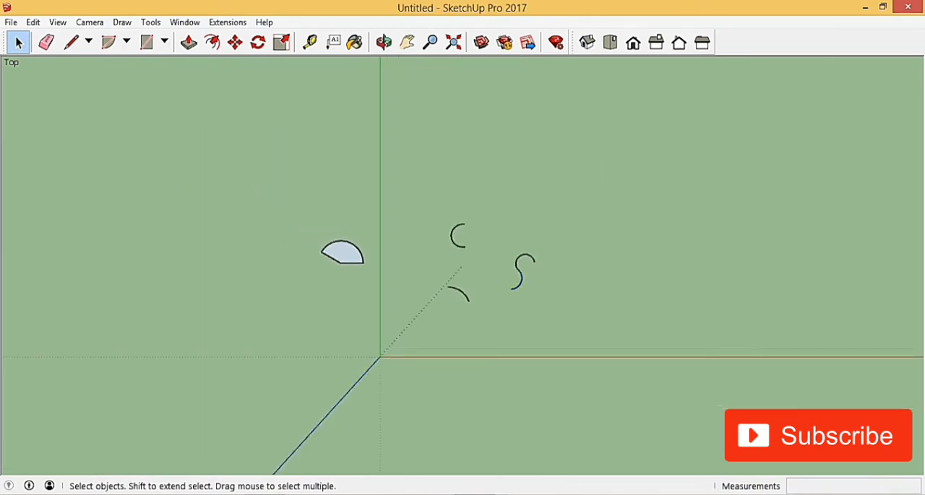
scroll(357, 276, "up", 3)
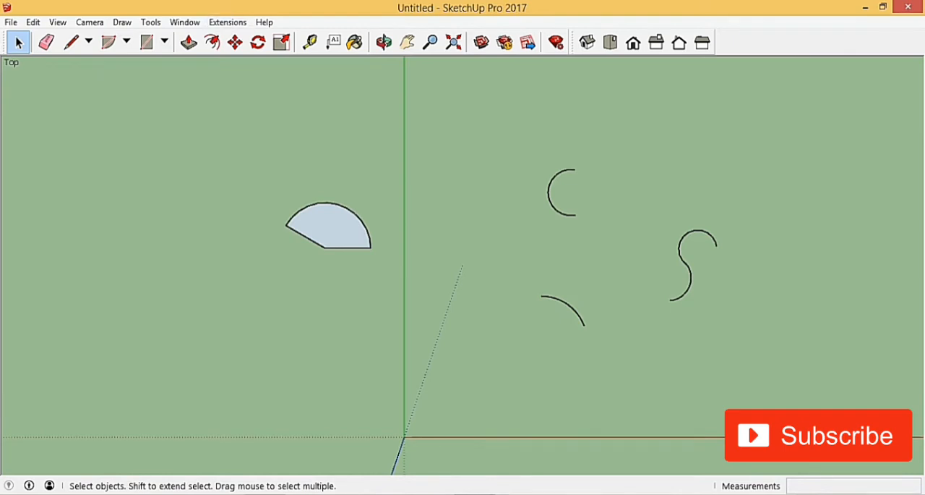
left_click(127, 42)
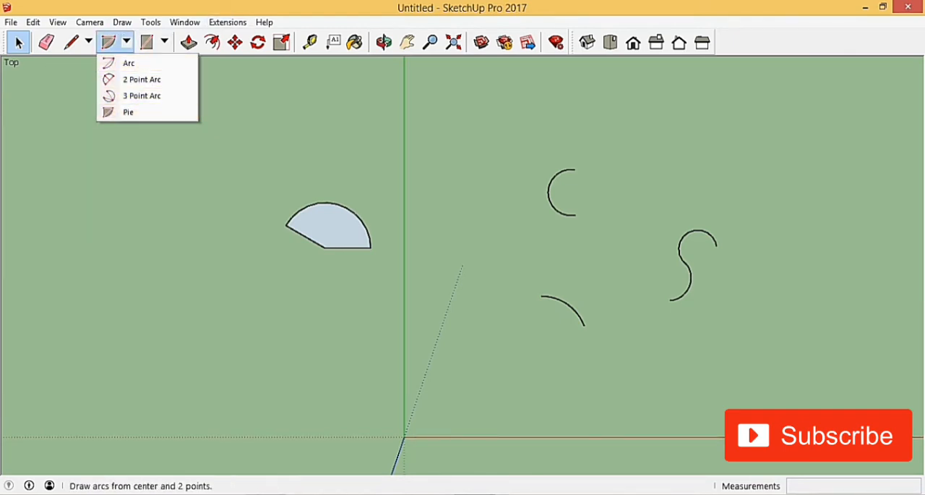
left_click(127, 42)
left_click_drag(149, 93, 779, 390)
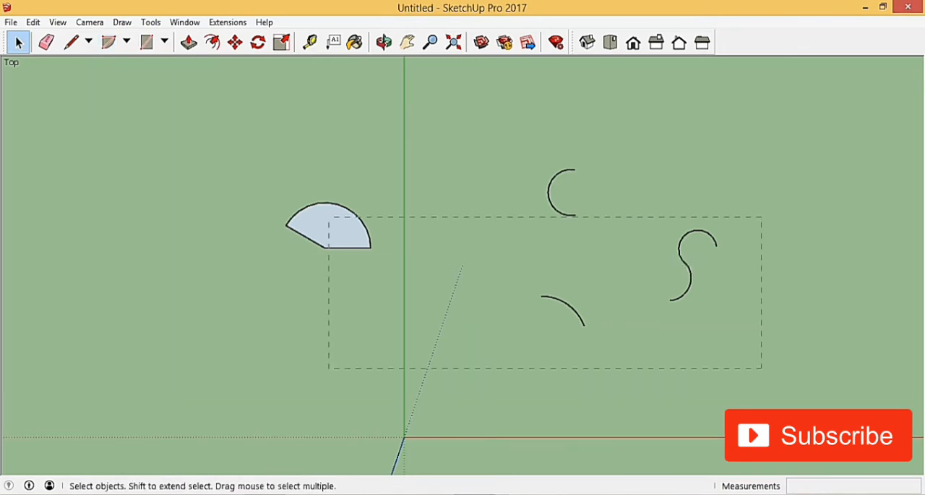
left_click_drag(329, 216, 186, 169)
key("Delete")
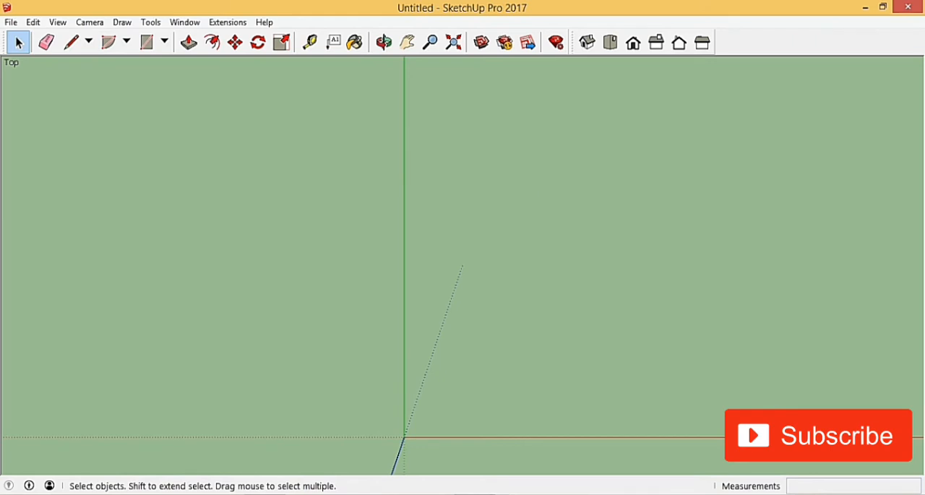
Draw a 10 m by 15 m rectangle on the ground between the red and green axes, seen from an angled view
left_click(165, 42)
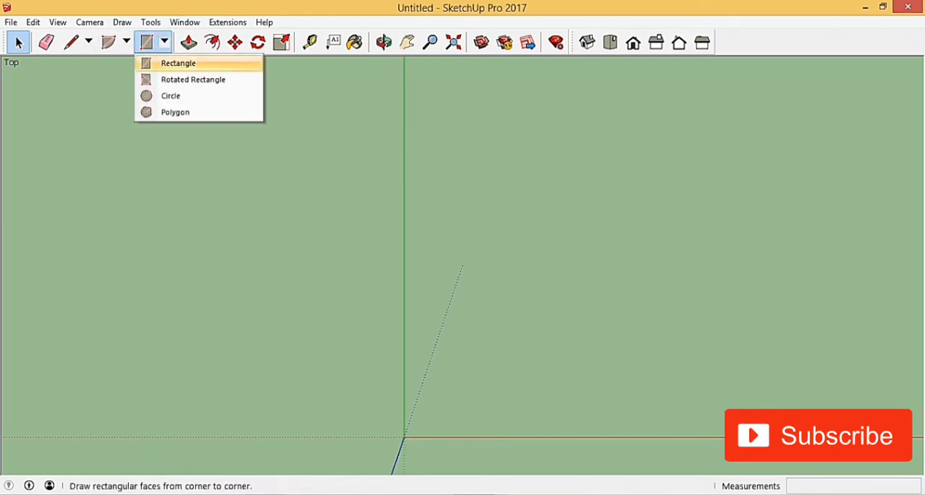
left_click(179, 62)
scroll(424, 268, "down", 2)
middle_click_drag(423, 268, 307, 209)
scroll(213, 215, "down", 7)
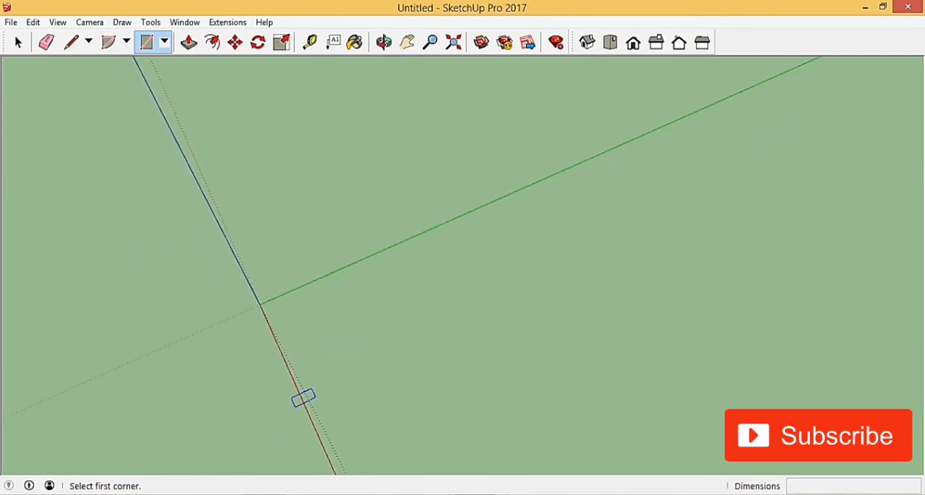
scroll(303, 395, "up", 3)
scroll(284, 304, "up", 3)
scroll(369, 330, "down", 4)
middle_click_drag(191, 347, 233, 310)
scroll(275, 272, "down", 4)
scroll(280, 365, "up", 6)
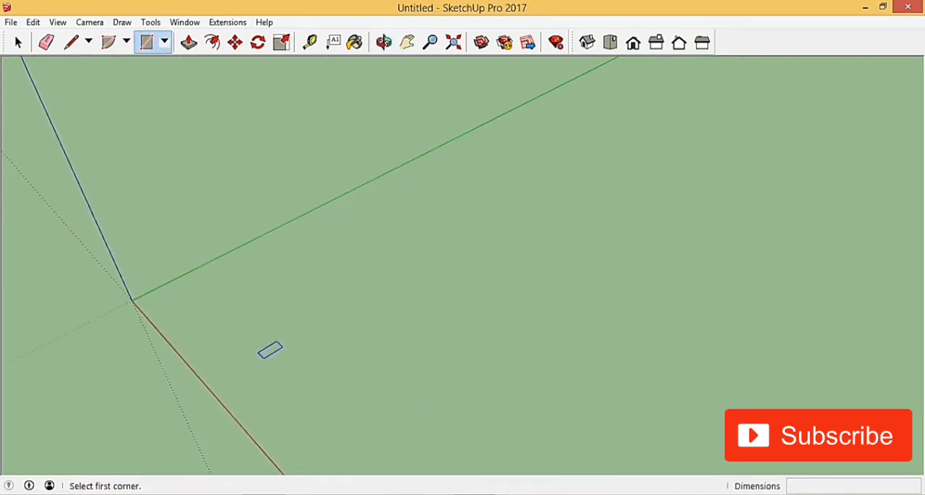
scroll(388, 285, "down", 4)
scroll(287, 280, "up", 3)
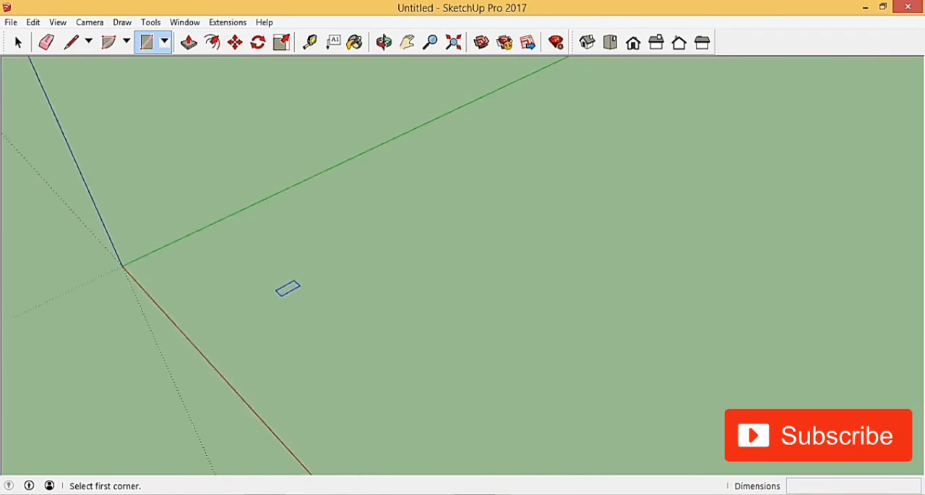
left_click(209, 276)
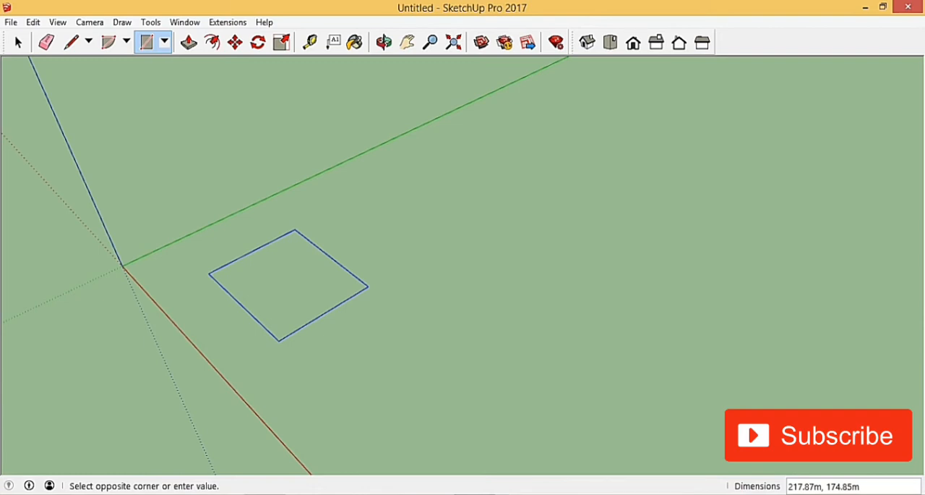
type("10,15")
key("Return")
scroll(170, 264, "up", 10)
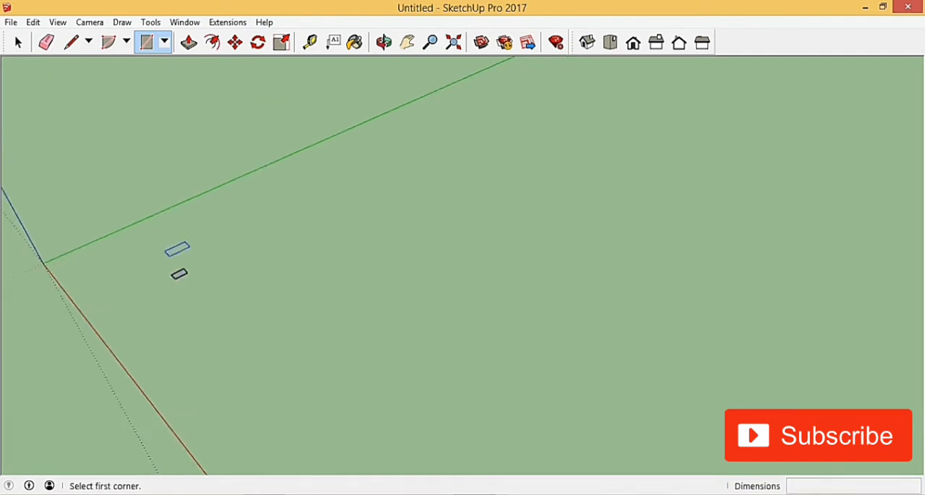
scroll(210, 304, "up", 2)
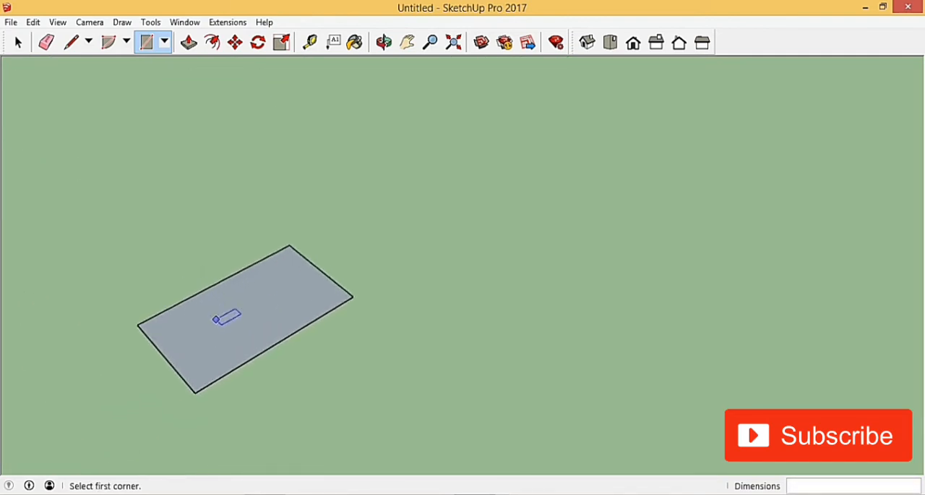
key("space")
left_click(18, 42)
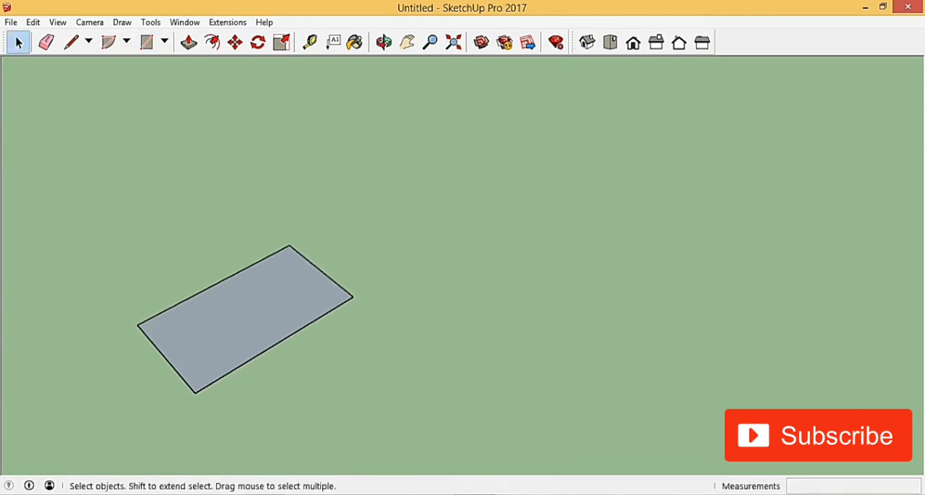
Measure the short and long edges of the rectangle with the Tape Measure tool, starting from their shared nearest corner
scroll(566, 238, "down", 4)
scroll(408, 281, "up", 5)
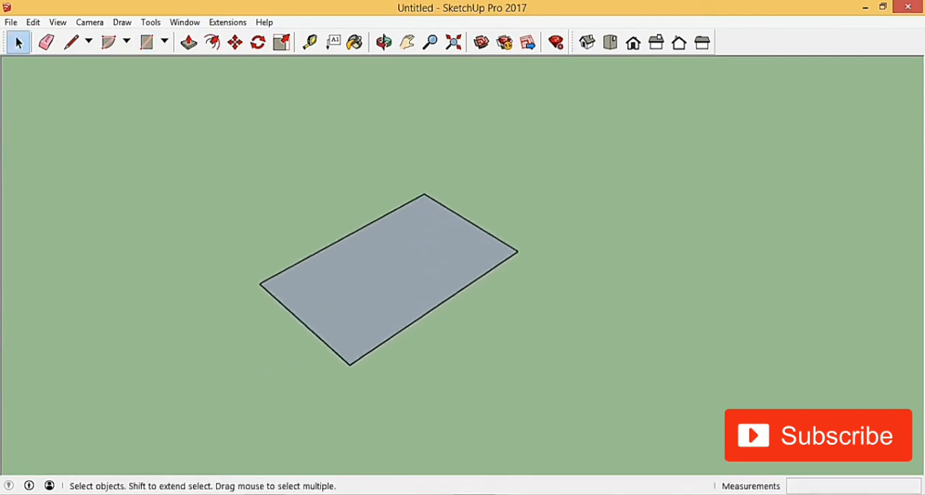
scroll(390, 217, "up", 3)
key("t")
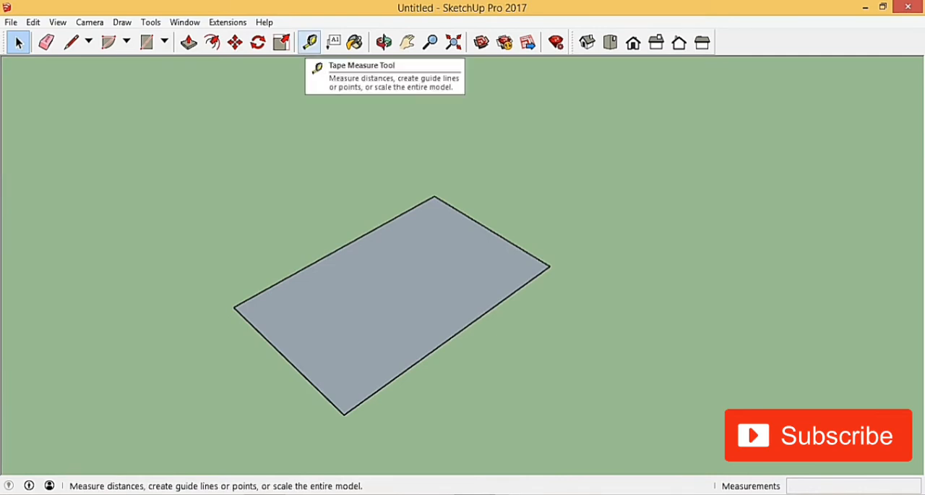
left_click(309, 42)
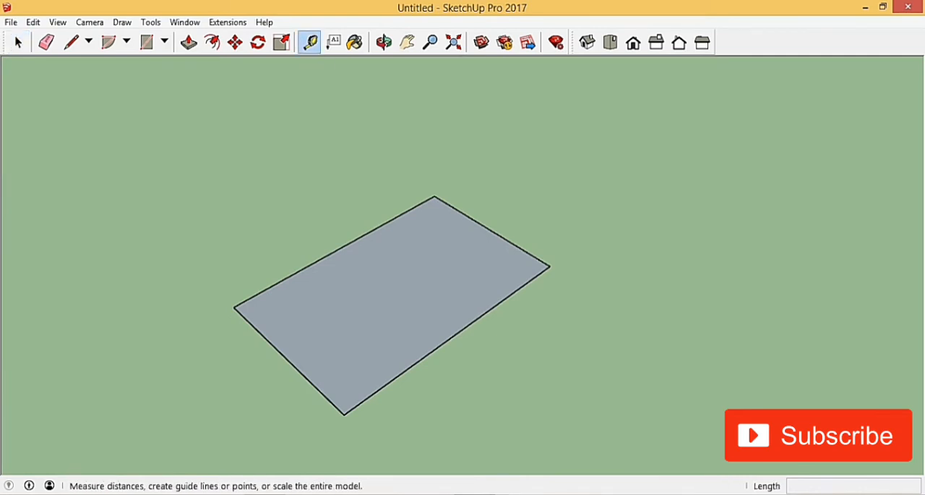
left_click(345, 414)
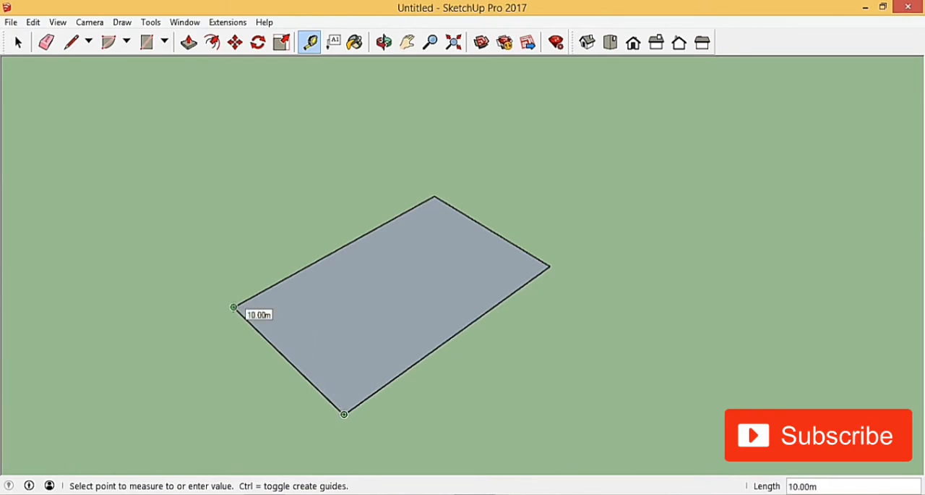
left_click(233, 307)
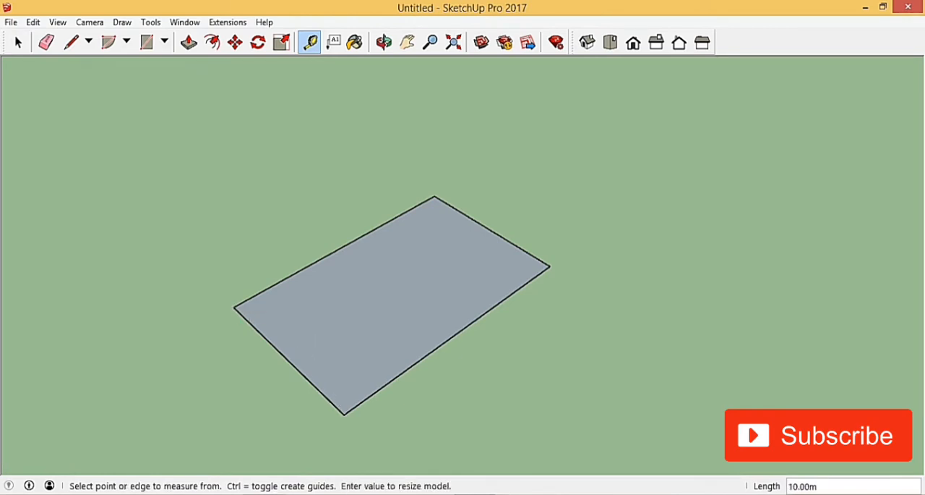
left_click(344, 413)
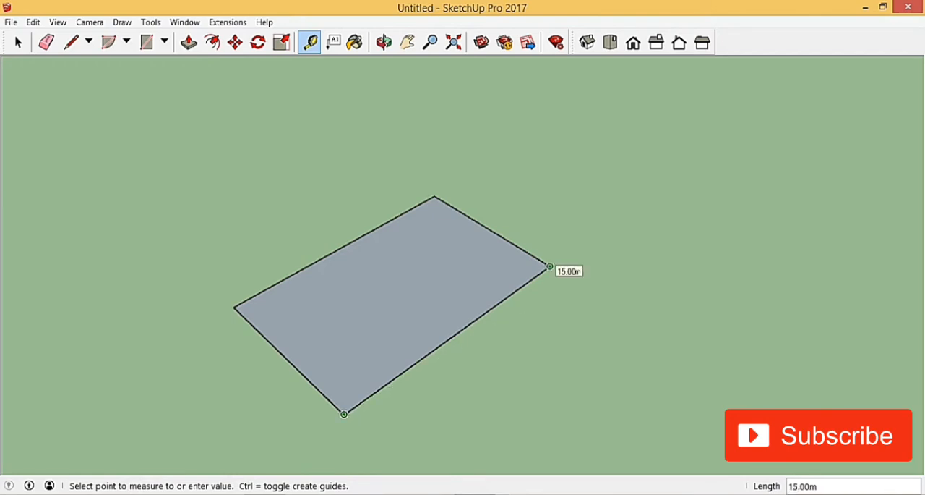
left_click(549, 266)
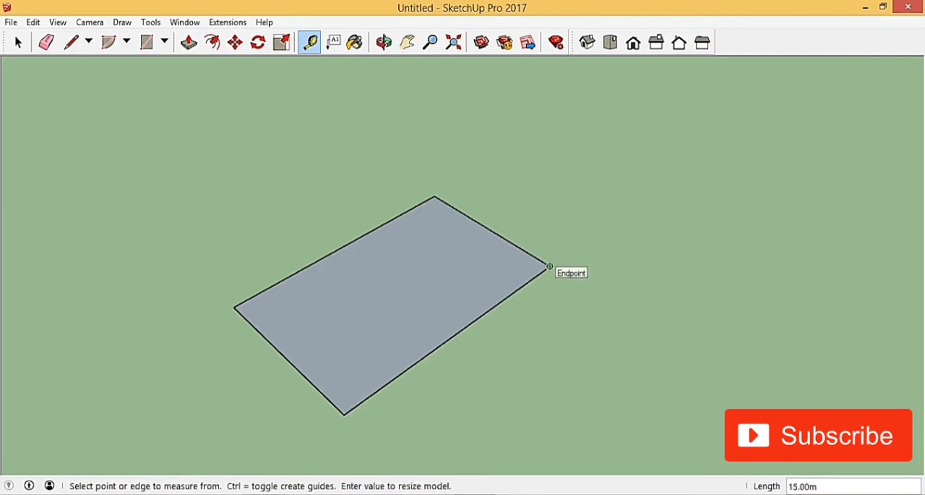
key("space")
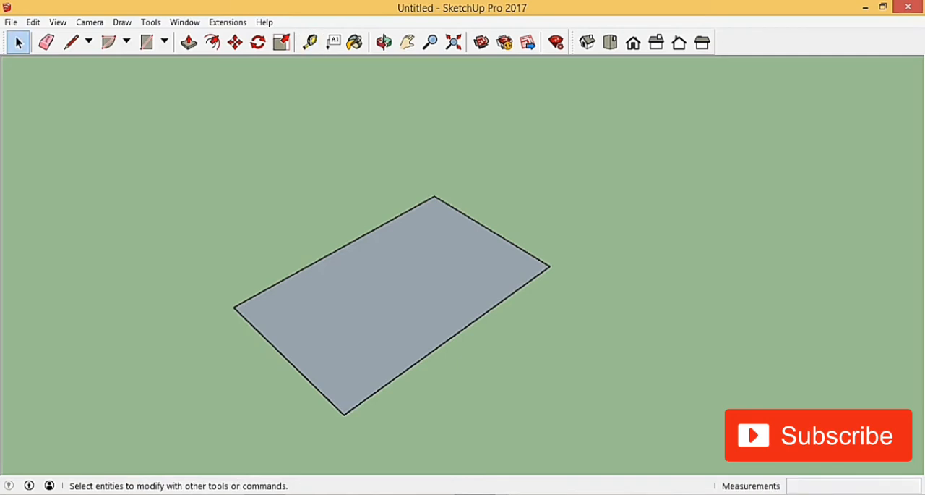
Start a Rotated Rectangle beside the existing rectangle, with a 10 m first side along the red axis
scroll(472, 240, "down", 5)
scroll(496, 282, "up", 2)
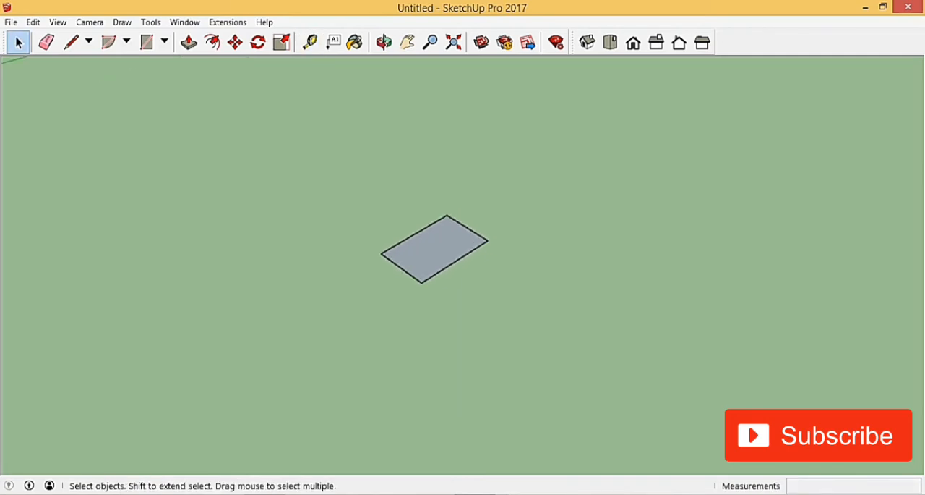
middle_click_drag(496, 282, 447, 271)
scroll(395, 232, "up", 2)
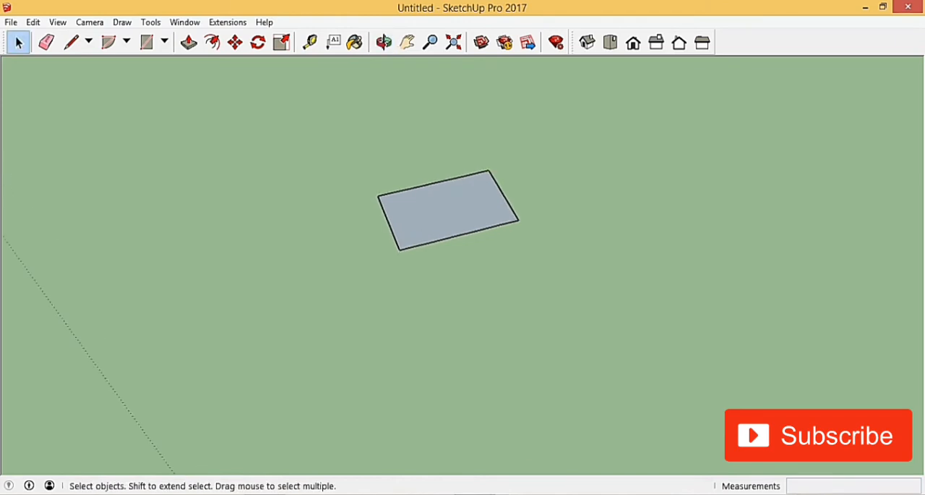
left_click(165, 41)
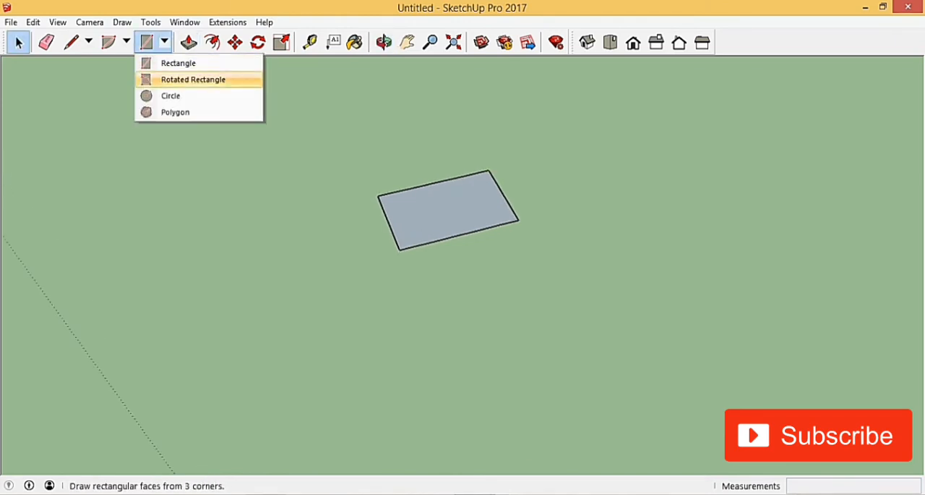
left_click(193, 80)
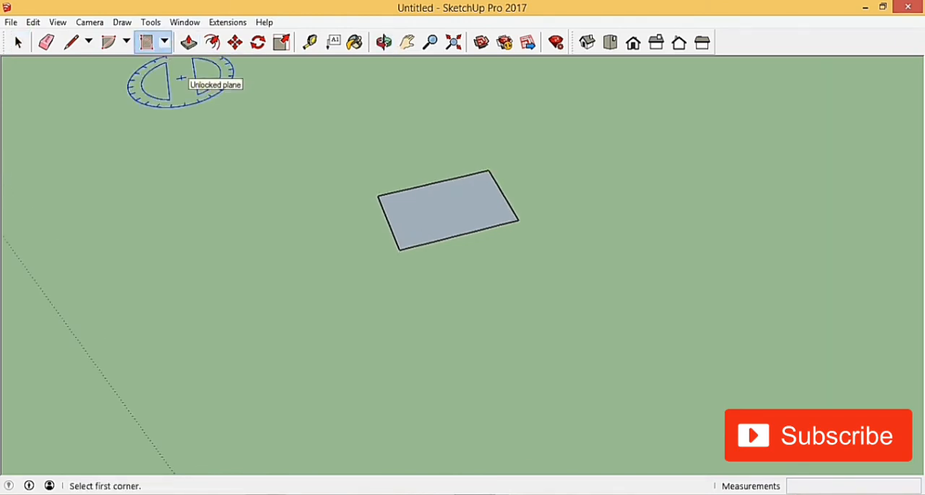
scroll(310, 254, "down", 2)
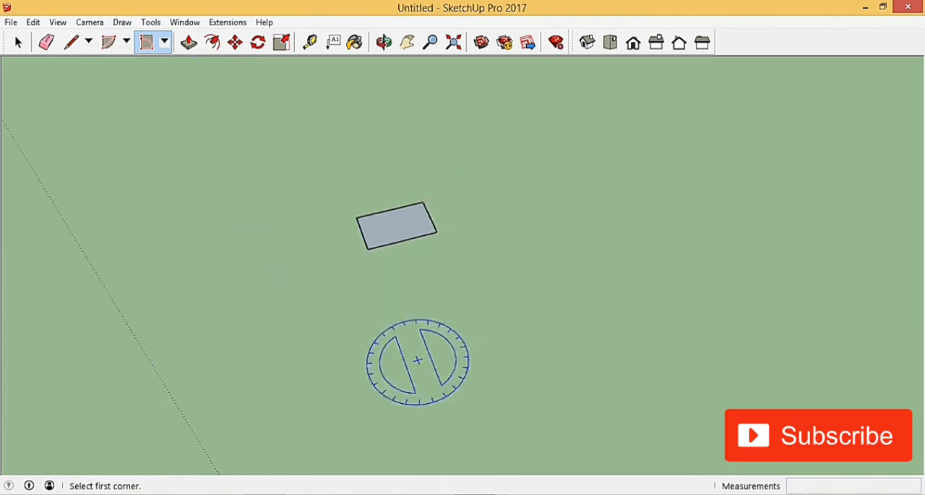
scroll(418, 324, "up", 2)
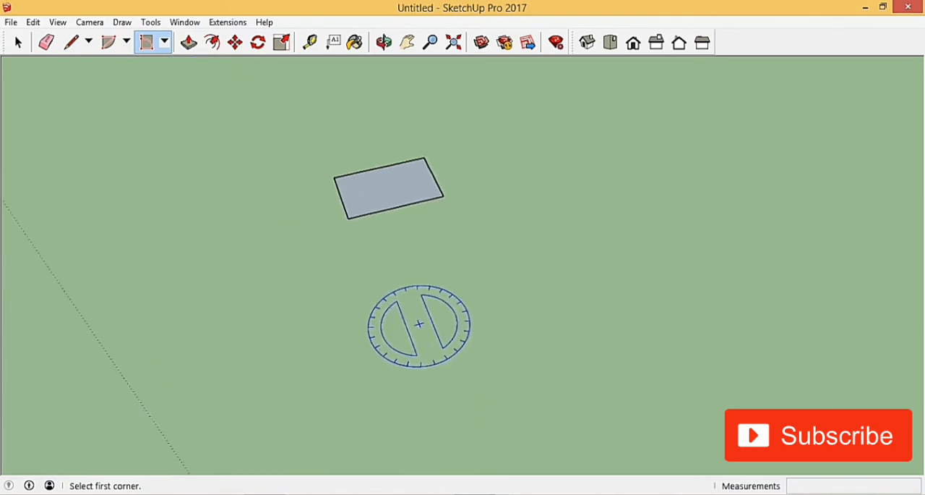
scroll(416, 325, "up", 1)
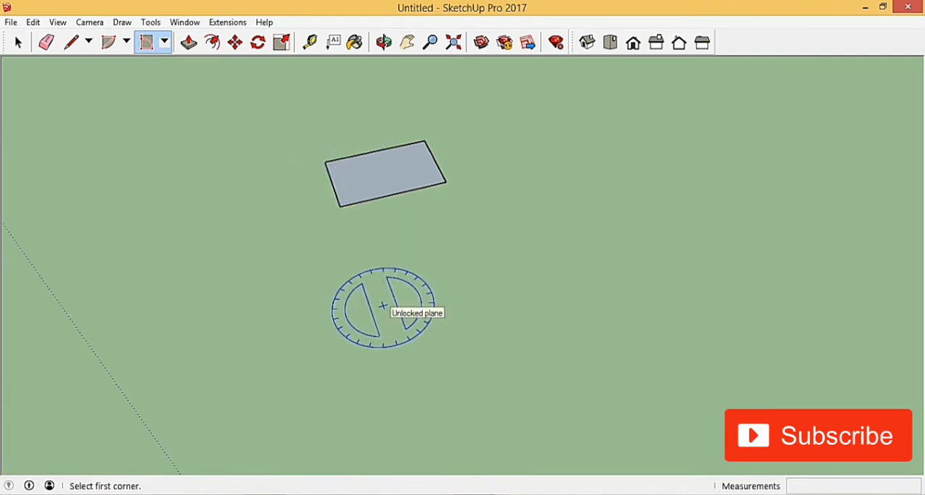
scroll(383, 306, "up", 1)
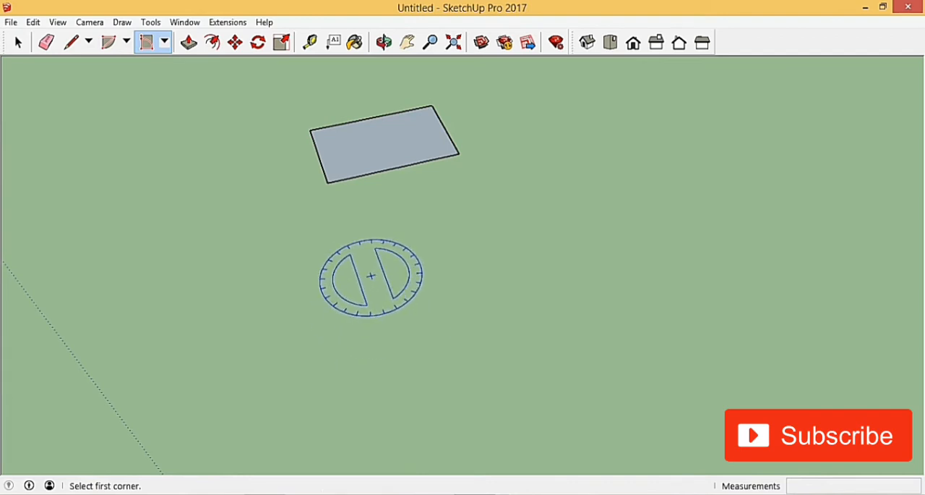
left_click(363, 257)
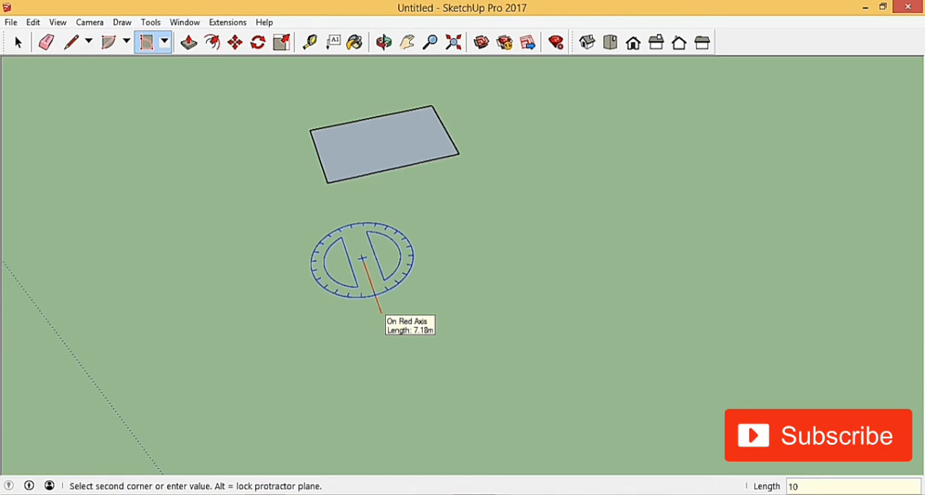
key("Return")
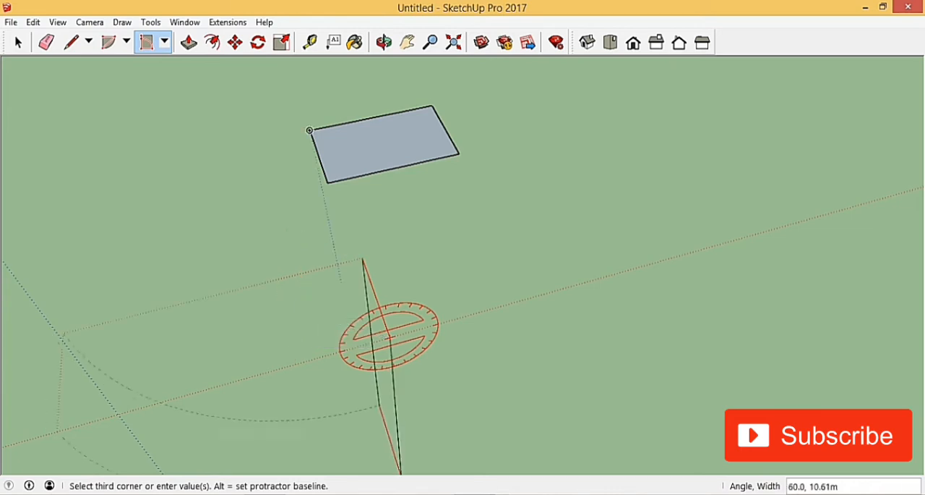
Complete the rotated rectangle with a 60° angle and a 30 m width
middle_click_drag(275, 305, 362, 262)
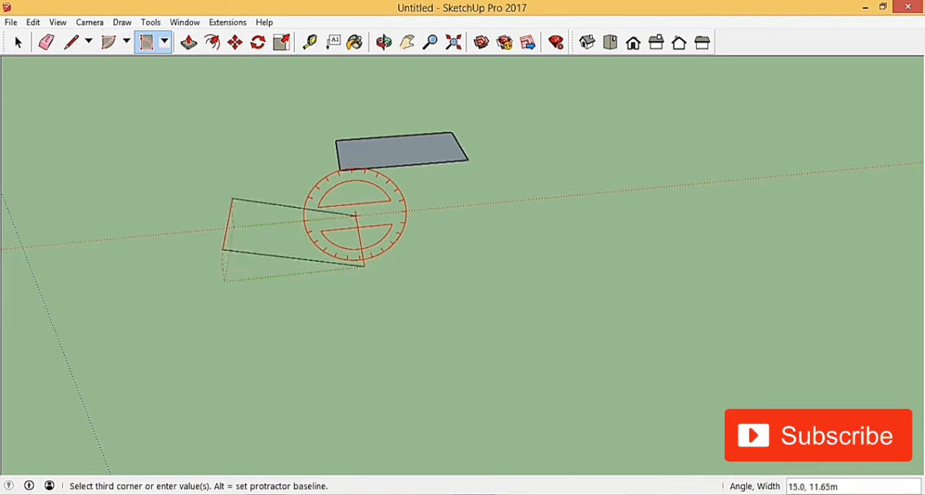
middle_click_drag(468, 159, 464, 139)
scroll(332, 159, "up", 5)
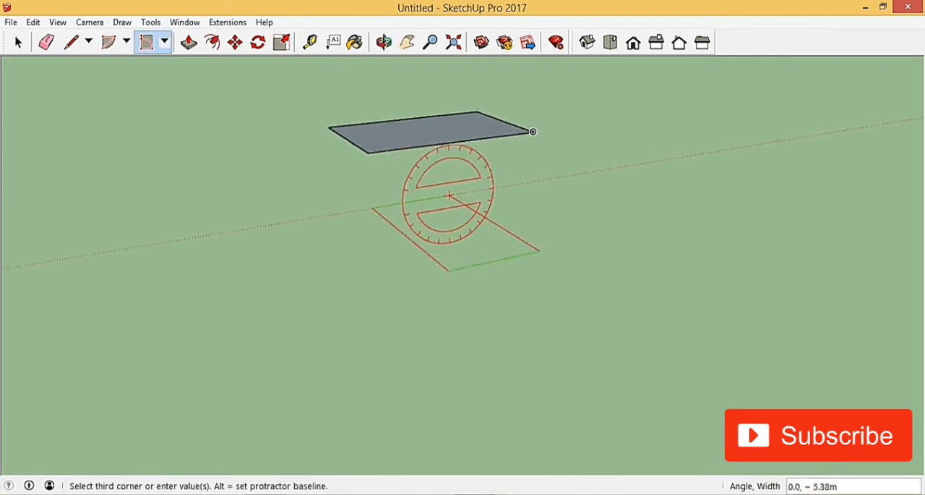
scroll(332, 116, "down", 3)
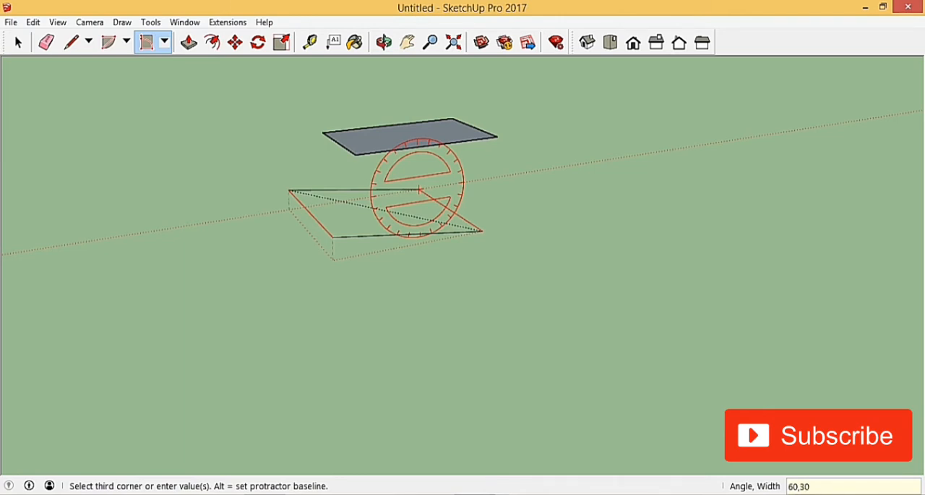
key("Return")
Examine the tilt of the rotated rectangle against the flat rectangle from several viewing angles
scroll(299, 296, "down", 8)
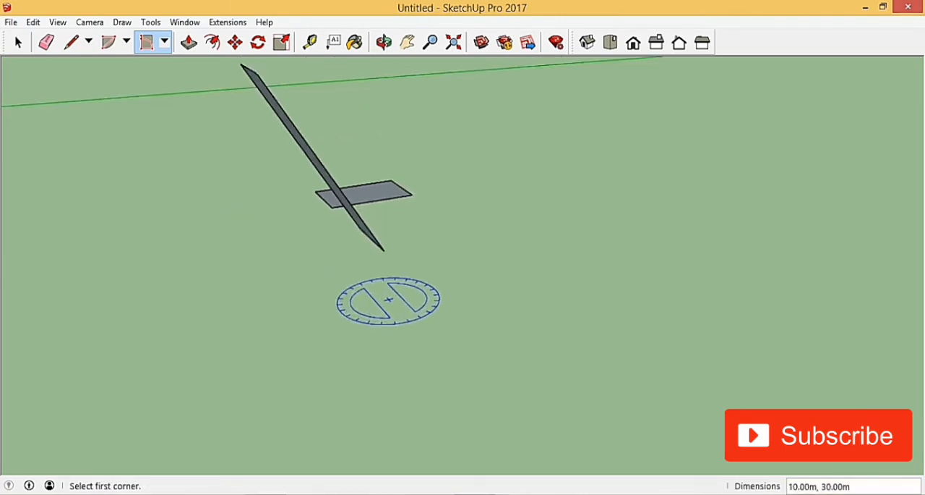
left_click(18, 42)
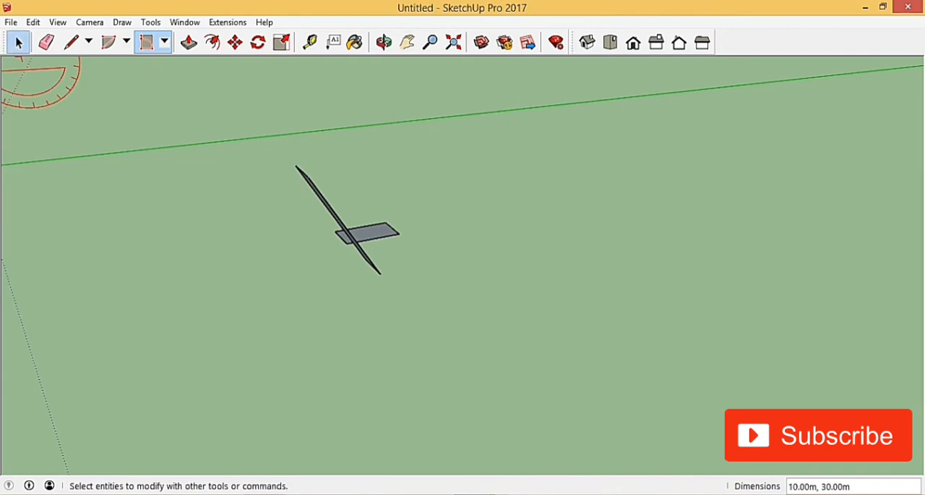
middle_click_drag(347, 274, 309, 279)
middle_click_drag(323, 219, 366, 204)
scroll(344, 216, "up", 5)
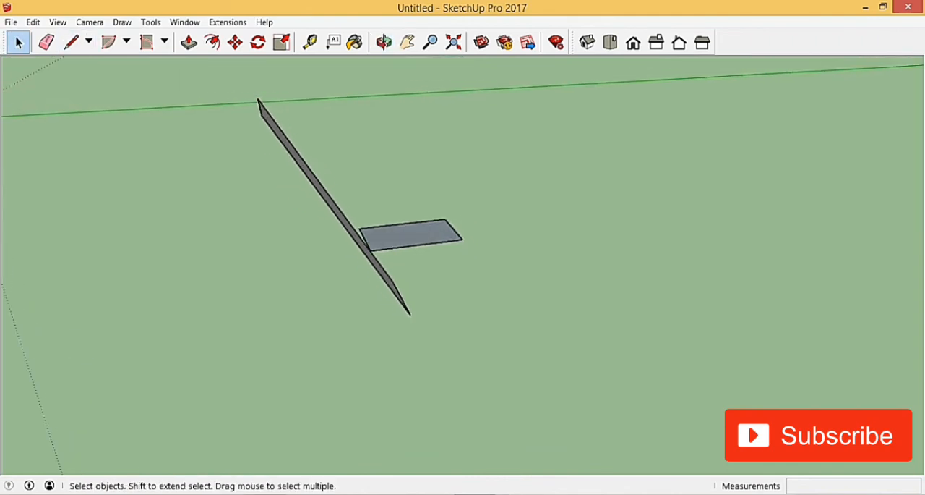
key("t")
key("space")
scroll(409, 308, "down", 6)
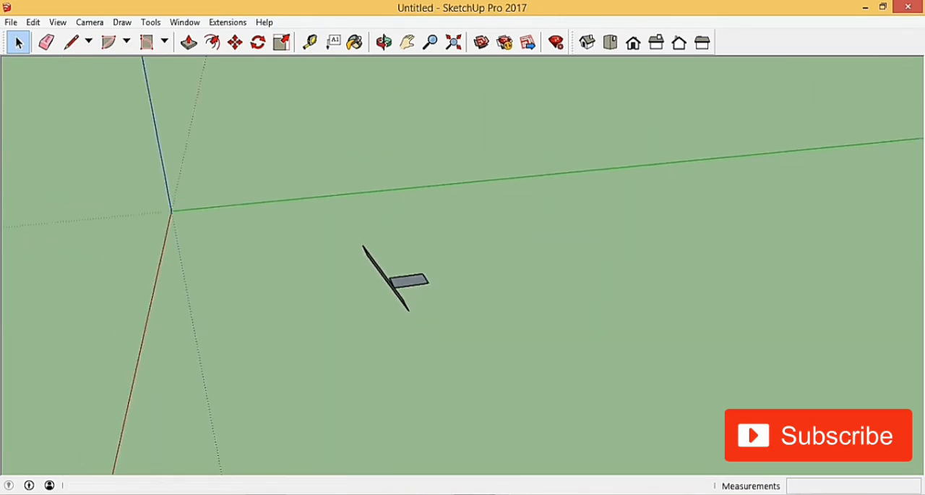
Delete both the flat and the rotated rectangle from the model
middle_click_drag(409, 309, 354, 317)
scroll(416, 274, "up", 3)
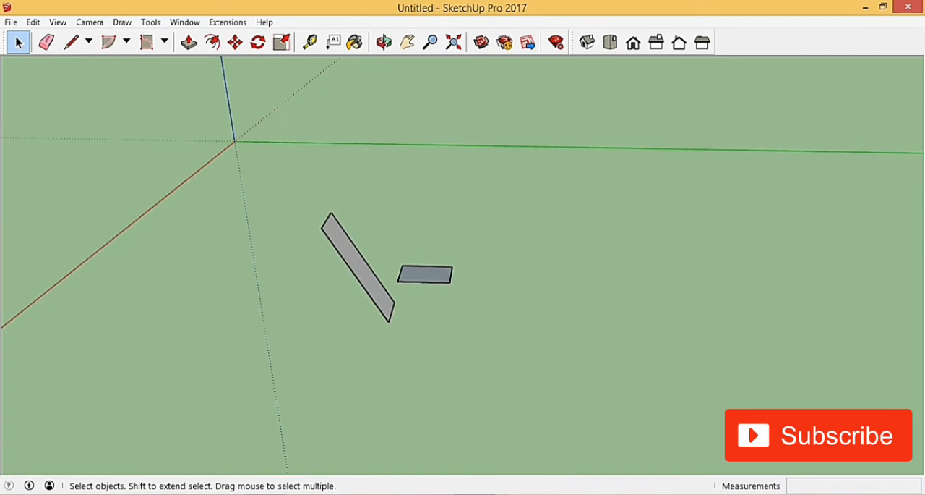
left_click_drag(257, 178, 551, 342)
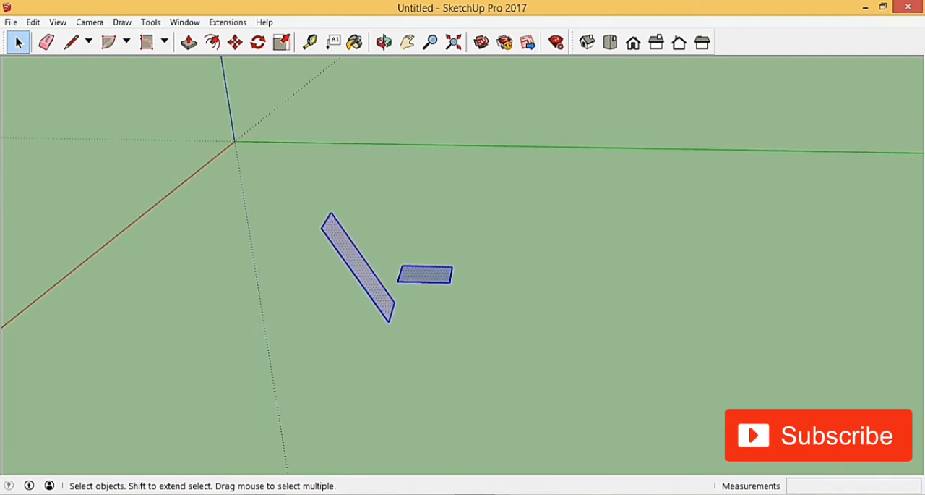
key("Delete")
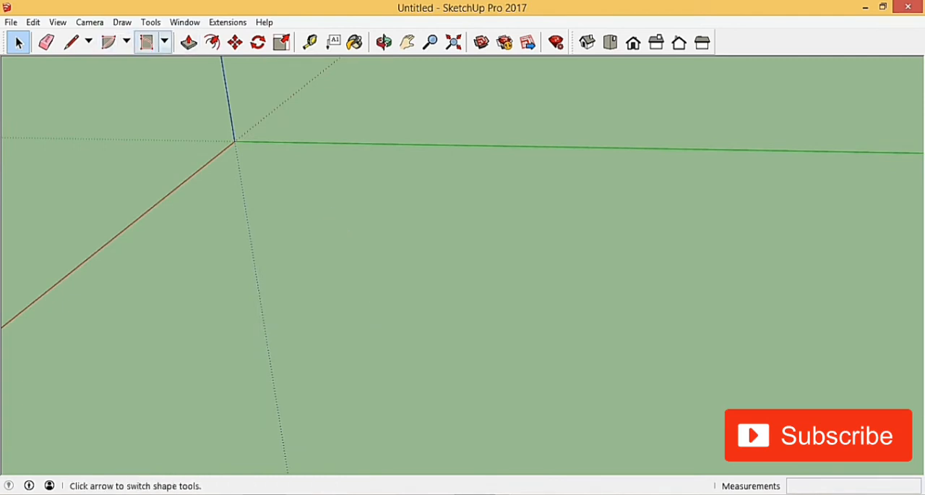
Draw a circle with a 30 m radius on the ground between the red and green axes
left_click(165, 41)
left_click(194, 99)
scroll(384, 262, "down", 5)
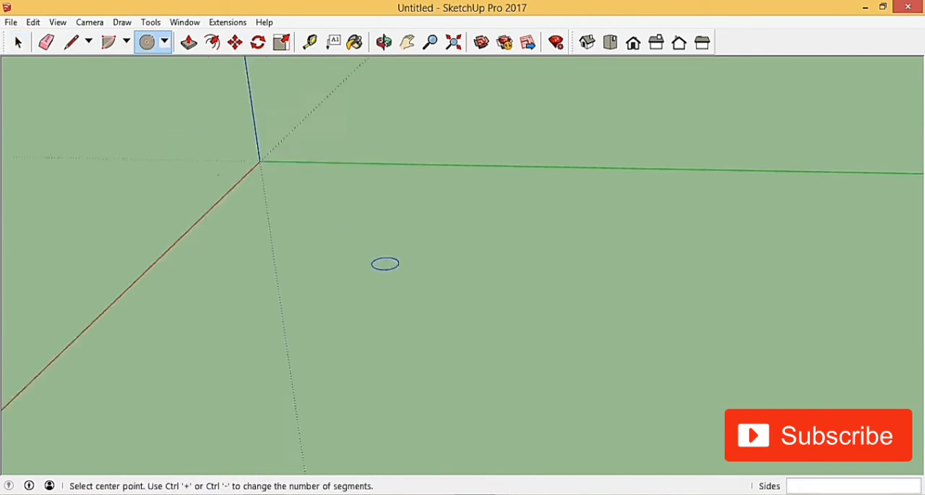
scroll(367, 267, "up", 3)
left_click(339, 286)
left_click(336, 254)
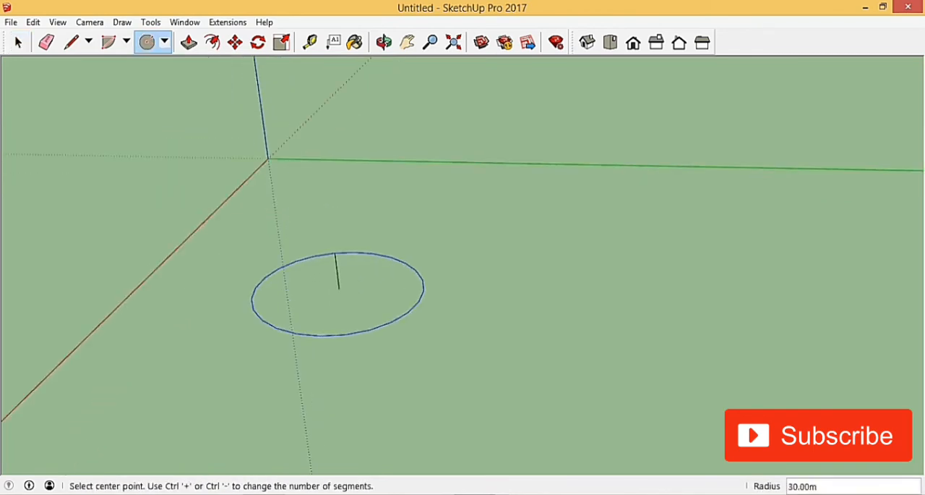
Draw a second circle of about 28 m radius on the ground, partly overlapping the first one
scroll(333, 204, "down", 5)
middle_click_drag(332, 205, 417, 250)
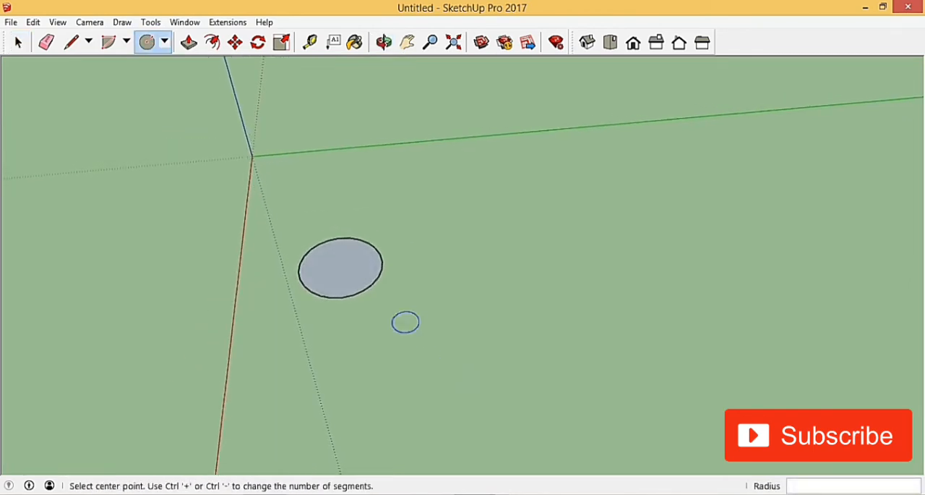
left_click(394, 296)
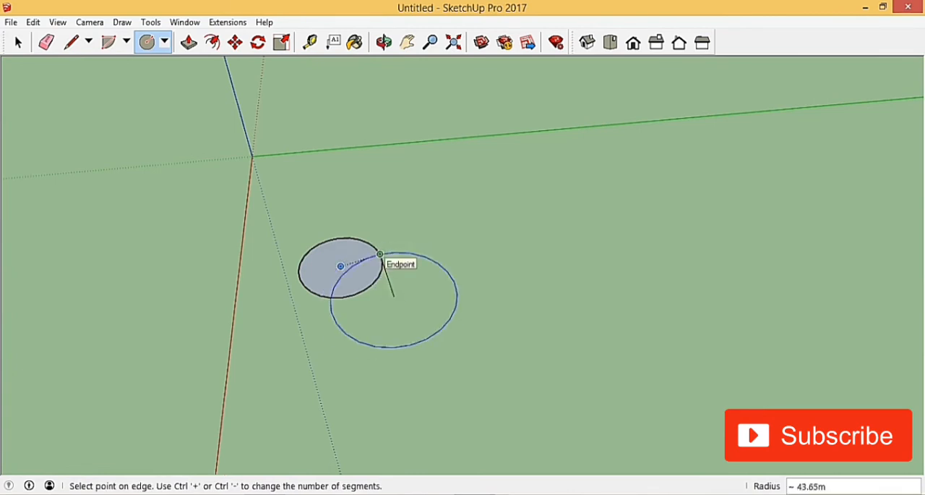
left_click(407, 269)
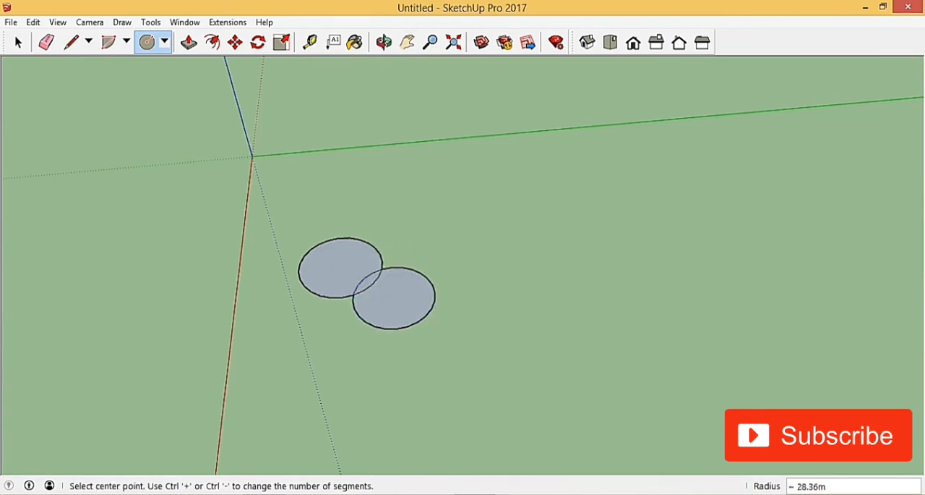
Draw two larger circles, one about 67 m in radius crossing the green axis and one about 98 m crossing the red axis
left_click(471, 186)
left_click(509, 258)
left_click(168, 243)
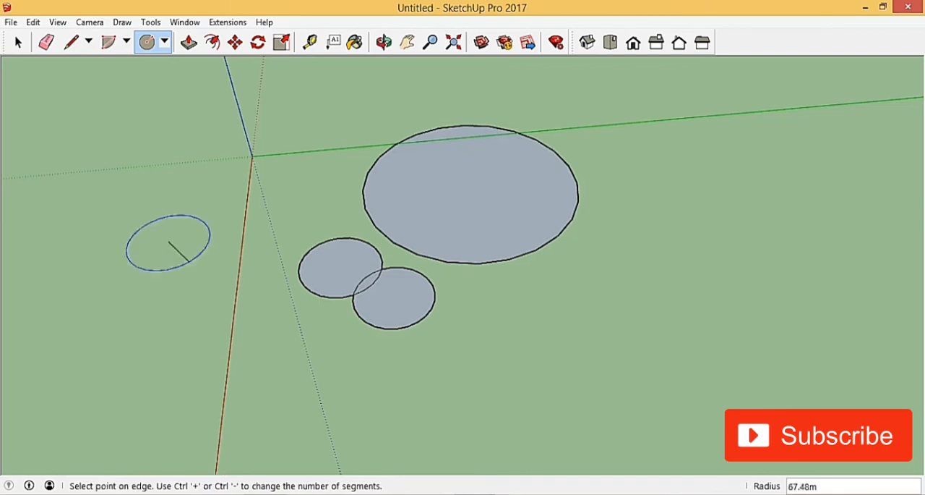
left_click(233, 312)
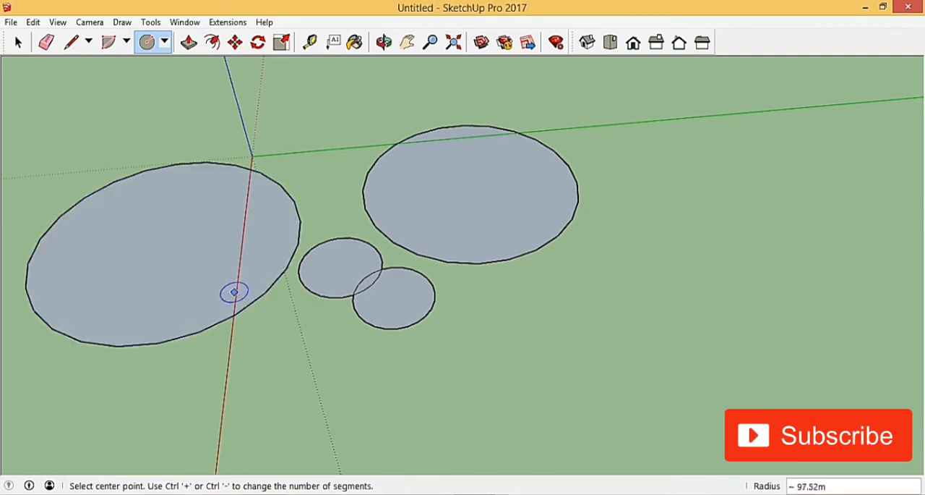
Delete all four circles from the model
left_click(18, 42)
scroll(472, 267, "down", 4)
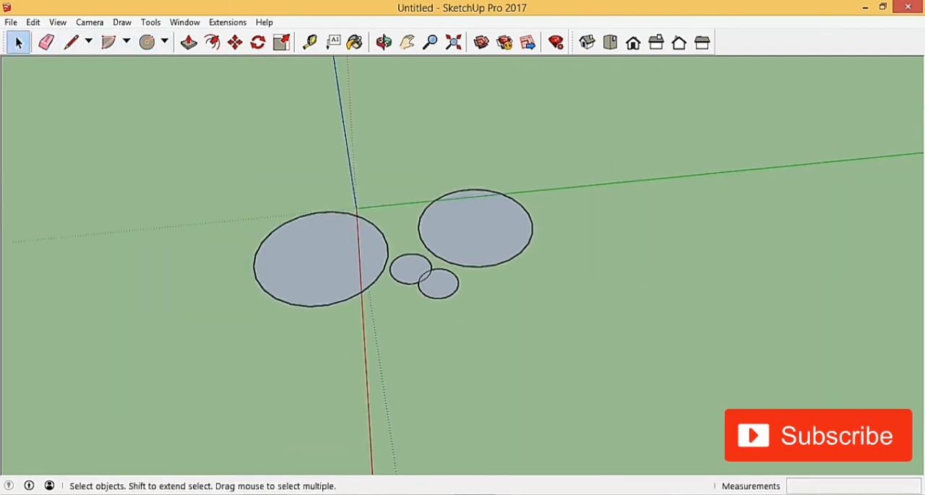
left_click_drag(199, 171, 198, 169)
key("Delete")
Draw a six-sided polygon with an inscribed radius of 10 m on the ground between the red and green axes
left_click(164, 42)
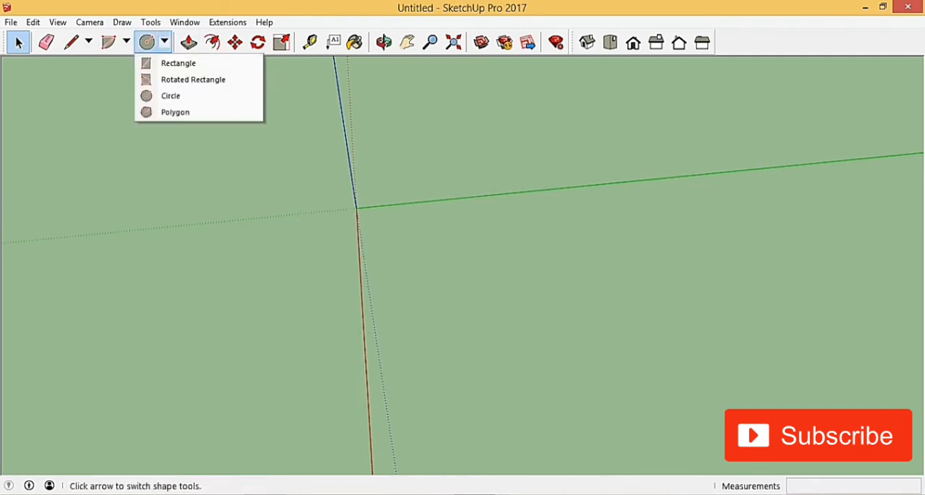
left_click(189, 112)
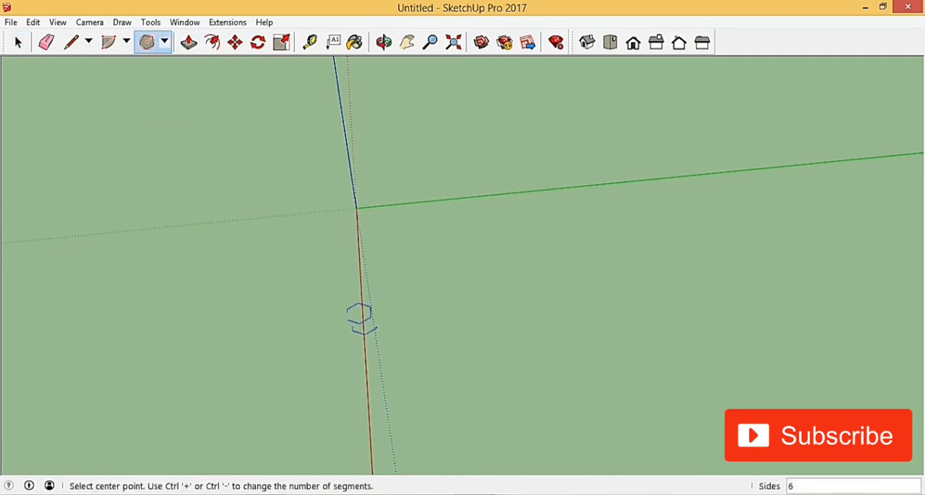
scroll(445, 319, "up", 4)
left_click(443, 320)
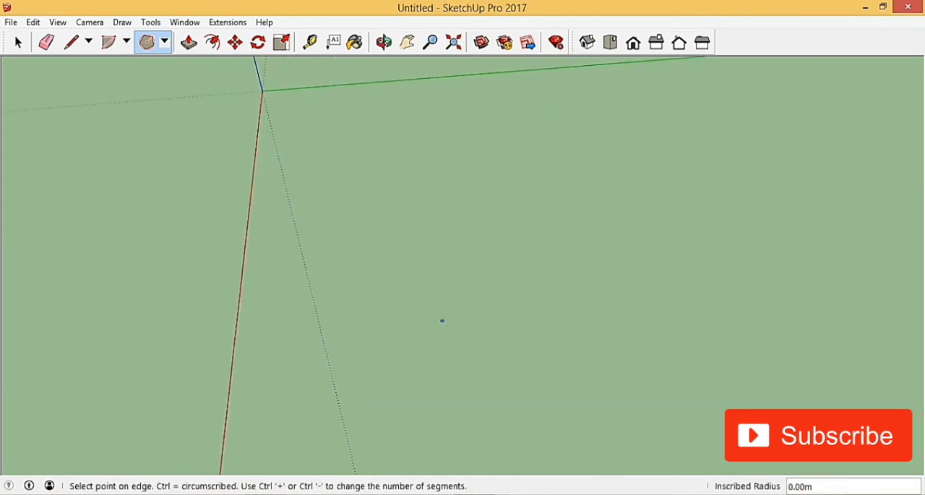
scroll(443, 320, "up", 5)
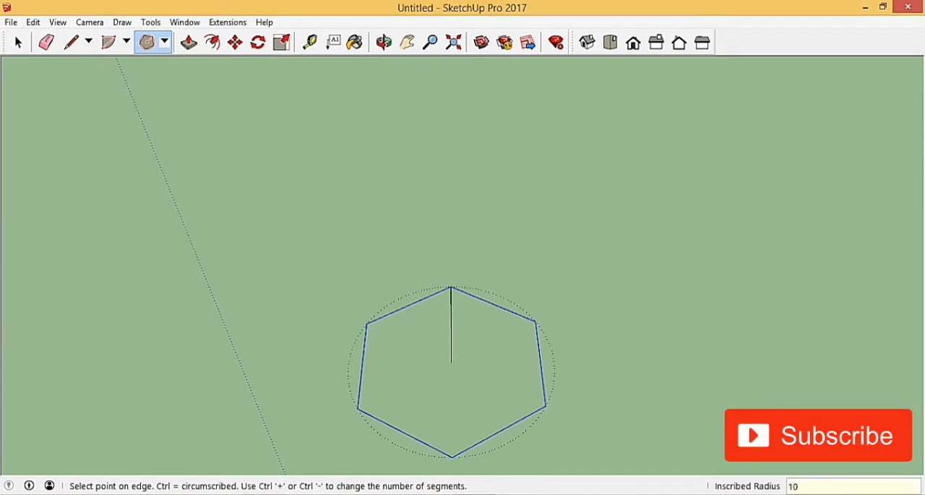
key("Return")
scroll(382, 254, "down", 5)
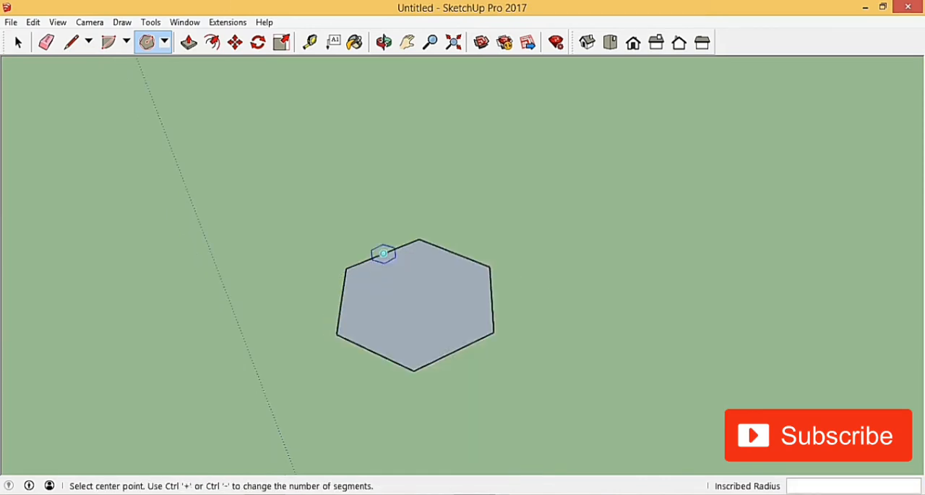
left_click(384, 42)
middle_click_drag(325, 329, 338, 328)
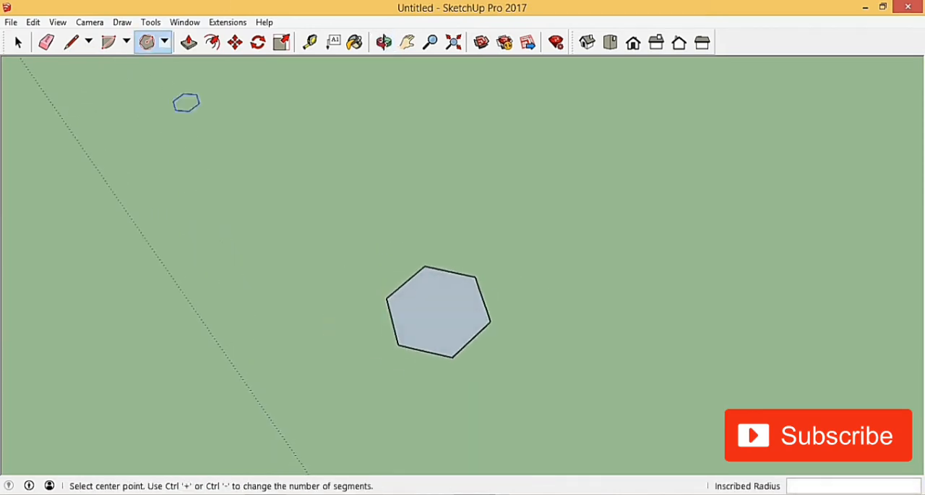
Delete the whole hexagon, both face and edges, from the model
left_click(18, 42)
scroll(398, 306, "up", 2)
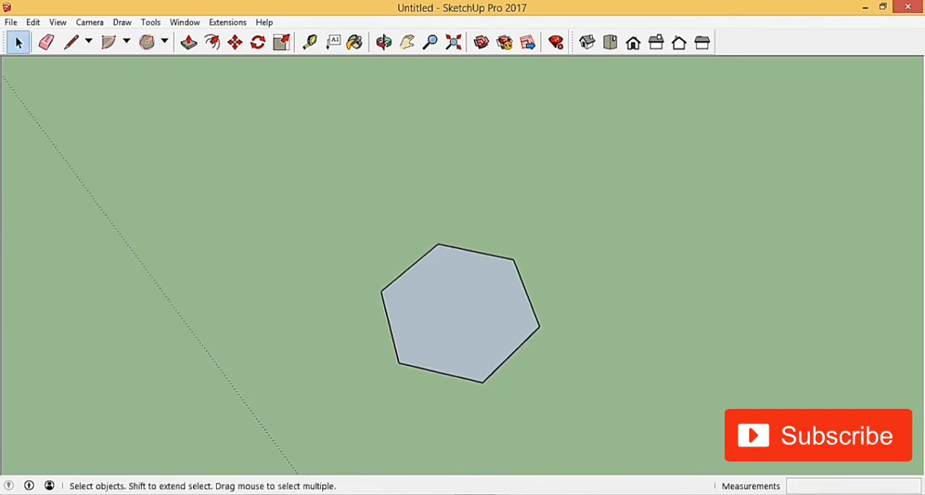
left_click_drag(240, 165, 618, 405)
key("Delete")
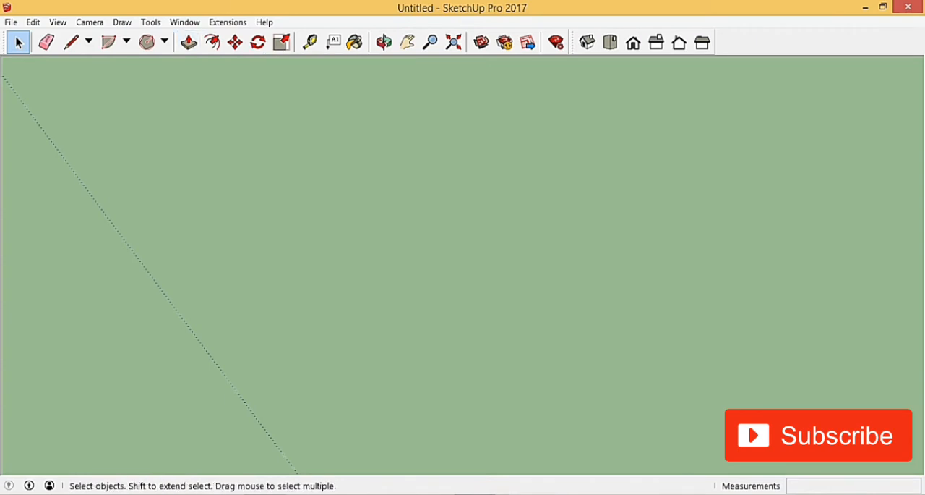
Draw a 20 by 15 m rectangle on the ground between the red and green axes, near the origin
scroll(433, 253, "down", 4)
scroll(367, 167, "down", 10)
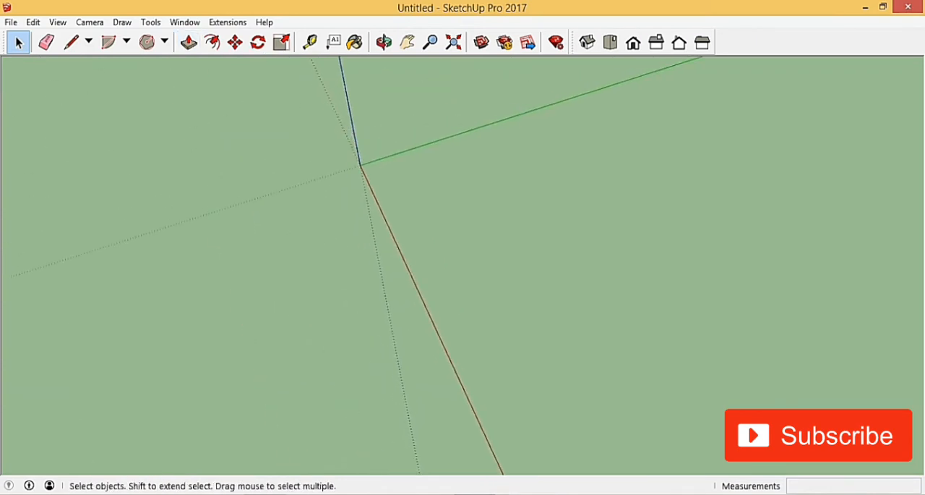
middle_click_drag(434, 253, 508, 298)
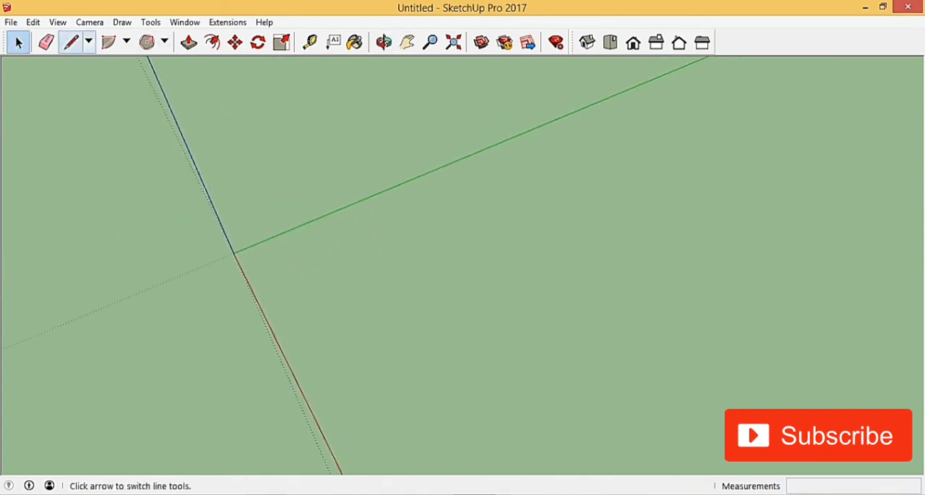
left_click(89, 42)
left_click(88, 41)
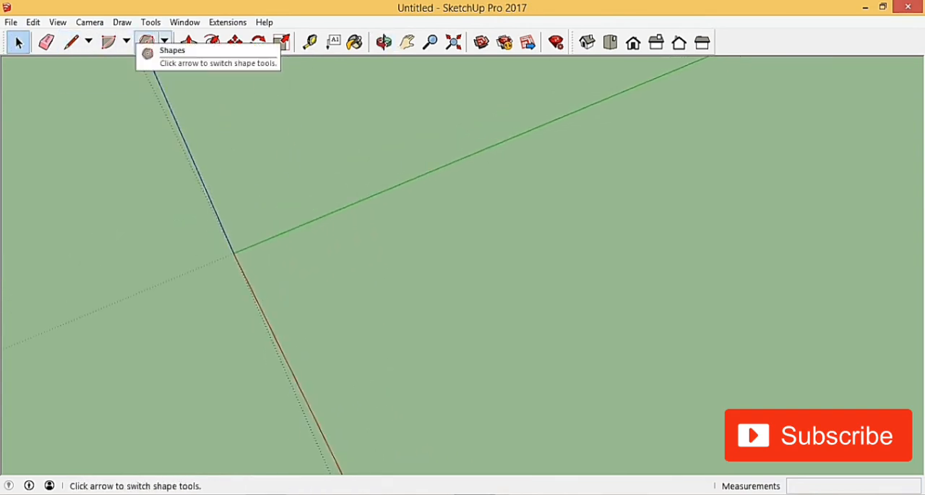
left_click(165, 42)
left_click(178, 63)
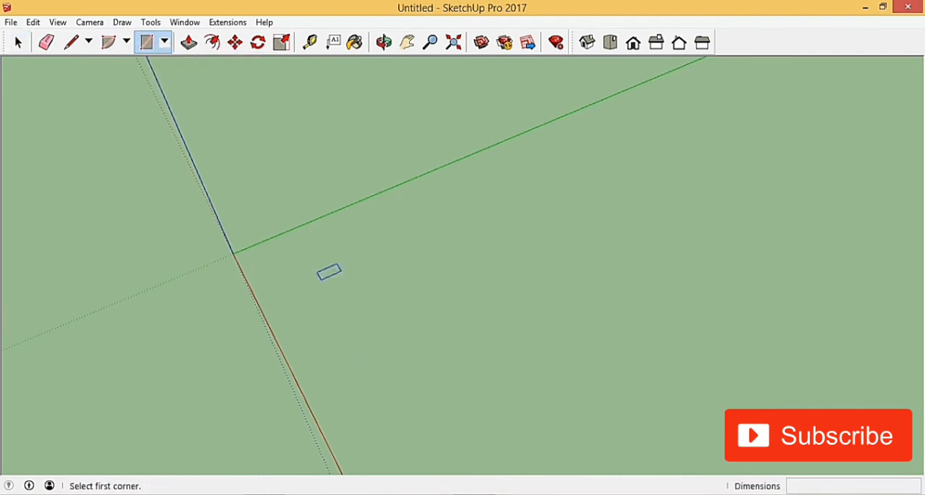
left_click(303, 253)
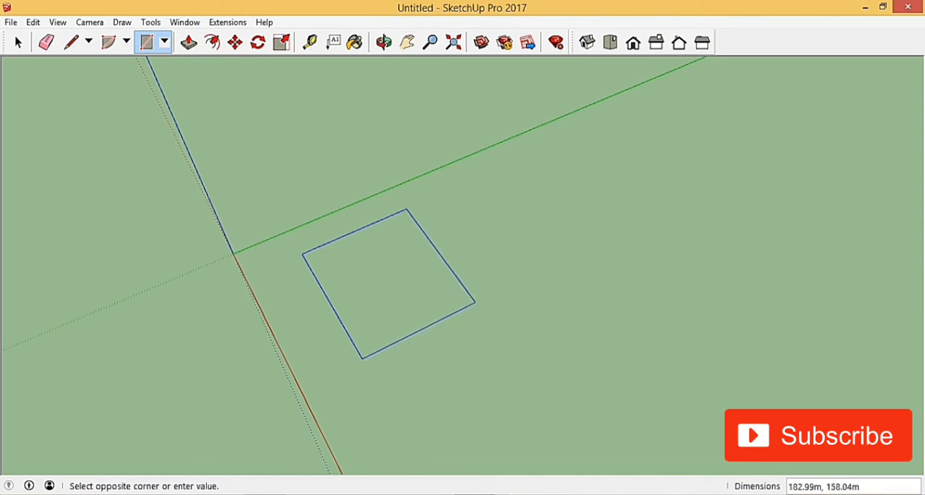
type("15")
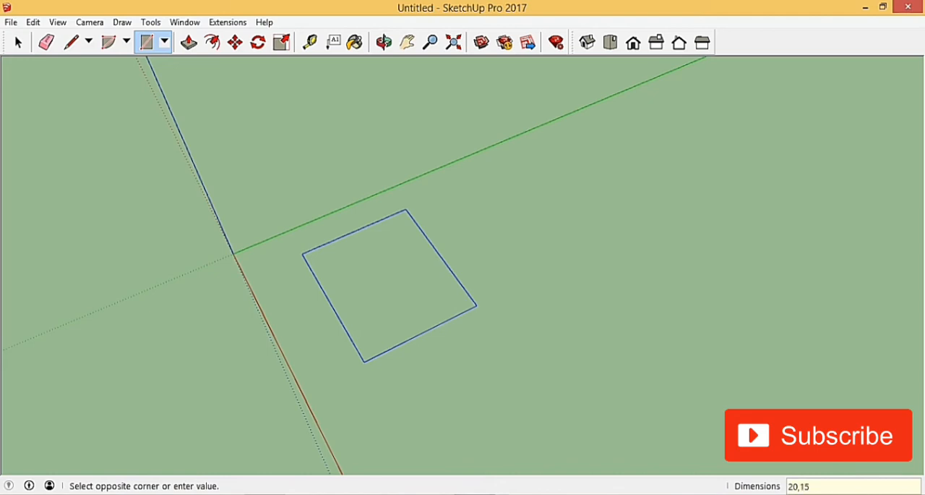
key("Return")
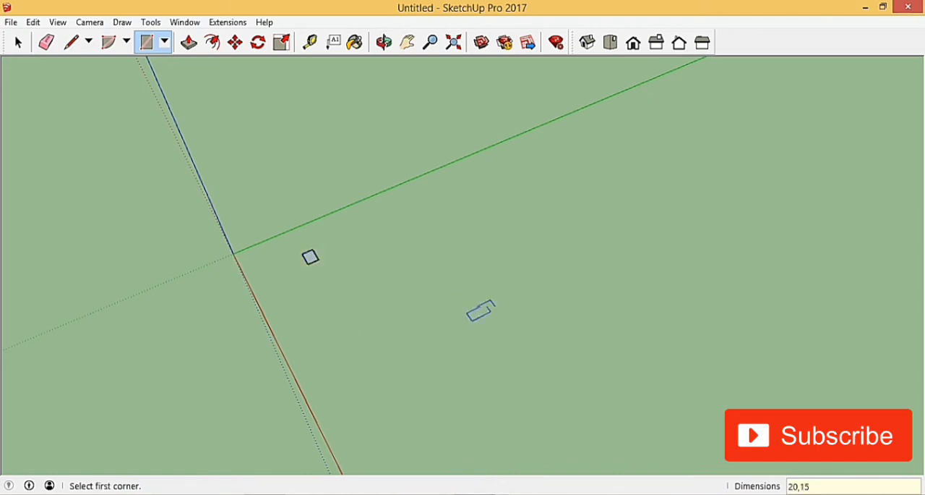
End the Rectangle tool and examine the finished rectangle up close
scroll(314, 233, "up", 5)
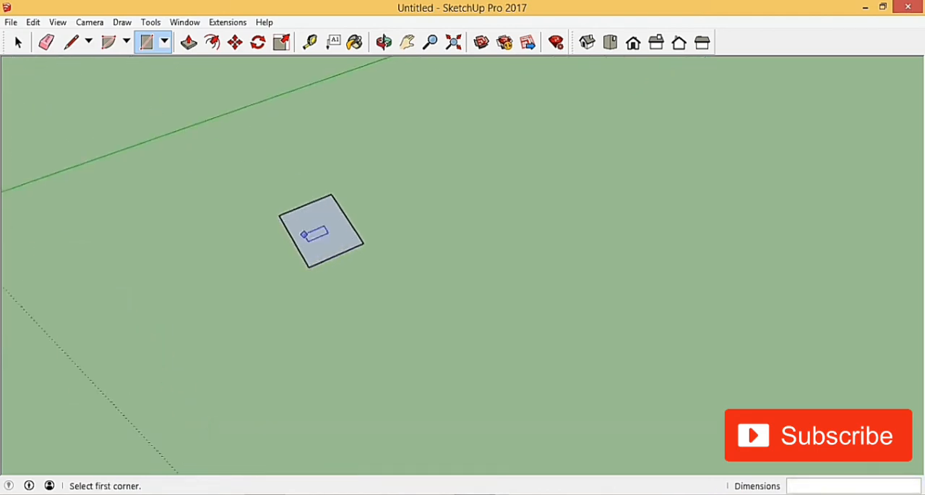
scroll(305, 233, "up", 6)
middle_click_drag(326, 347, 384, 389, "shift")
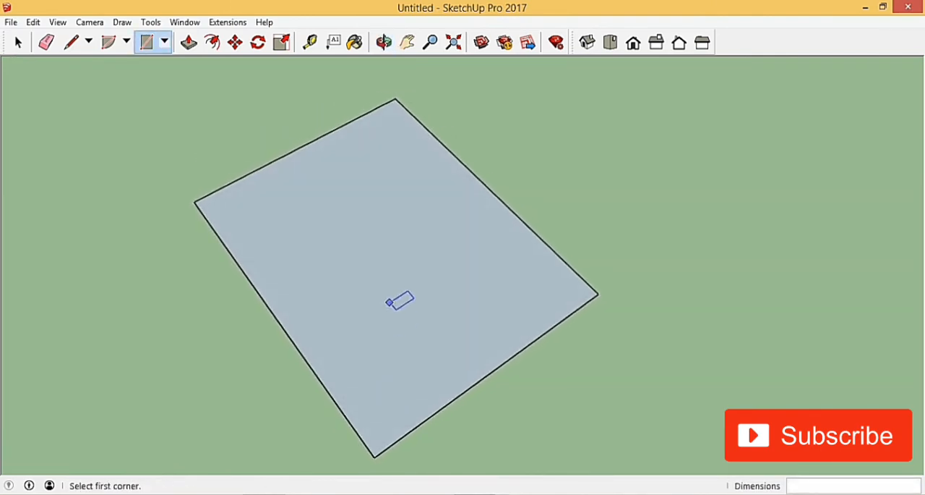
scroll(382, 320, "up", 1)
left_click(18, 42)
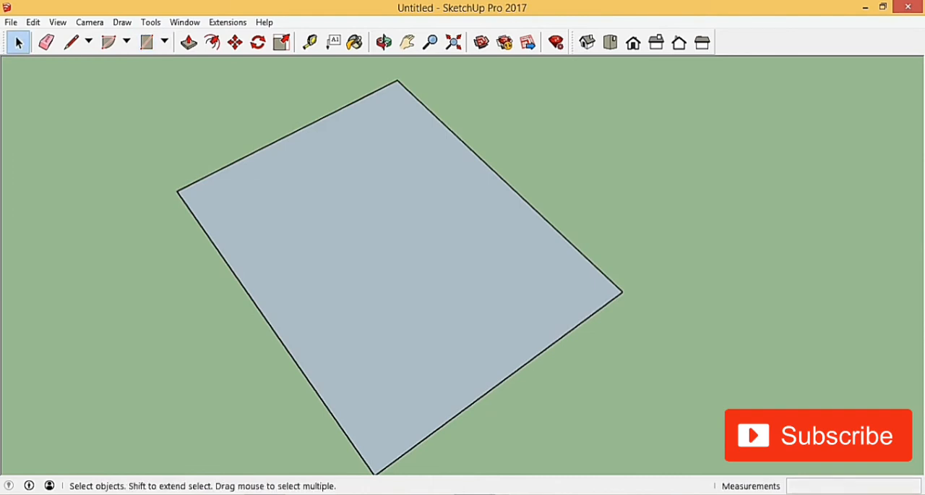
scroll(363, 194, "down", 6)
scroll(340, 251, "up", 4)
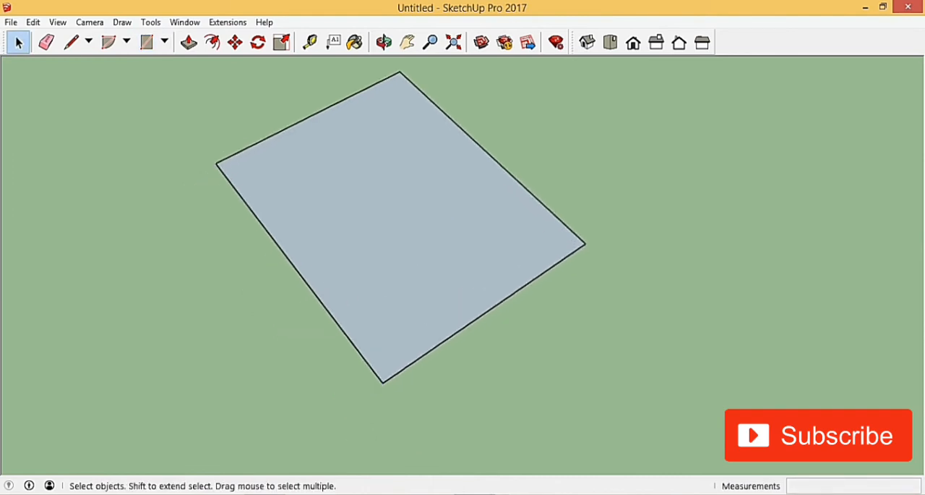